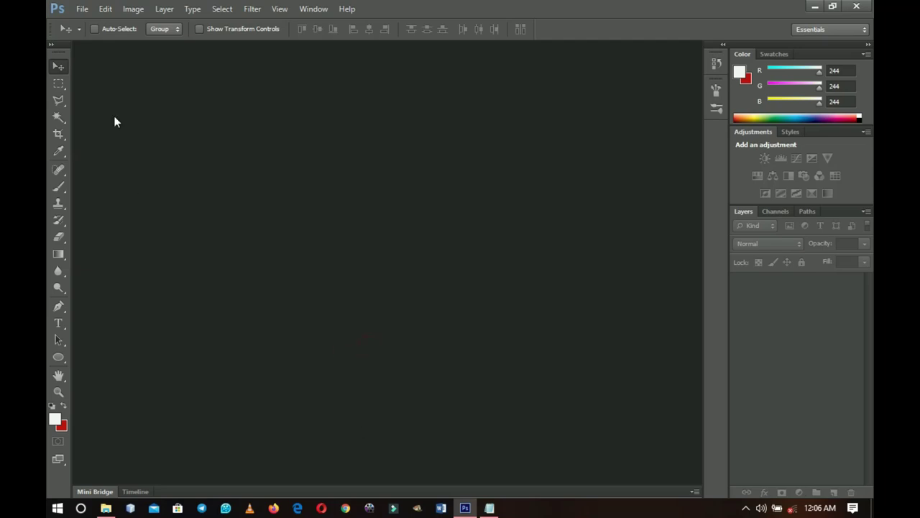
Step: Create a new 4 × 4 inch RGB document with a white background and a resolution of 300 pixels/inch
{"action": "left_click", "coordinate": [84, 9]}
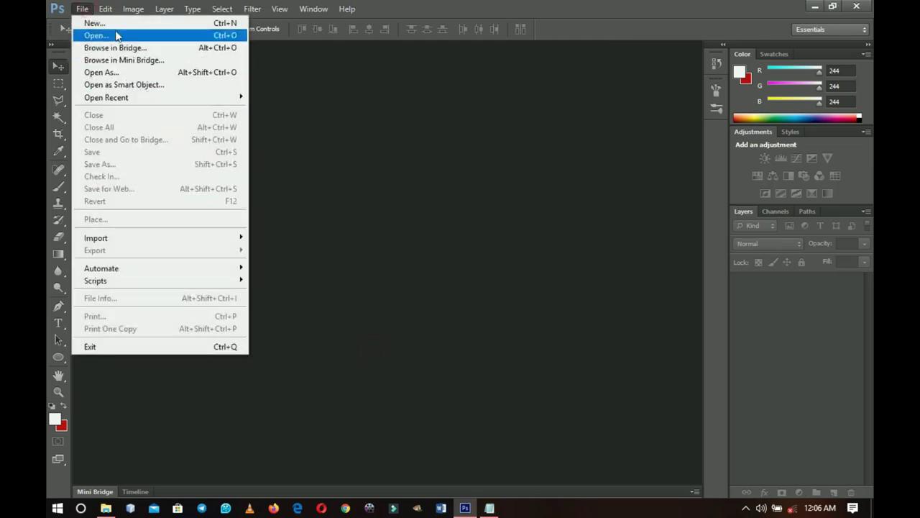
{"action": "left_click", "coordinate": [115, 23]}
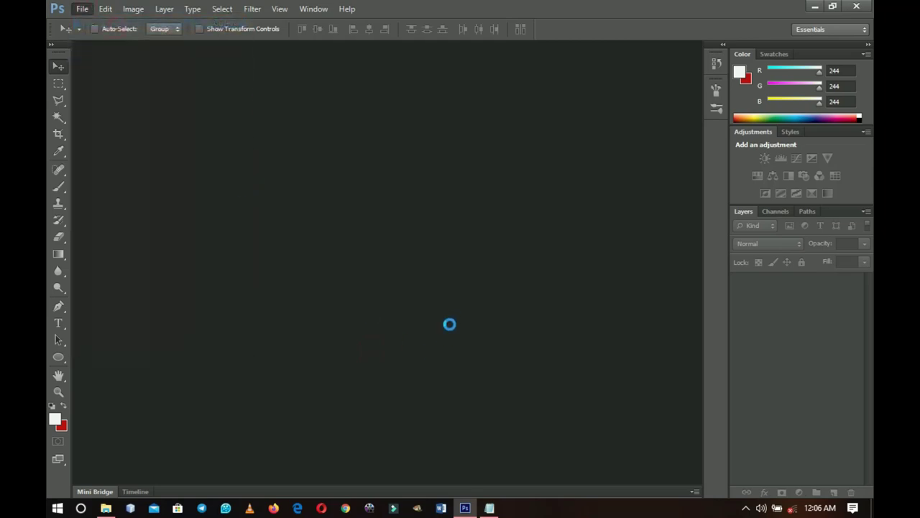
{"action": "key", "text": "Tab"}
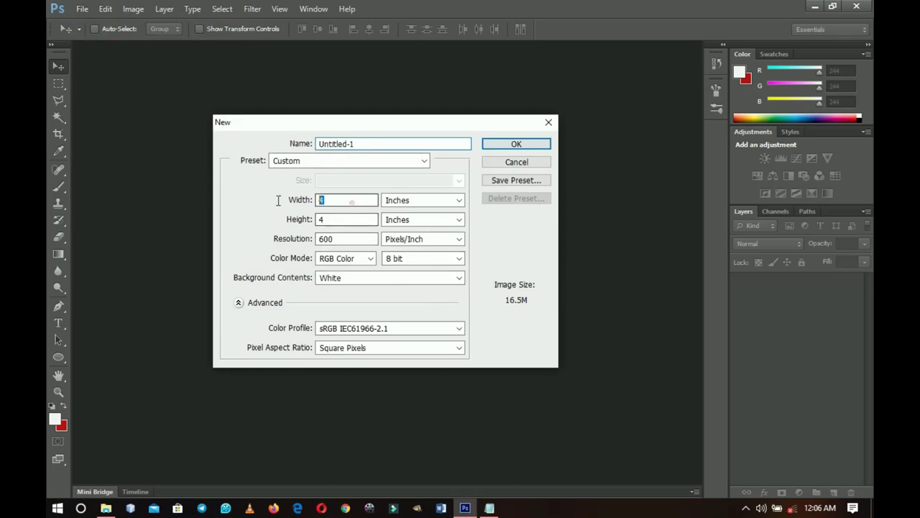
{"action": "key", "text": "Tab"}
{"action": "double_click", "coordinate": [333, 239]}
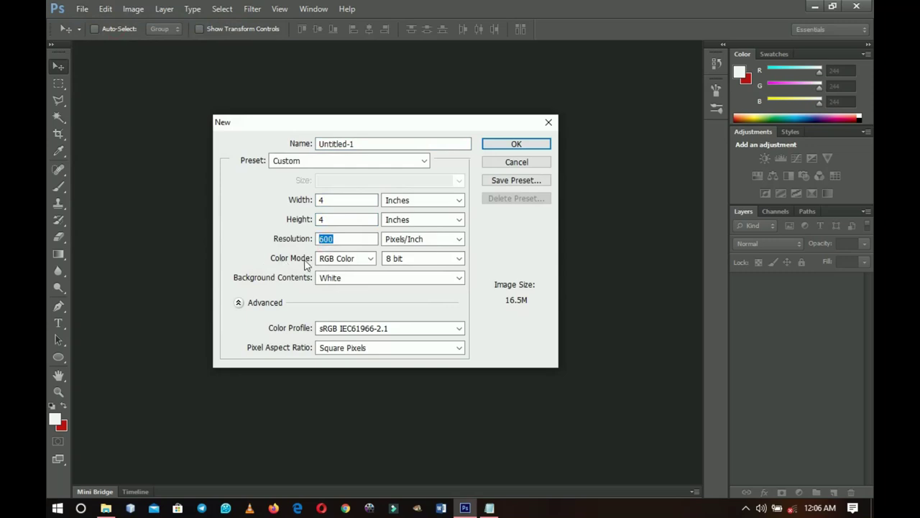
{"action": "type", "text": "300"}
{"action": "left_click", "coordinate": [525, 144]}
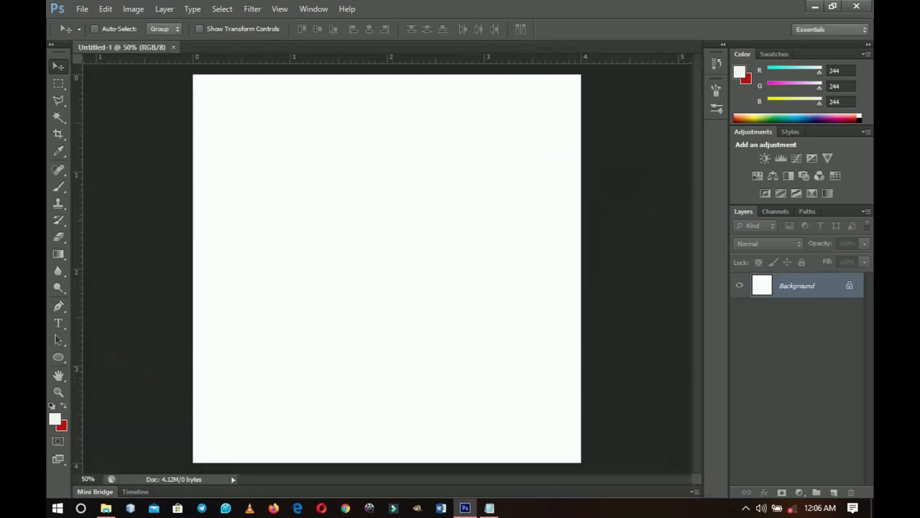
Step: Add a Solid Color fill layer above the background using the colour f4f4f4
{"action": "left_click", "coordinate": [800, 492]}
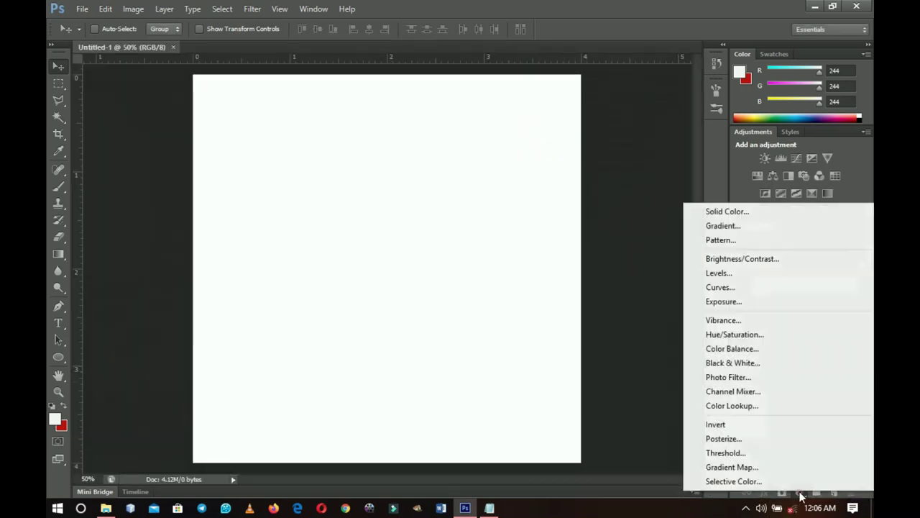
{"action": "left_click", "coordinate": [721, 212]}
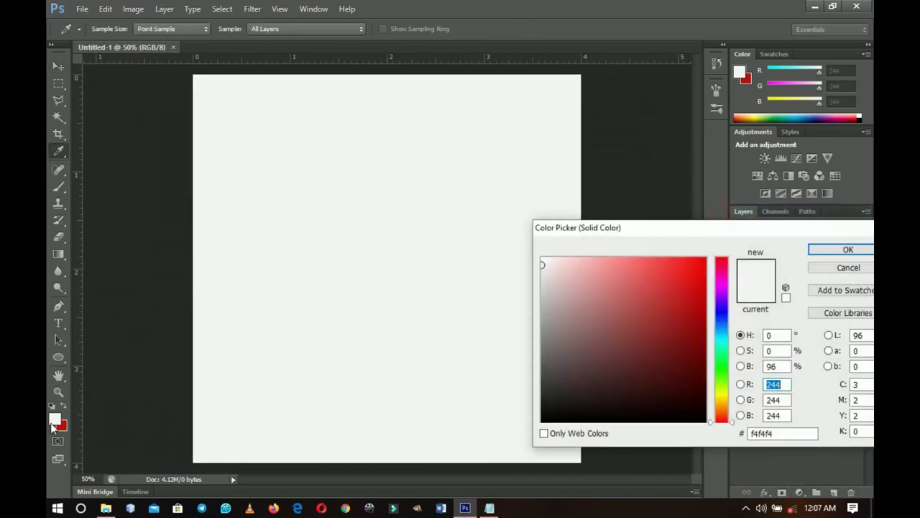
{"action": "double_click", "coordinate": [780, 432]}
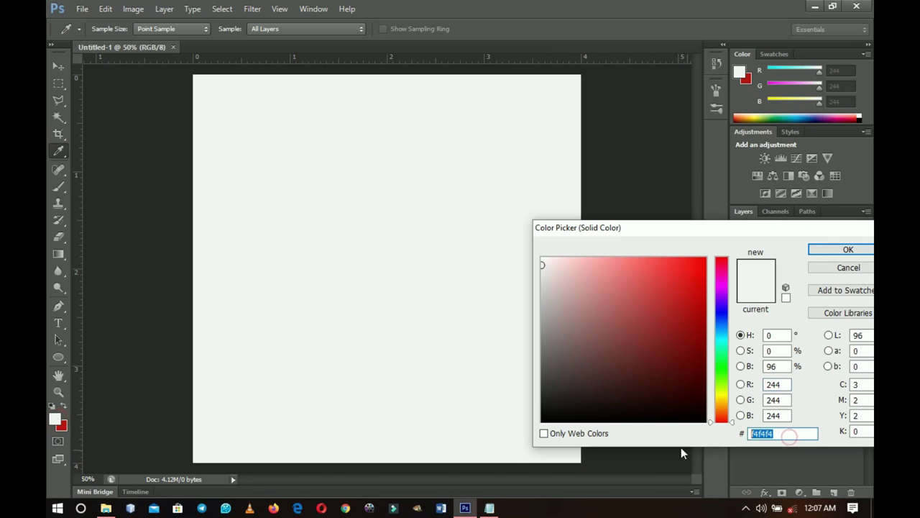
{"action": "left_click", "coordinate": [849, 251]}
{"action": "key", "text": "v"}
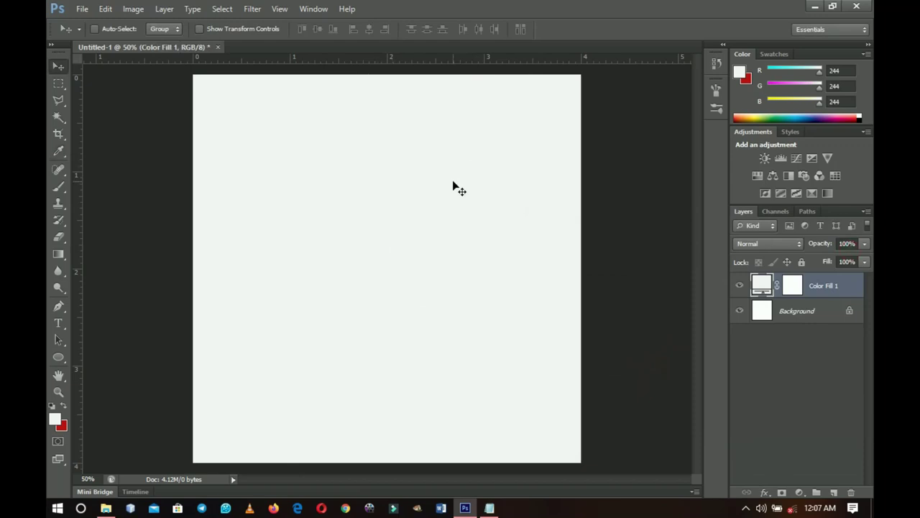
Step: Place the Grey backgrounds (7) image from the Mothers day 2020 folder and scale it to about 286% so it covers the canvas
{"action": "left_click", "coordinate": [105, 507]}
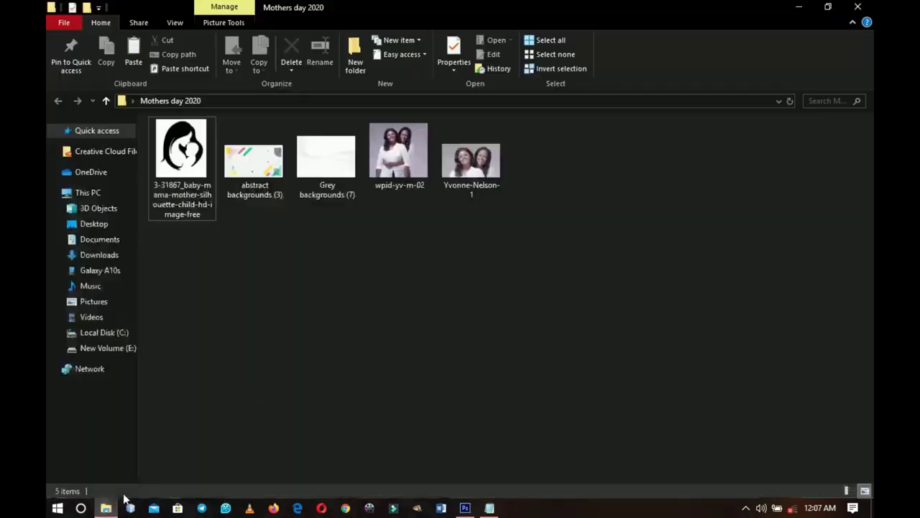
{"action": "left_click", "coordinate": [309, 176]}
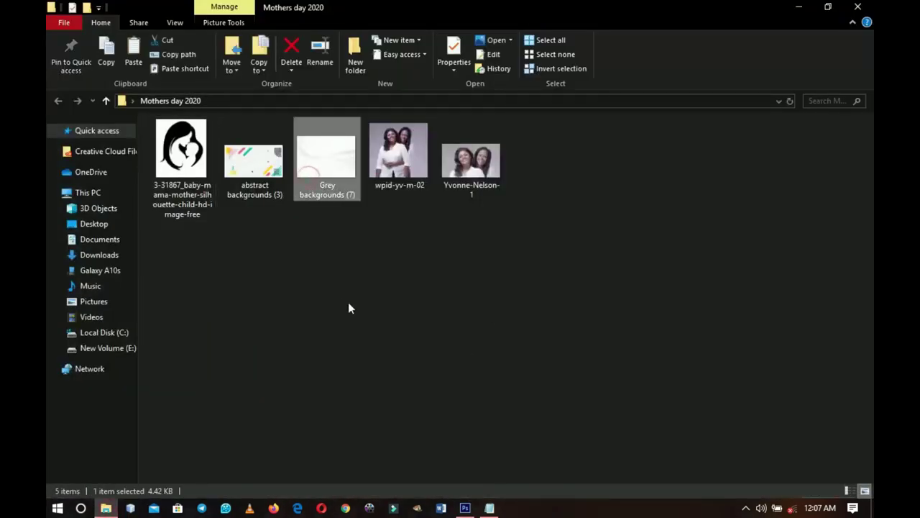
{"action": "left_click_drag", "start_coordinate": [331, 176], "coordinate": [460, 215]}
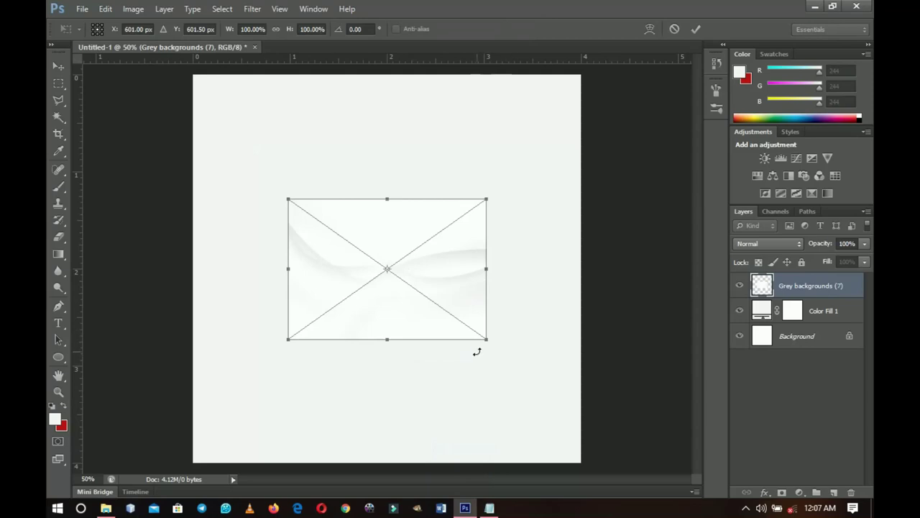
{"action": "left_click_drag", "start_coordinate": [486, 340], "coordinate": [638, 484]}
{"action": "key", "text": "Return"}
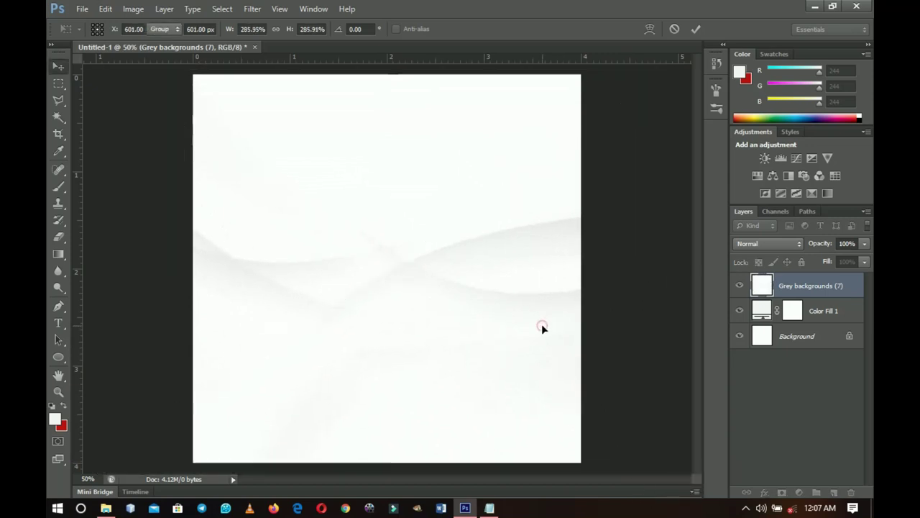
Step: Set the blend mode of the Grey backgrounds (7) layer to Multiply
{"action": "left_click", "coordinate": [776, 246]}
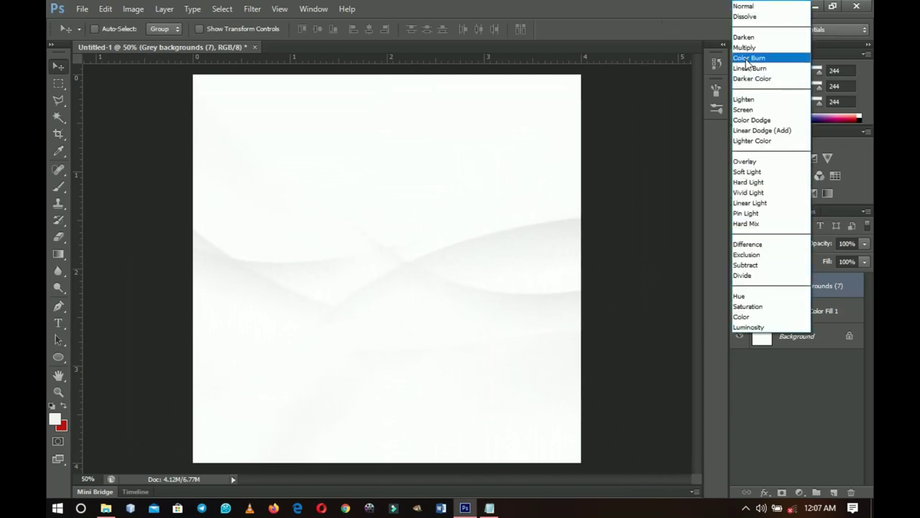
{"action": "left_click", "coordinate": [745, 47]}
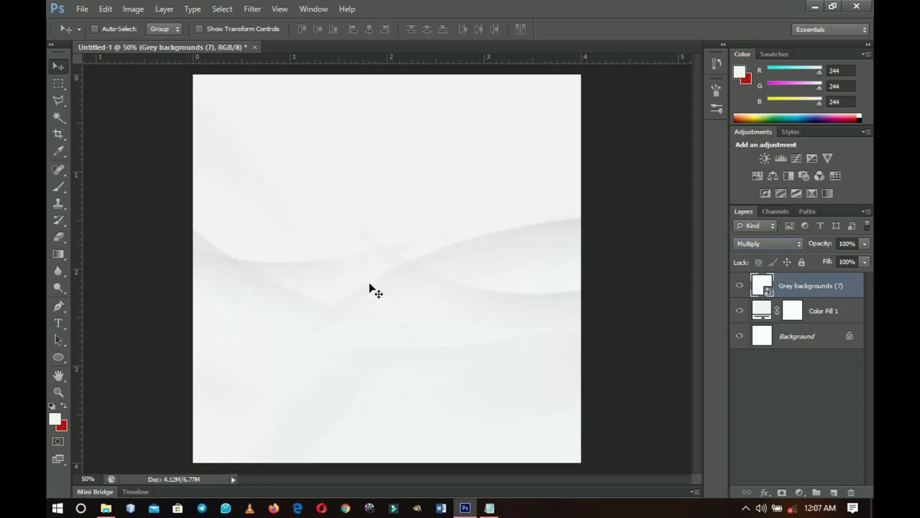
{"action": "key", "text": "z"}
{"action": "left_click", "coordinate": [435, 315], "text": "alt"}
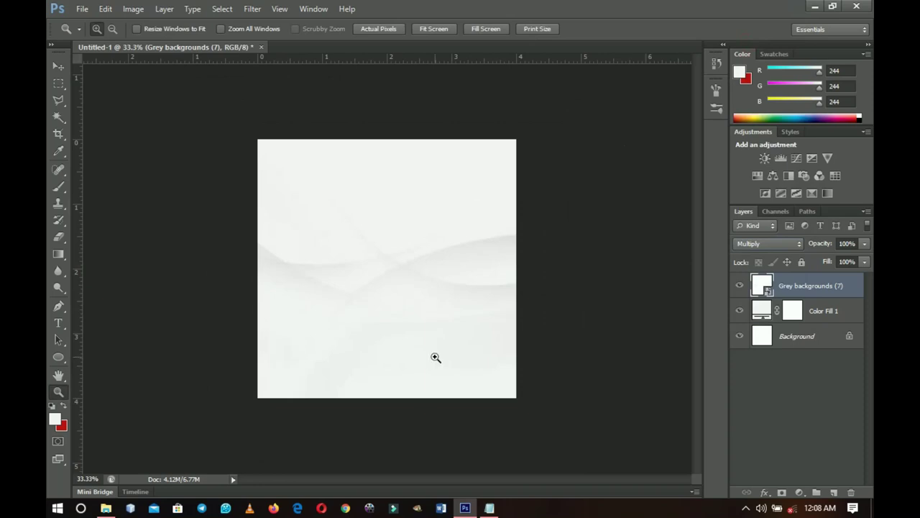
Step: Open the abstract backgrounds (3) image from the Mothers day 2020 folder as a separate document
{"action": "left_click", "coordinate": [106, 508]}
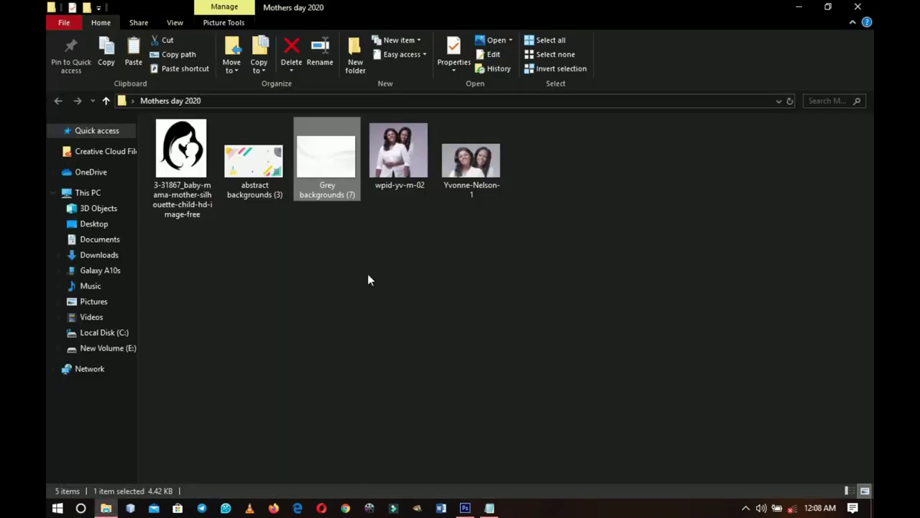
{"action": "left_click", "coordinate": [255, 189]}
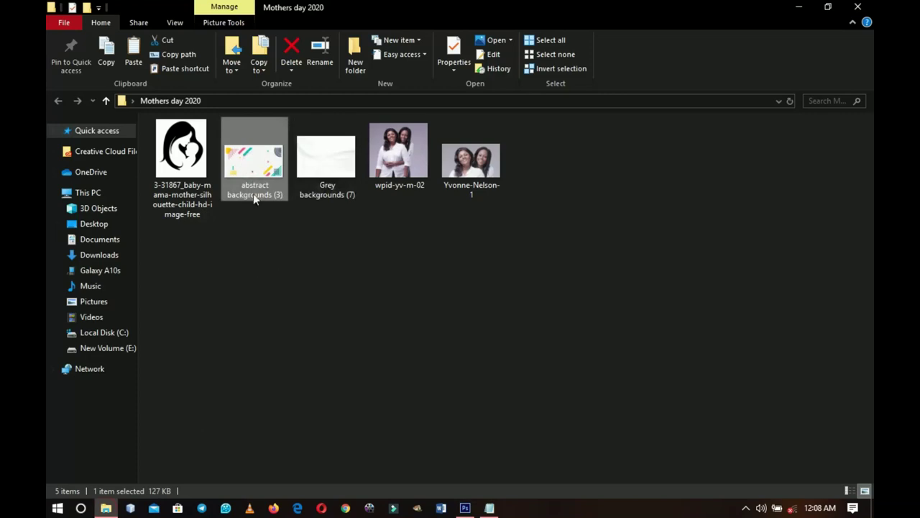
{"action": "left_click_drag", "start_coordinate": [256, 193], "coordinate": [748, 432]}
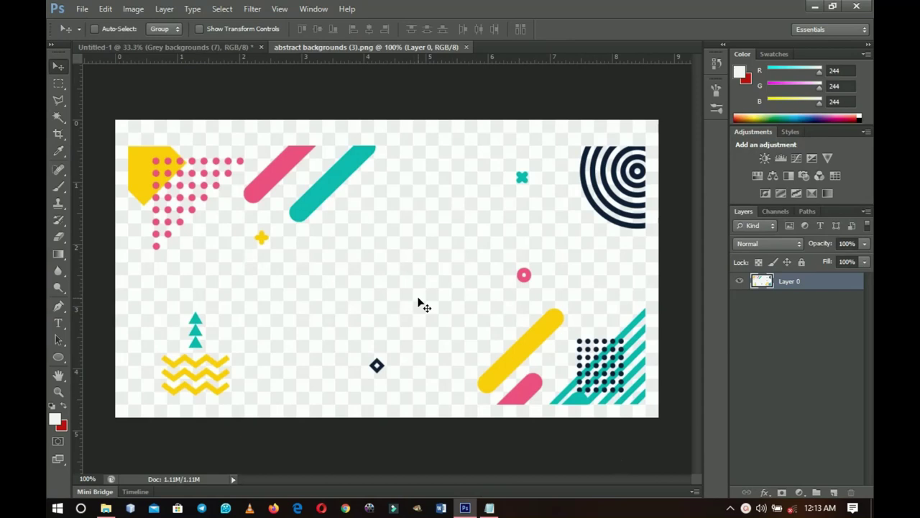
Step: Select the backdrop around the abstract shapes with the Magic Wand, delete it and clear the selection
{"action": "key", "text": "w"}
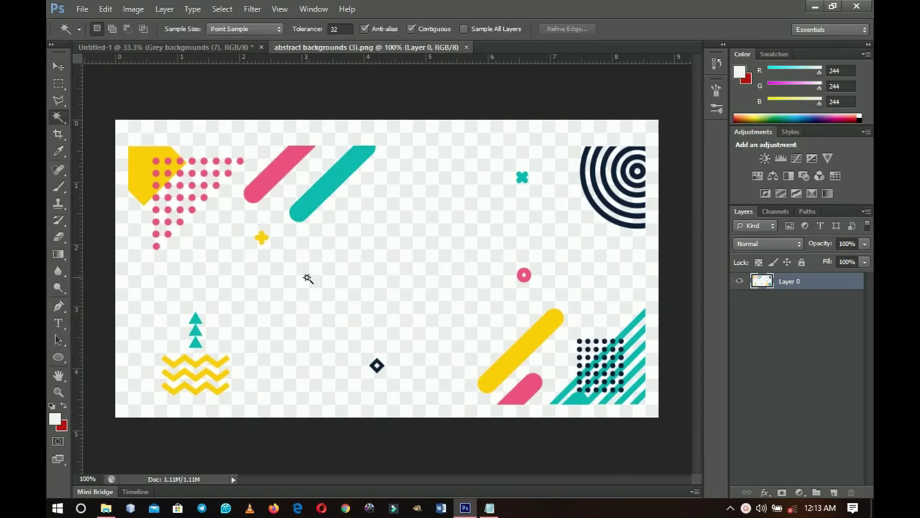
{"action": "right_click", "coordinate": [57, 118]}
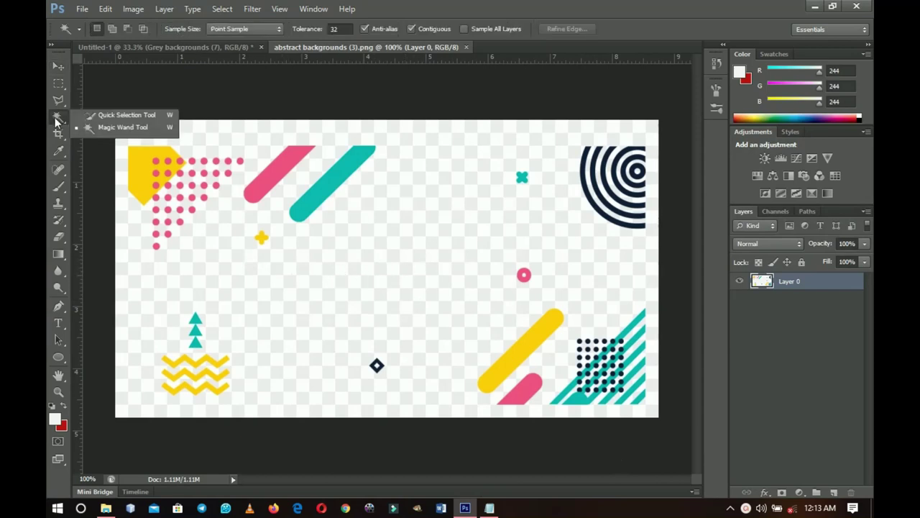
{"action": "left_click", "coordinate": [120, 128]}
{"action": "left_click", "coordinate": [384, 269]}
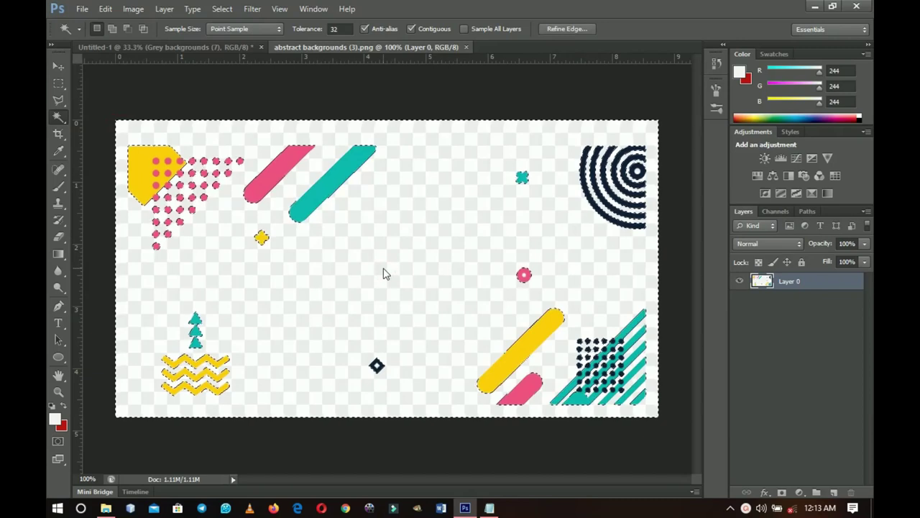
{"action": "key", "text": "Delete"}
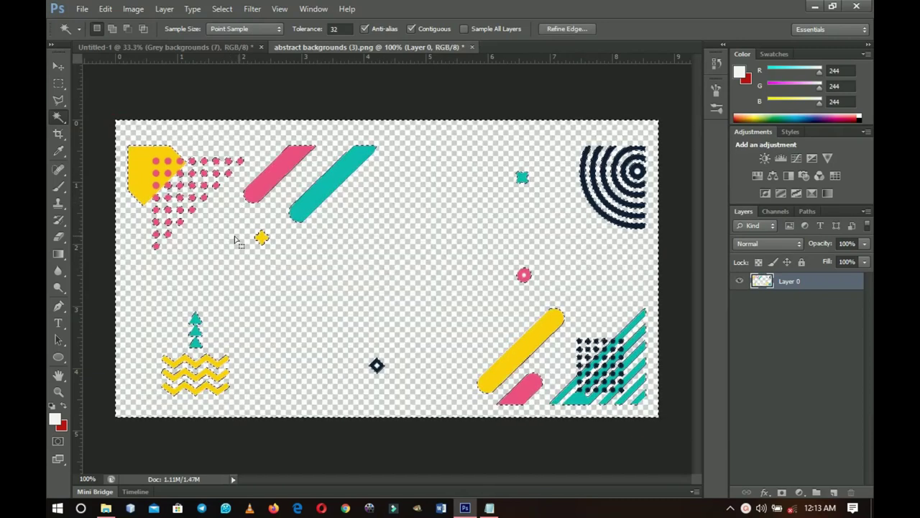
{"action": "key", "text": "ctrl+d"}
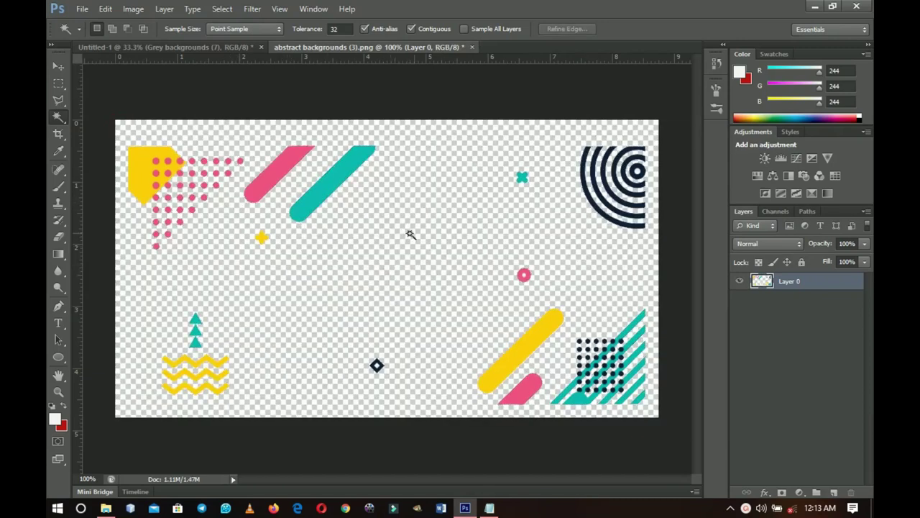
Step: Select the dark concentric arcs with a rectangular marquee and copy them to a new layer
{"action": "left_click", "coordinate": [58, 84]}
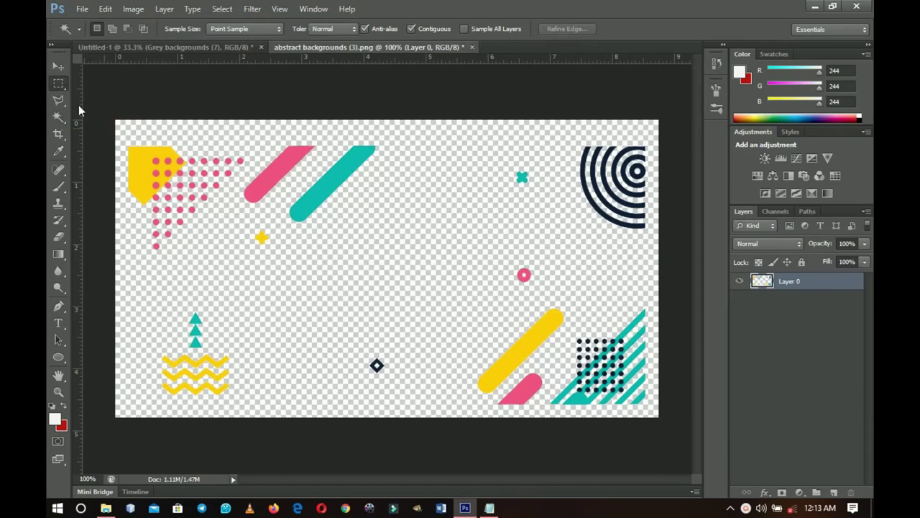
{"action": "right_click", "coordinate": [66, 83]}
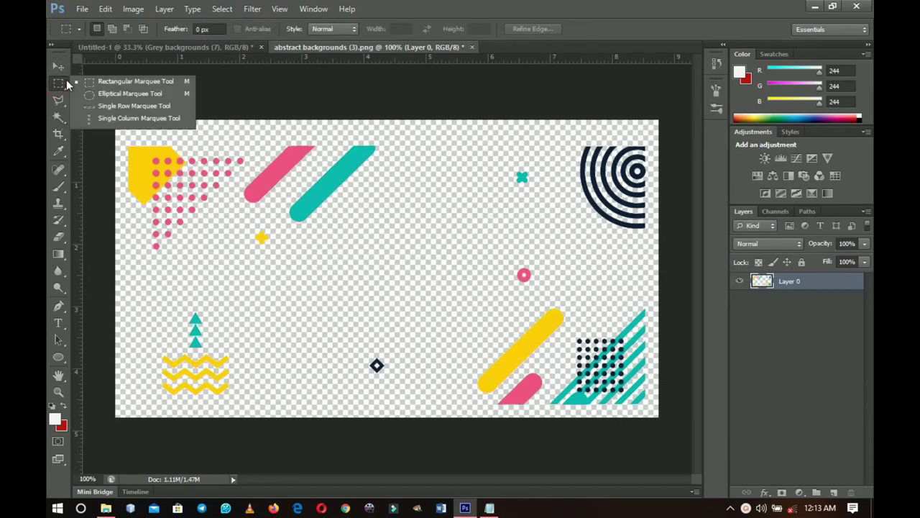
{"action": "left_click", "coordinate": [113, 84]}
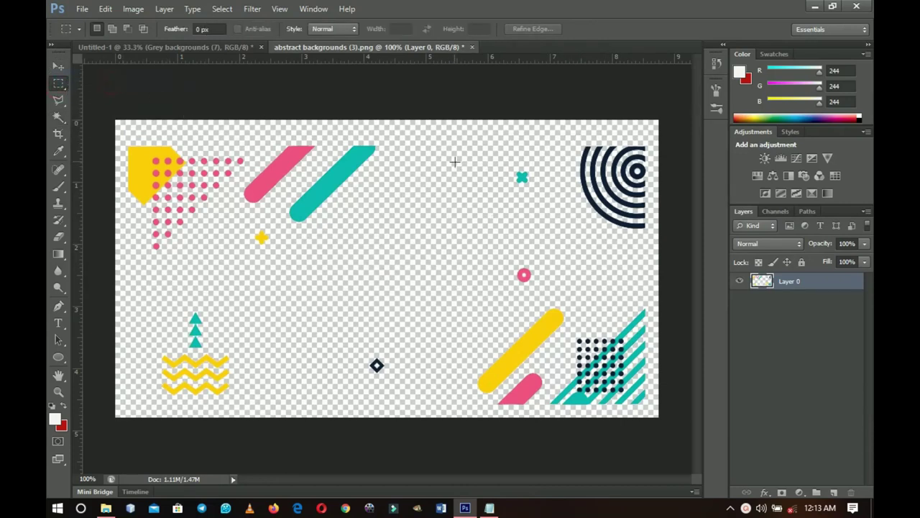
{"action": "left_click_drag", "start_coordinate": [555, 130], "coordinate": [659, 245]}
{"action": "key", "text": "ctrl+j"}
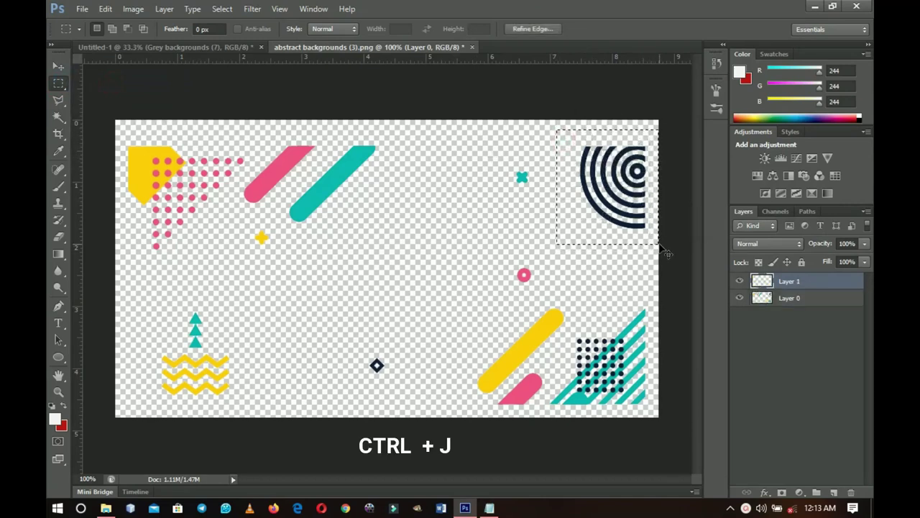
Step: Bring the concentric arcs layer into the Untitled-1 document, then delete it from there
{"action": "key", "text": "v"}
{"action": "left_click_drag", "start_coordinate": [619, 268], "coordinate": [526, 469]}
{"action": "left_click_drag", "start_coordinate": [485, 366], "coordinate": [413, 349]}
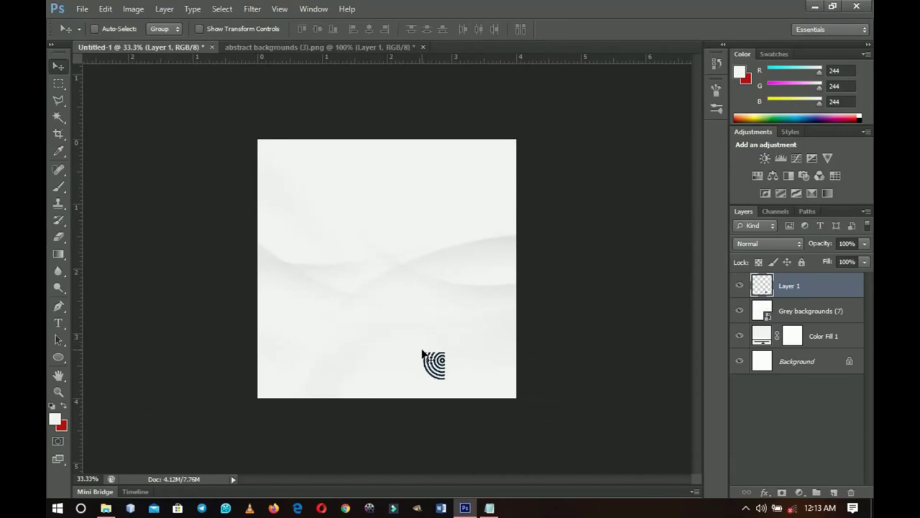
{"action": "key", "text": "Delete"}
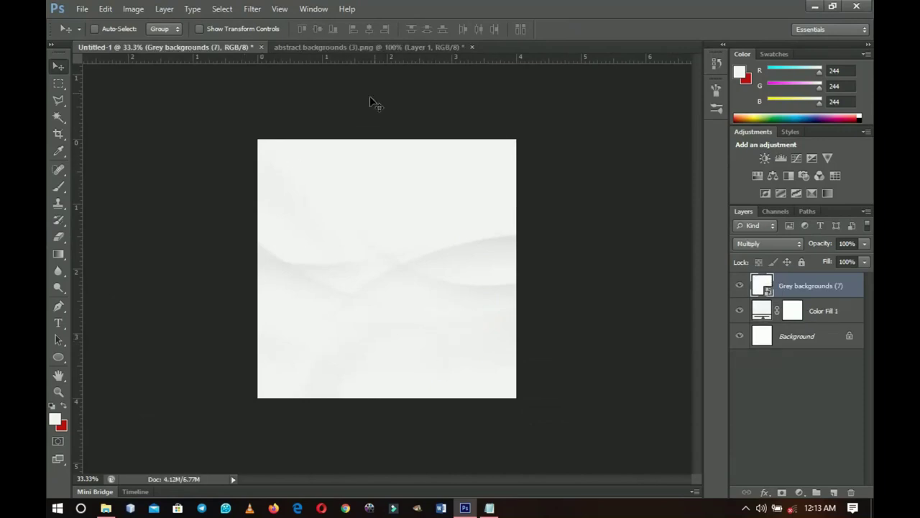
Step: Close the abstract backgrounds (3) document without saving its changes
{"action": "left_click", "coordinate": [426, 46]}
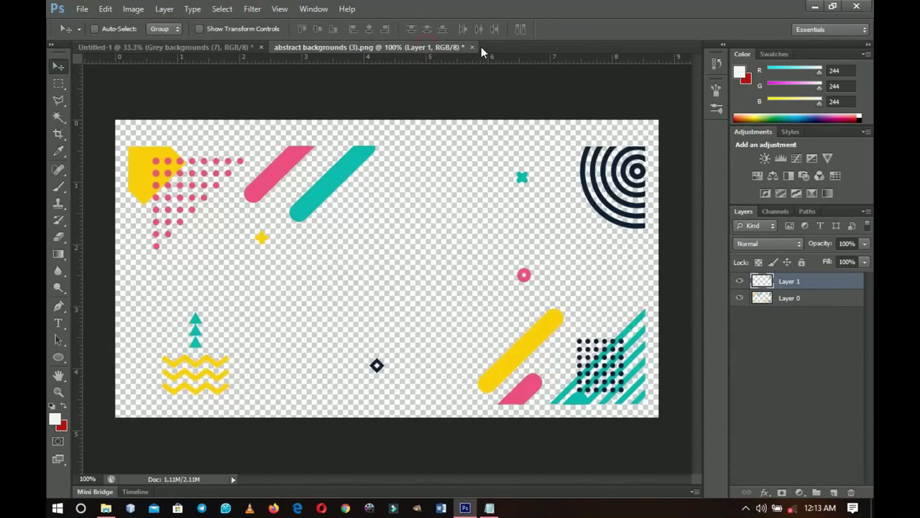
{"action": "left_click", "coordinate": [472, 47]}
{"action": "left_click", "coordinate": [466, 201]}
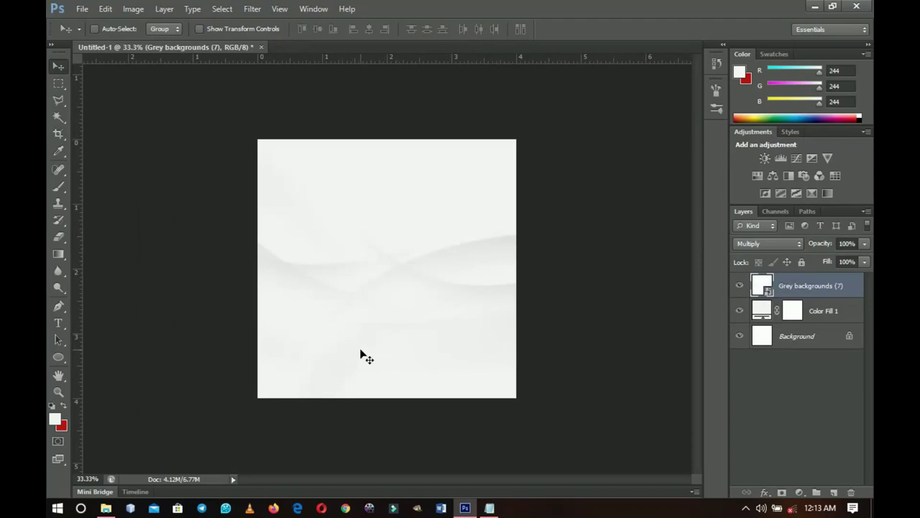
Step: Draw a small circle about 16 px across with the Ellipse tool in the upper-left part of the canvas
{"action": "key", "text": "ctrl+plus"}
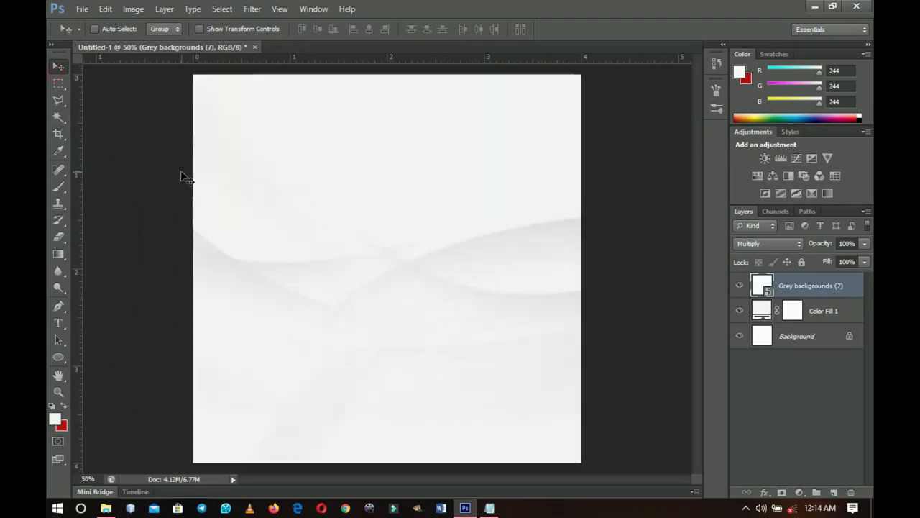
{"action": "left_click", "coordinate": [58, 358]}
{"action": "left_click", "coordinate": [104, 380]}
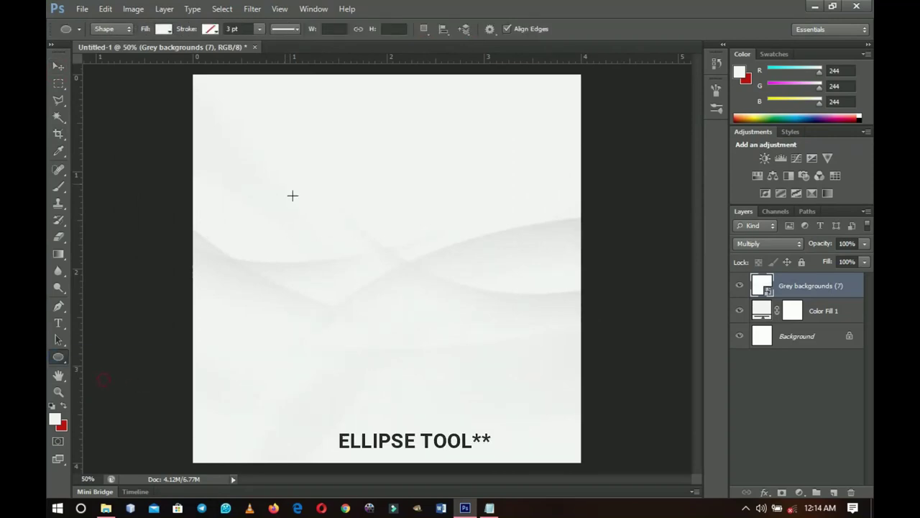
{"action": "mouse_move", "coordinate": [264, 147]}
{"action": "left_mouse_down"}
{"action": "mouse_move", "coordinate": [285, 177]}
{"action": "mouse_move", "coordinate": [271, 158]}
{"action": "left_mouse_up"}
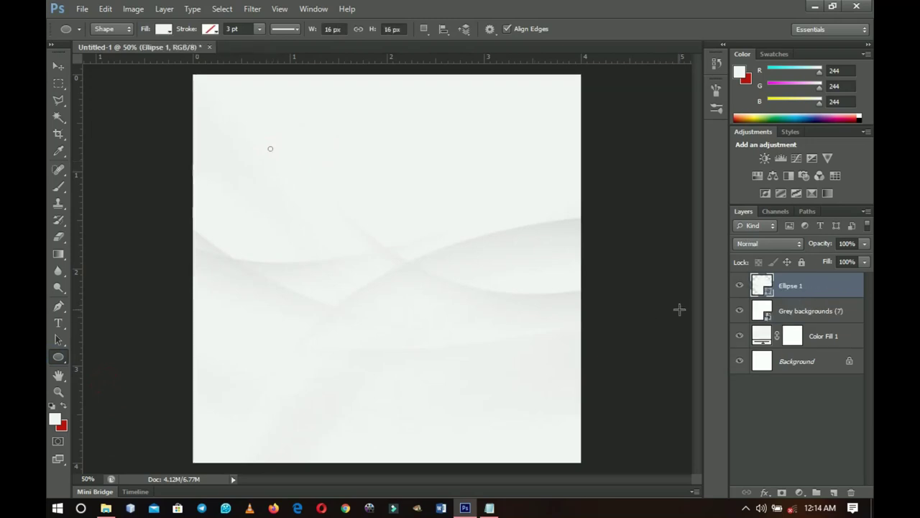
Step: Recolour the small circle light grey with the colour d6d5d5
{"action": "double_click", "coordinate": [767, 290]}
{"action": "left_click", "coordinate": [543, 286]}
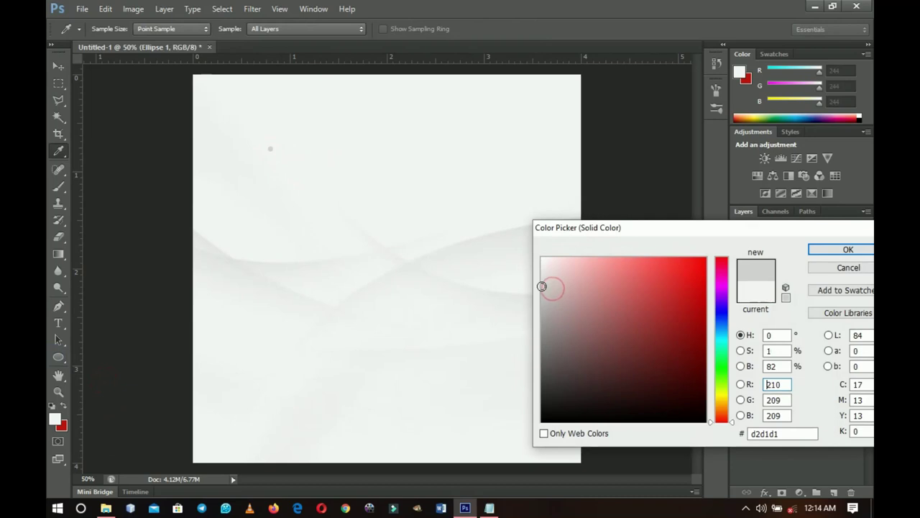
{"action": "left_click", "coordinate": [542, 283]}
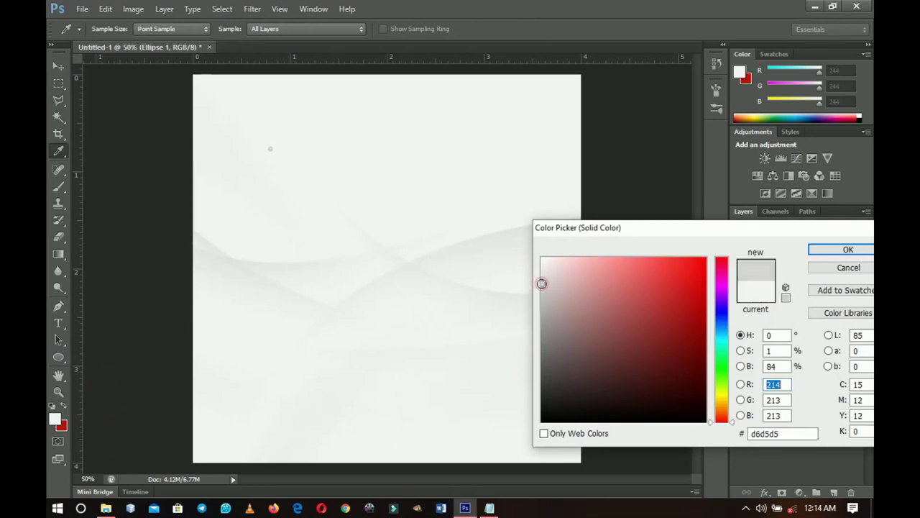
{"action": "left_click", "coordinate": [815, 249]}
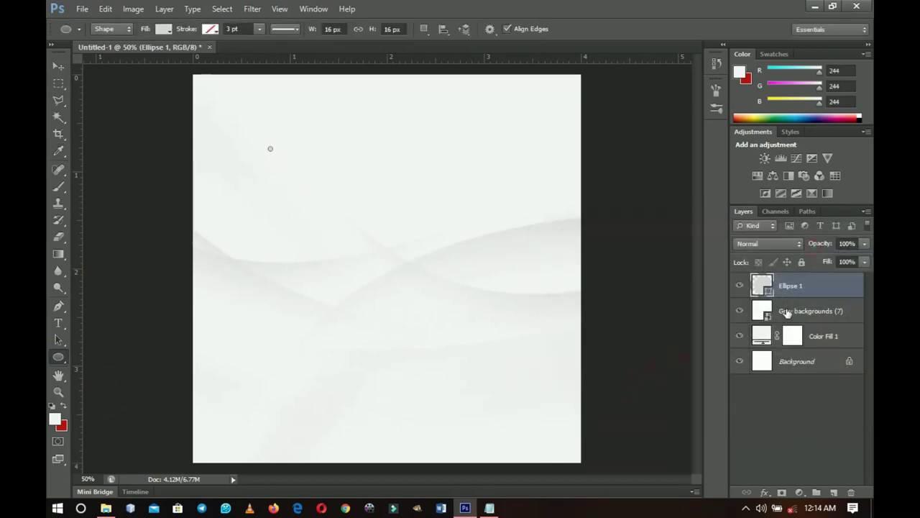
Step: Duplicate the grey circle twice and line the copies up beside it to form a row of three dots
{"action": "key", "text": "ctrl+j"}
{"action": "key", "text": "v"}
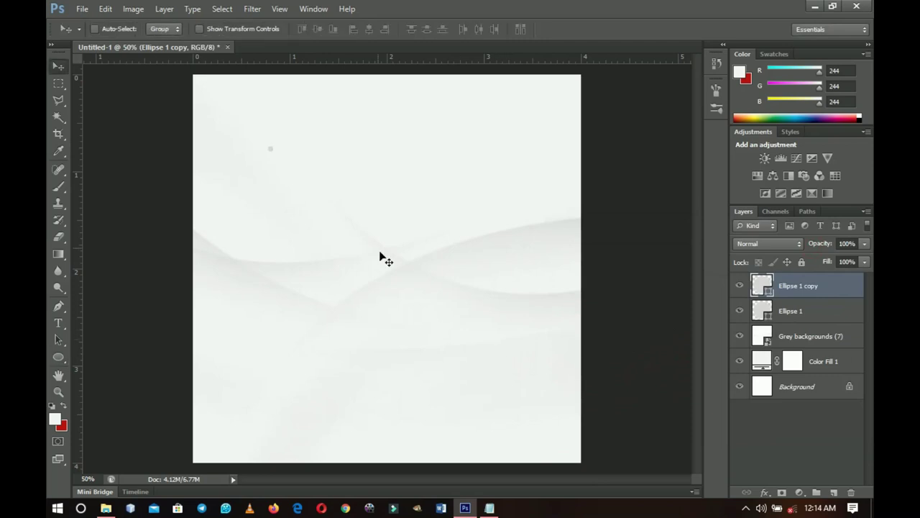
{"action": "left_click_drag", "start_coordinate": [296, 185], "coordinate": [309, 216]}
{"action": "scroll", "coordinate": [267, 134], "scroll_direction": "up", "scroll_amount": 2}
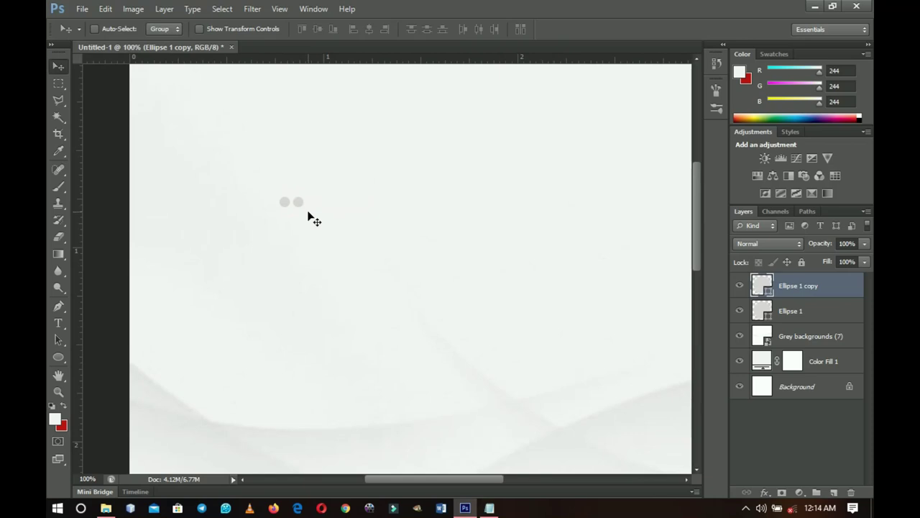
{"action": "key", "text": "ctrl+j"}
{"action": "mouse_move", "coordinate": [302, 223]}
{"action": "left_mouse_down"}
{"action": "mouse_move", "coordinate": [327, 220]}
{"action": "mouse_move", "coordinate": [317, 222]}
{"action": "left_mouse_up"}
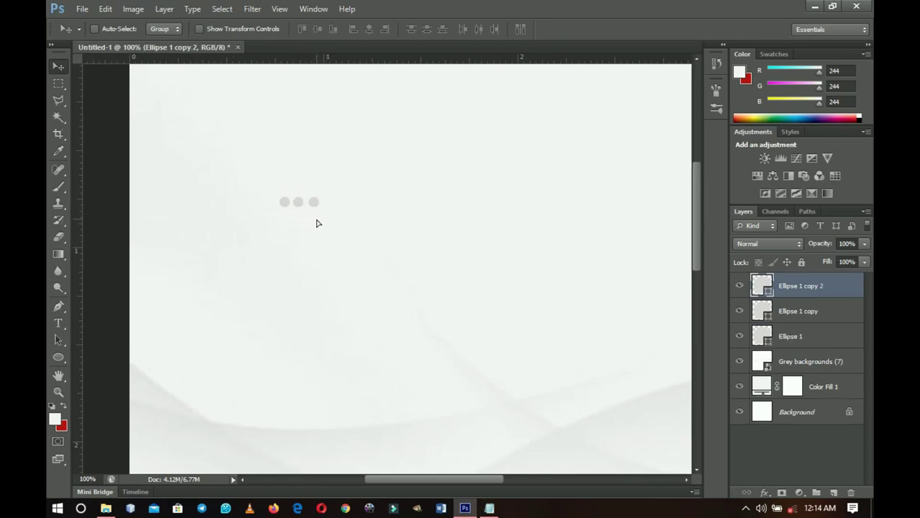
Step: Duplicate the three dots together and align the copies at the row's right end, making six evenly spaced dots
{"action": "left_click", "coordinate": [793, 338], "text": "shift"}
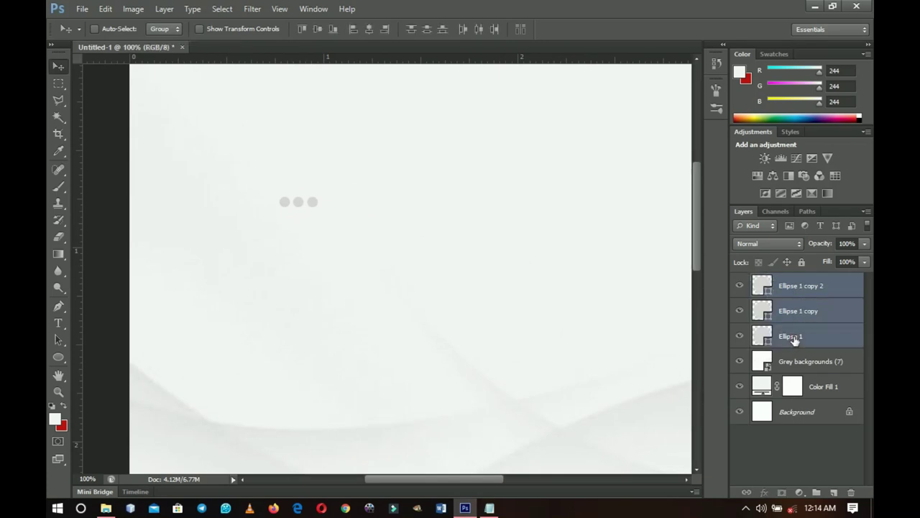
{"action": "key", "text": "ctrl+j"}
{"action": "left_click_drag", "start_coordinate": [307, 243], "coordinate": [347, 258]}
{"action": "key", "text": "Left"}
{"action": "key", "text": "Left"}
{"action": "key", "text": "Left"}
{"action": "key", "text": "Left"}
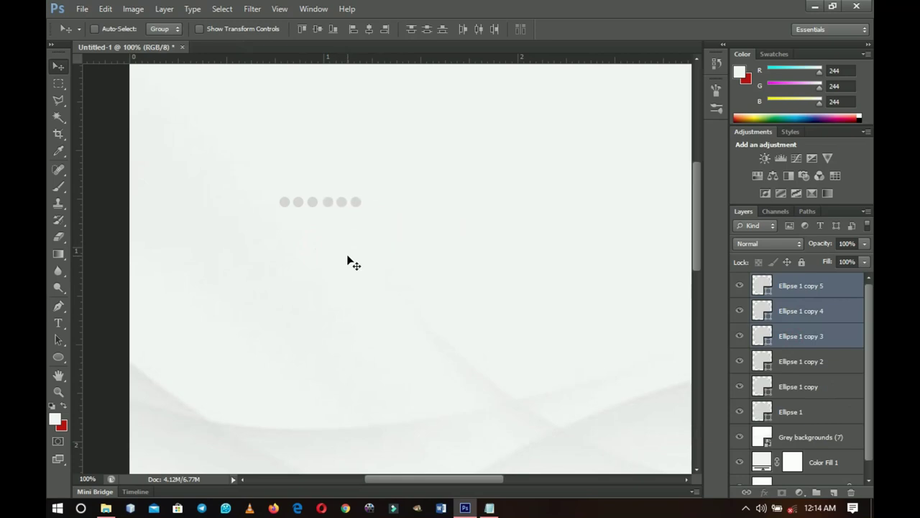
Step: Duplicate all six dots and place the copies to the right, extending the row to twelve dots
{"action": "left_click", "coordinate": [801, 296]}
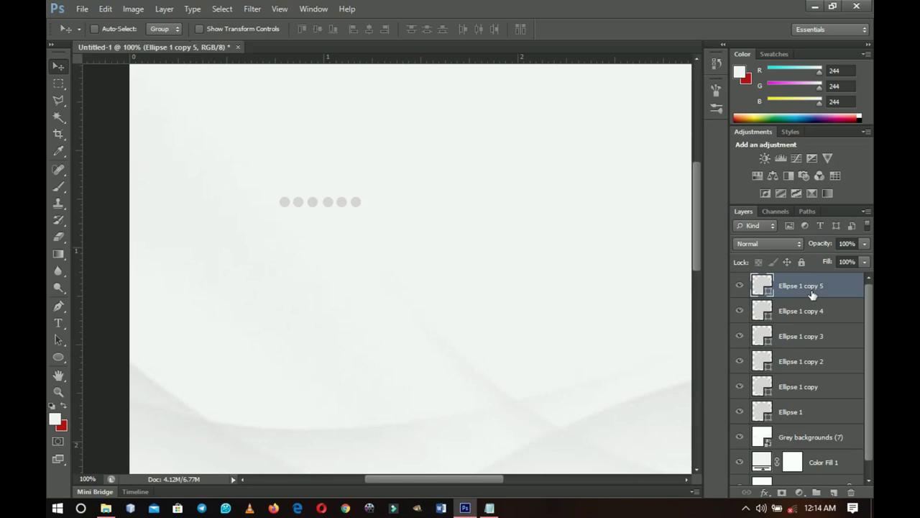
{"action": "left_click", "coordinate": [800, 414], "text": "shift"}
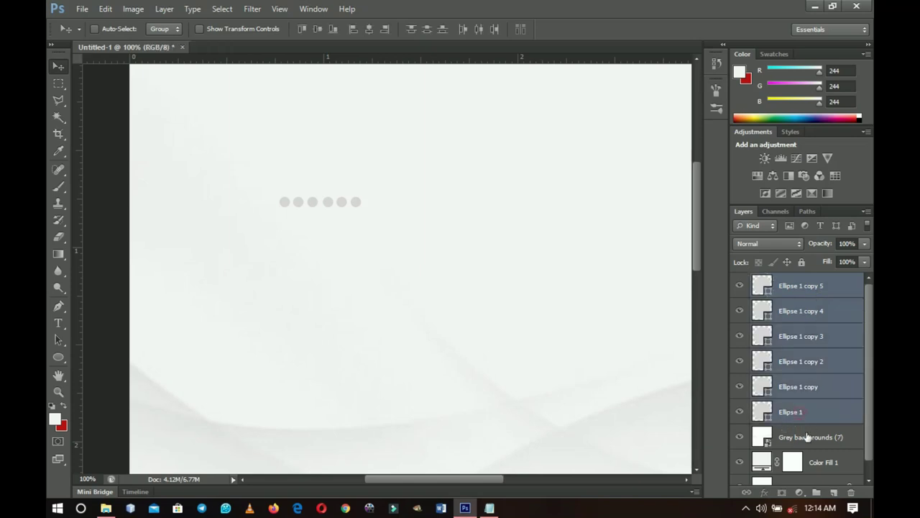
{"action": "key", "text": "ctrl+j"}
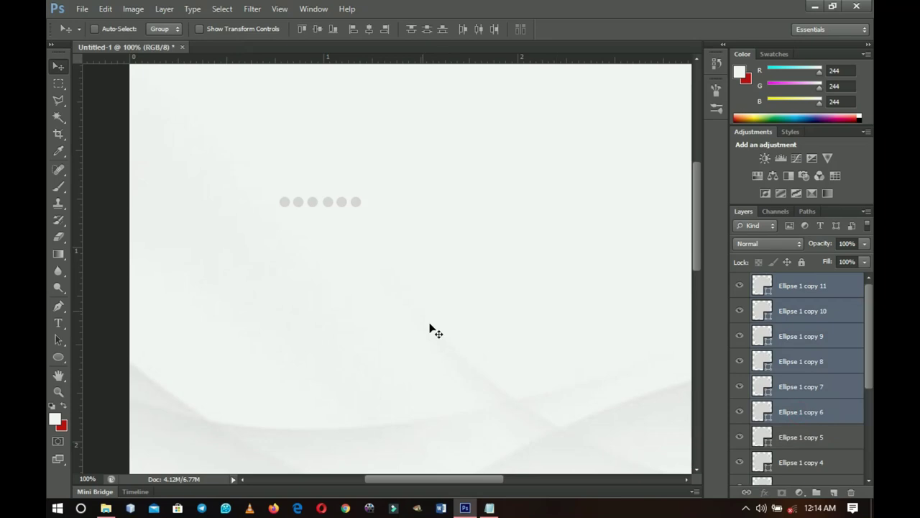
{"action": "left_click_drag", "start_coordinate": [338, 225], "coordinate": [427, 256]}
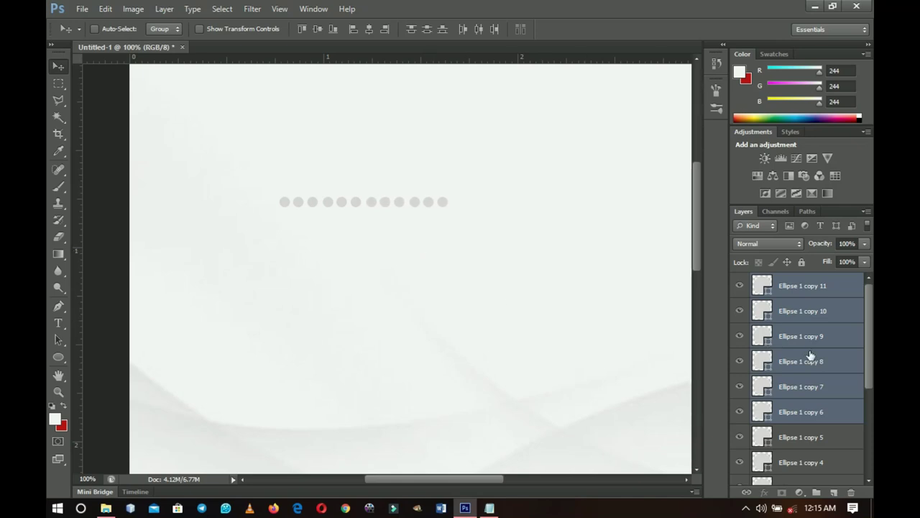
Step: Group all twelve circle layers of the dot row
{"action": "left_click", "coordinate": [809, 289]}
{"action": "scroll", "coordinate": [807, 331], "scroll_direction": "down", "scroll_amount": 5}
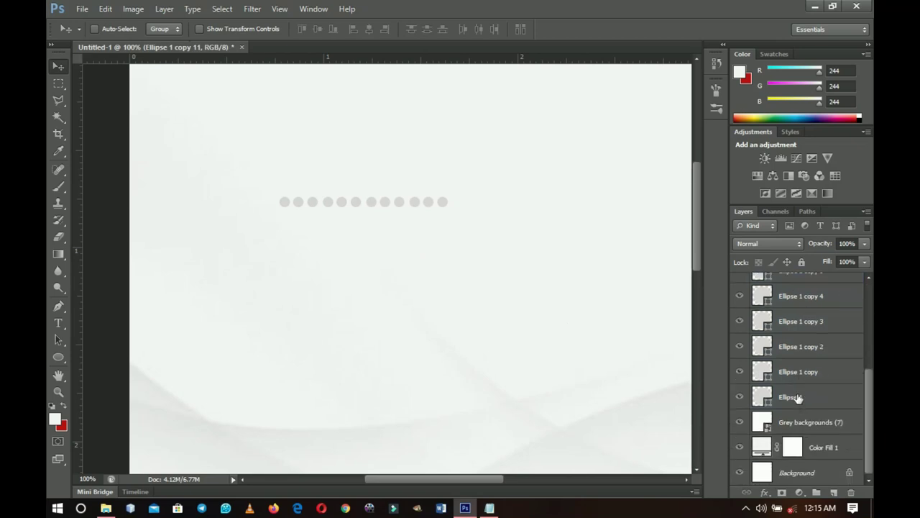
{"action": "left_click", "coordinate": [796, 397], "text": "shift"}
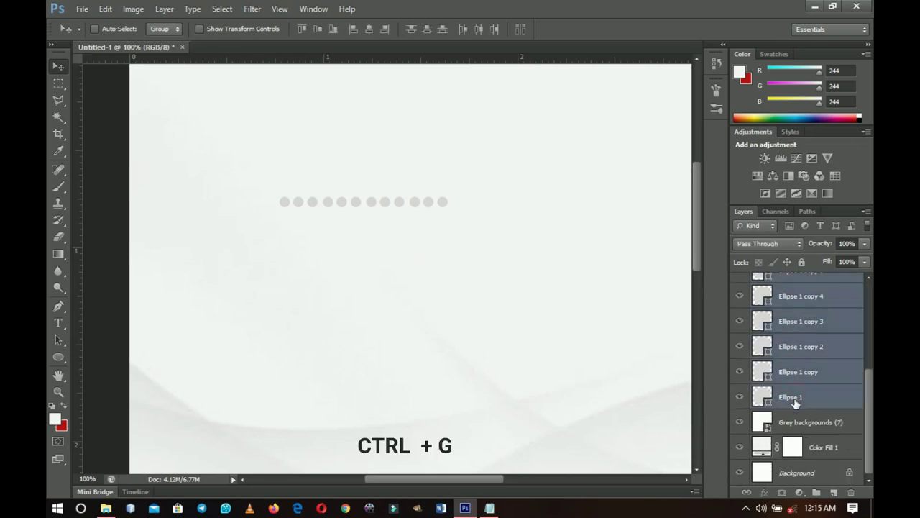
{"action": "key", "text": "ctrl+g"}
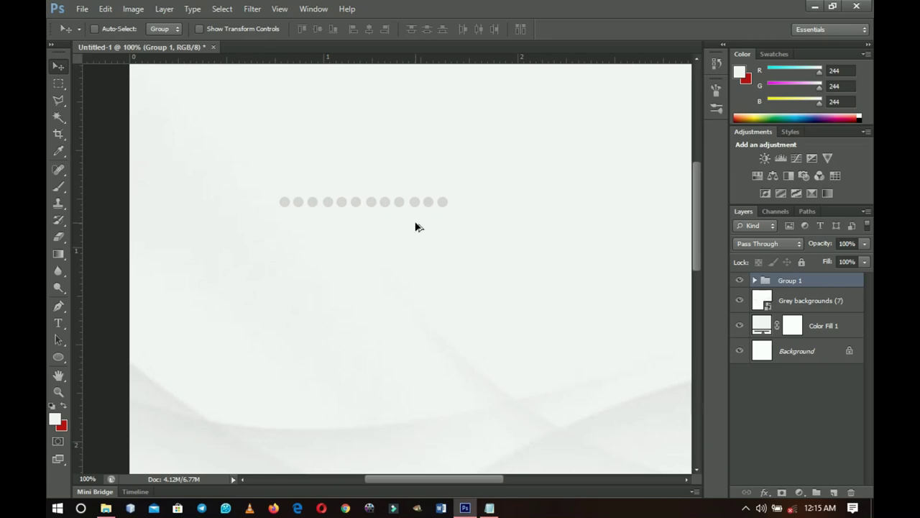
Step: Duplicate the dot row group downwards until there are four evenly spaced rows of dots
{"action": "key", "text": "ctrl+j"}
{"action": "left_click_drag", "start_coordinate": [407, 216], "coordinate": [410, 254]}
{"action": "key", "text": "ctrl+j"}
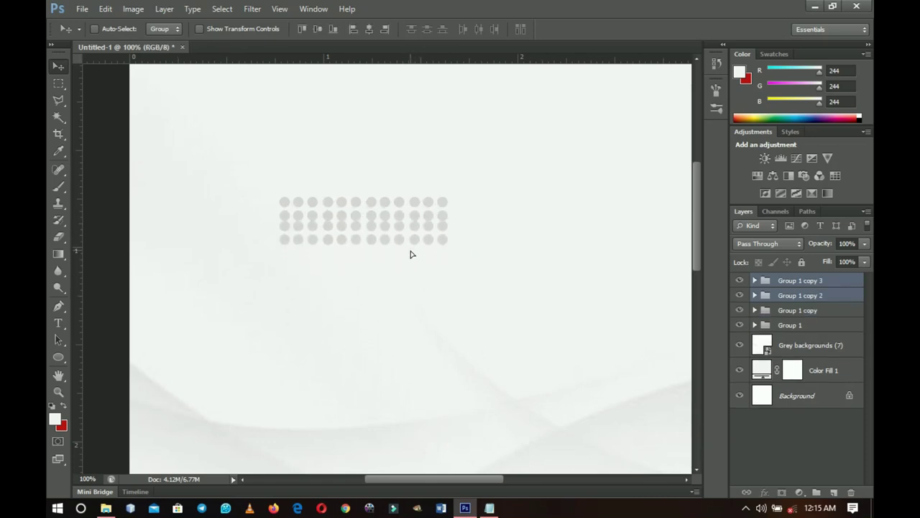
{"action": "key", "text": "Down"}
{"action": "key", "text": "Down"}
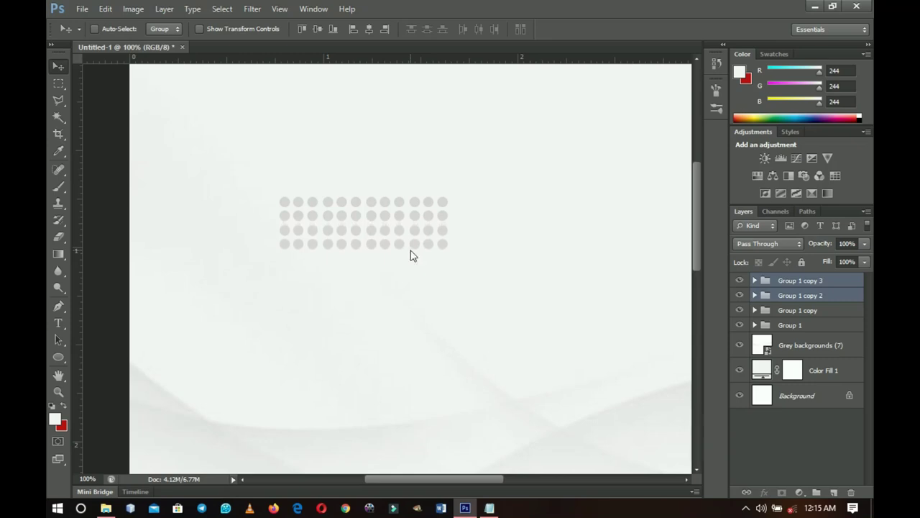
Step: Combine the four dot row groups into a single group
{"action": "left_click", "coordinate": [788, 327]}
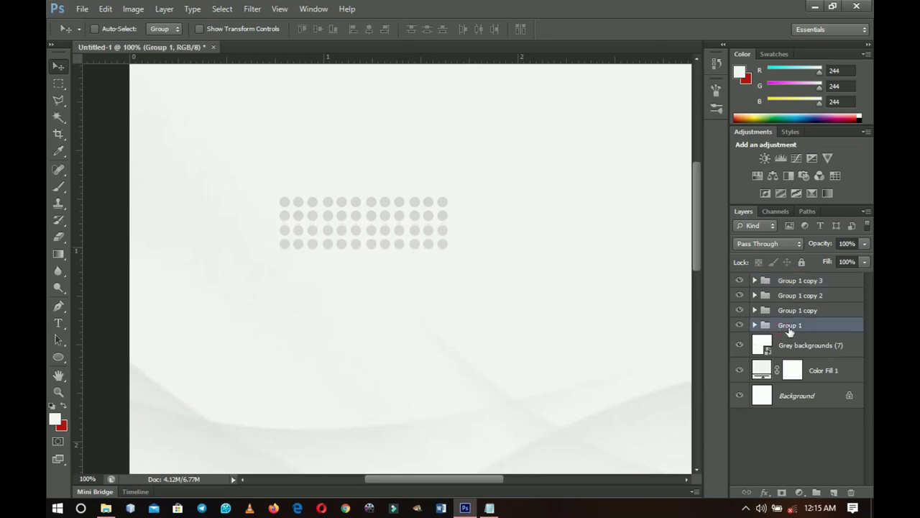
{"action": "left_click", "coordinate": [794, 282], "text": "shift"}
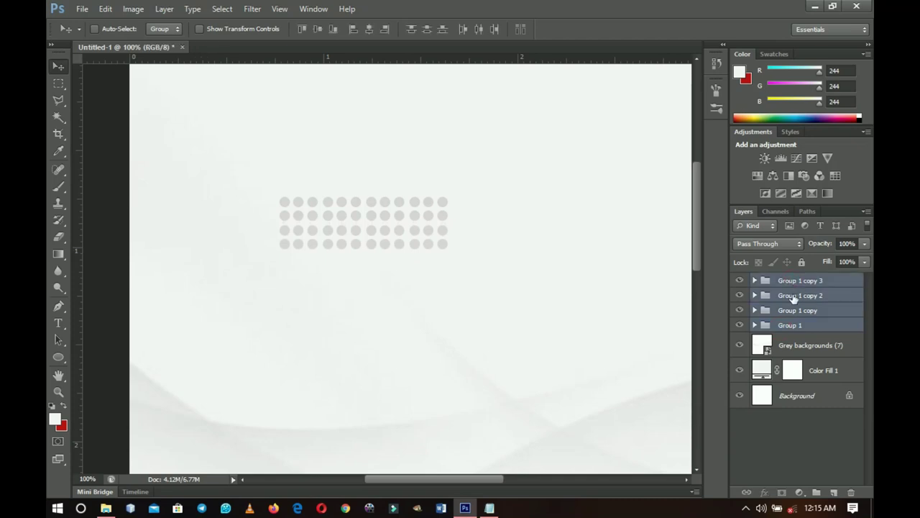
{"action": "key", "text": "ctrl+g"}
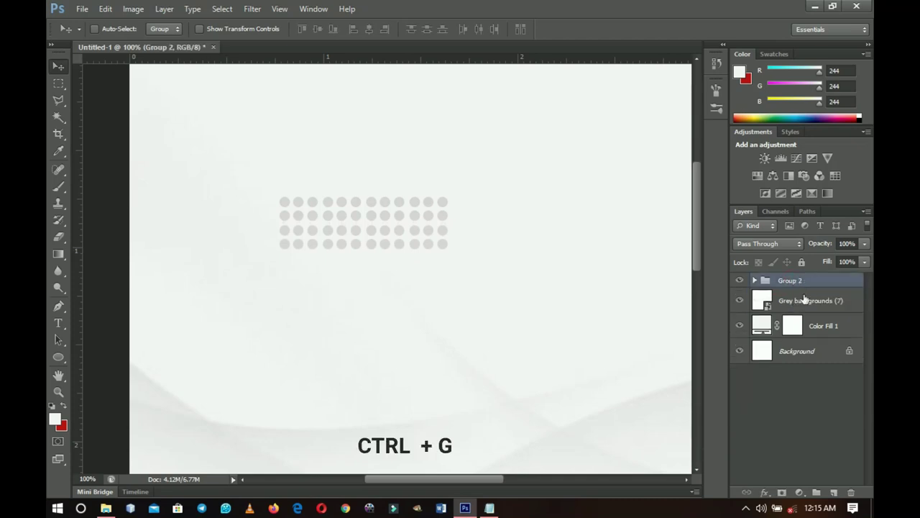
Step: Rotate the dot grid 90° counterclockwise, enlarge it slightly and place it in the canvas's upper-right corner
{"action": "key", "text": "z"}
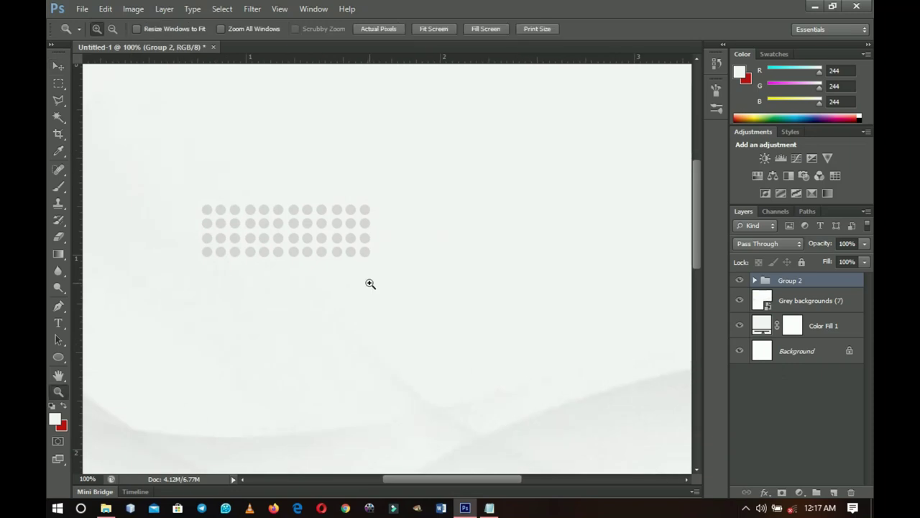
{"action": "right_click", "coordinate": [369, 284]}
{"action": "left_click", "coordinate": [400, 293]}
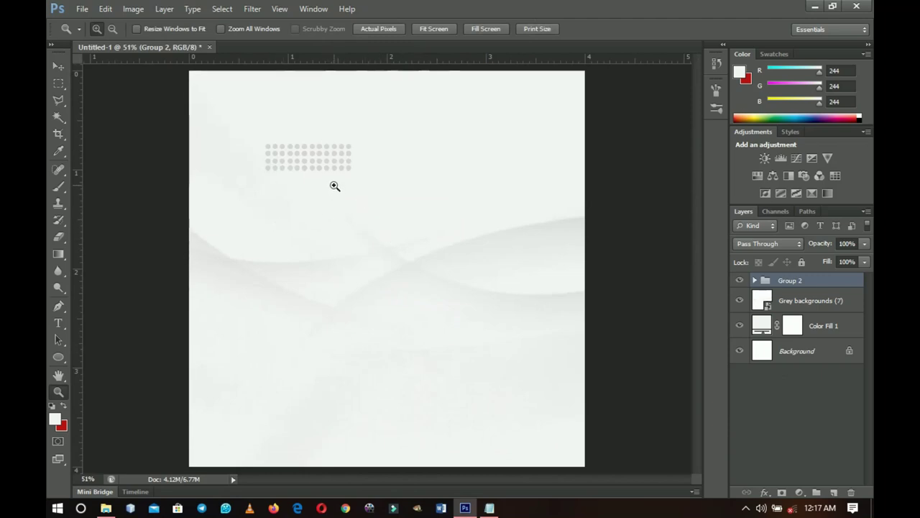
{"action": "key", "text": "v"}
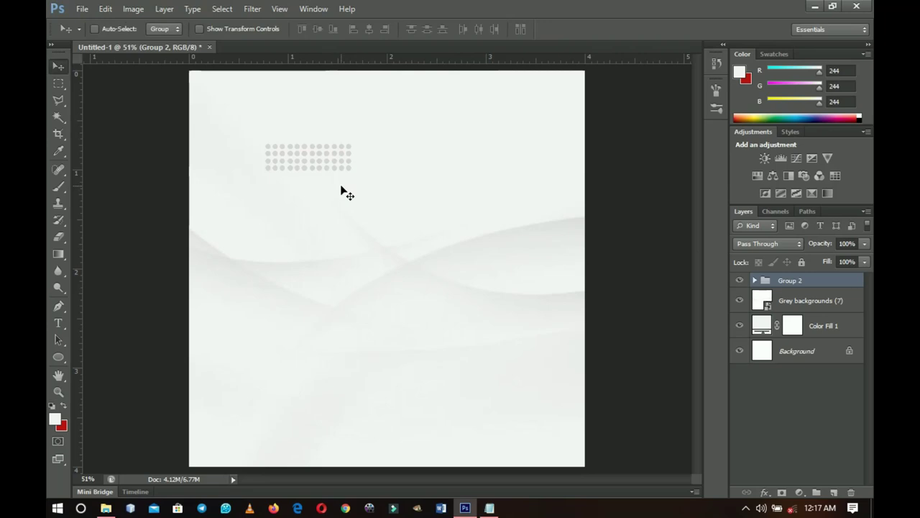
{"action": "key", "text": "ctrl+t"}
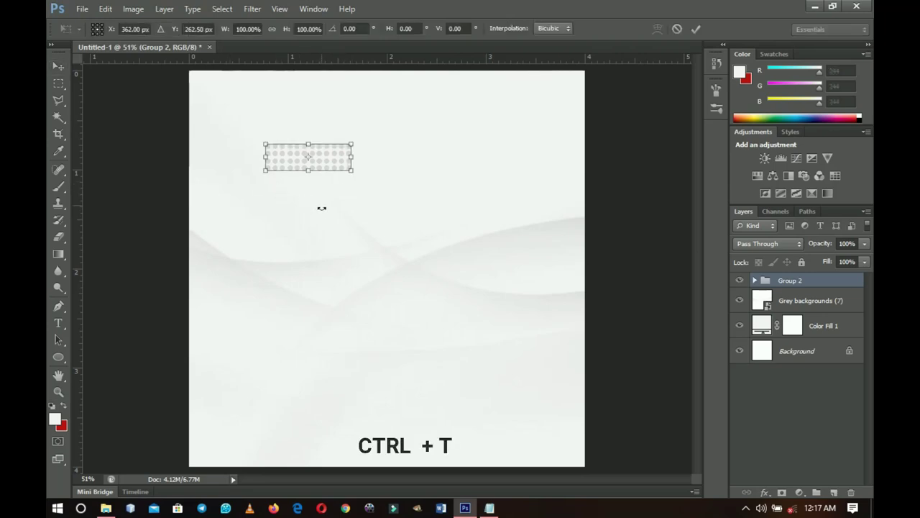
{"action": "right_click", "coordinate": [331, 167]}
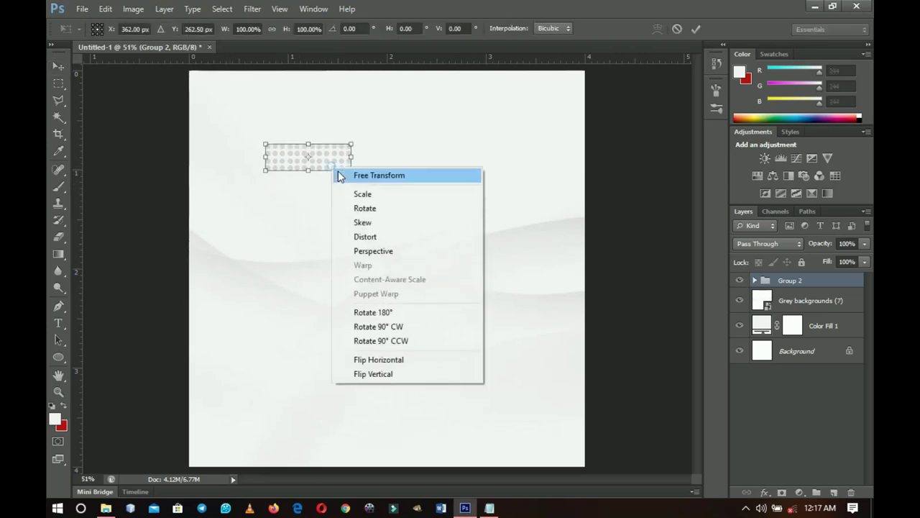
{"action": "left_click", "coordinate": [391, 343]}
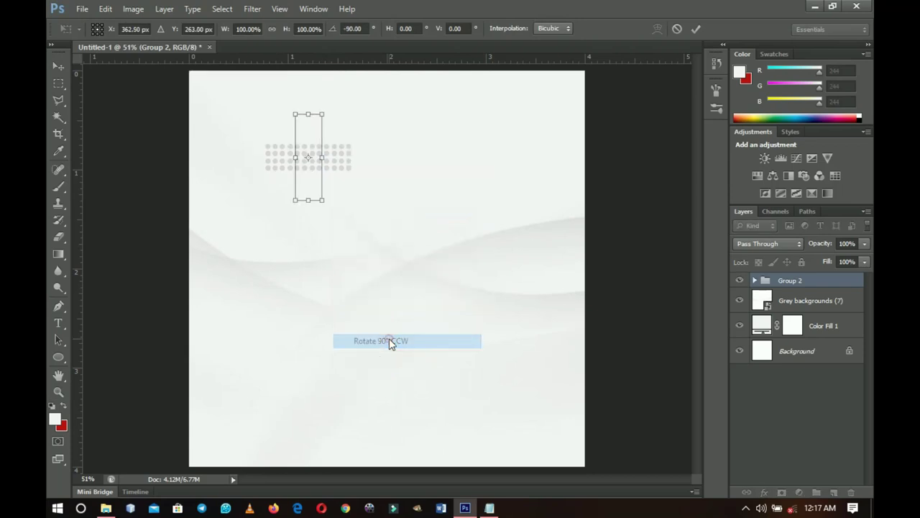
{"action": "left_click_drag", "start_coordinate": [325, 204], "coordinate": [573, 197]}
{"action": "double_click", "coordinate": [318, 176]}
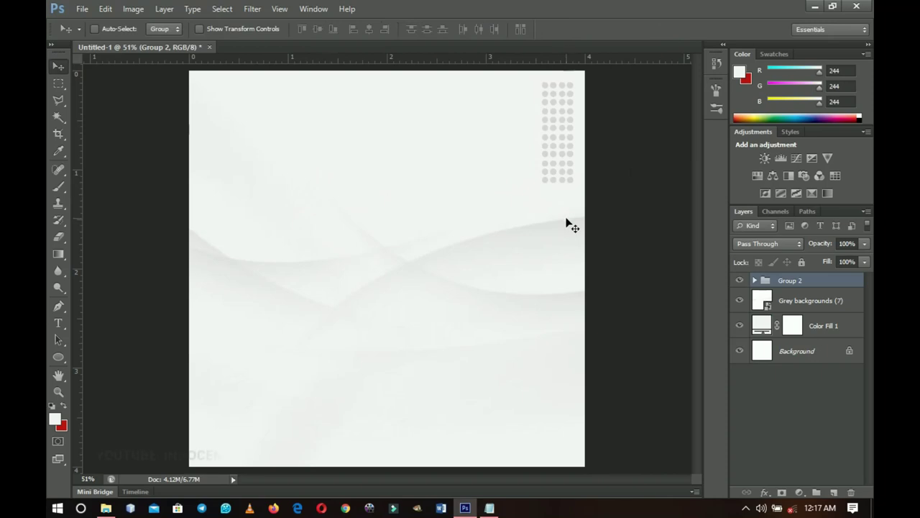
Step: Lower the dot grid group's opacity to 50% and place a duplicate of it near the canvas's upper-left corner
{"action": "key", "text": "3"}
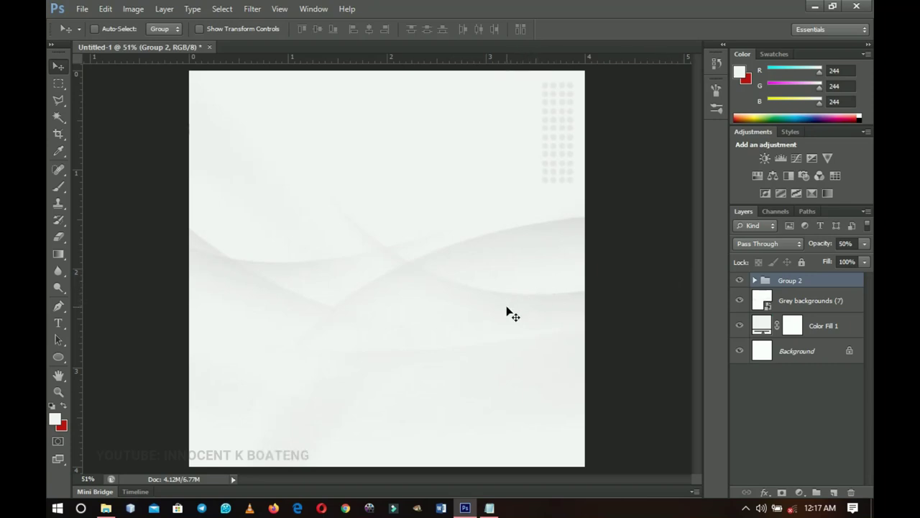
{"action": "key", "text": "ctrl+j"}
{"action": "left_click_drag", "start_coordinate": [571, 185], "coordinate": [228, 179]}
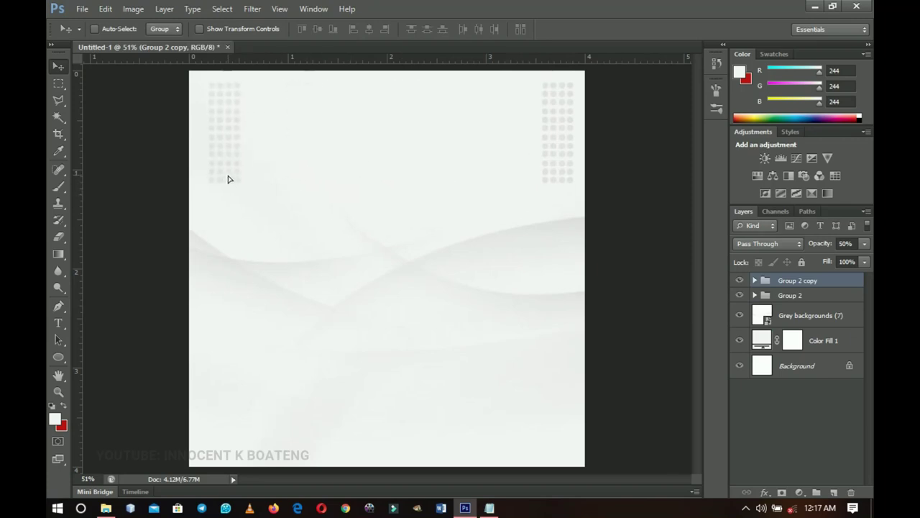
Step: Scale the duplicate dot grid to about 137%, rotate it about 36° and move it partly off the canvas's upper-left corner
{"action": "key", "text": "ctrl+t"}
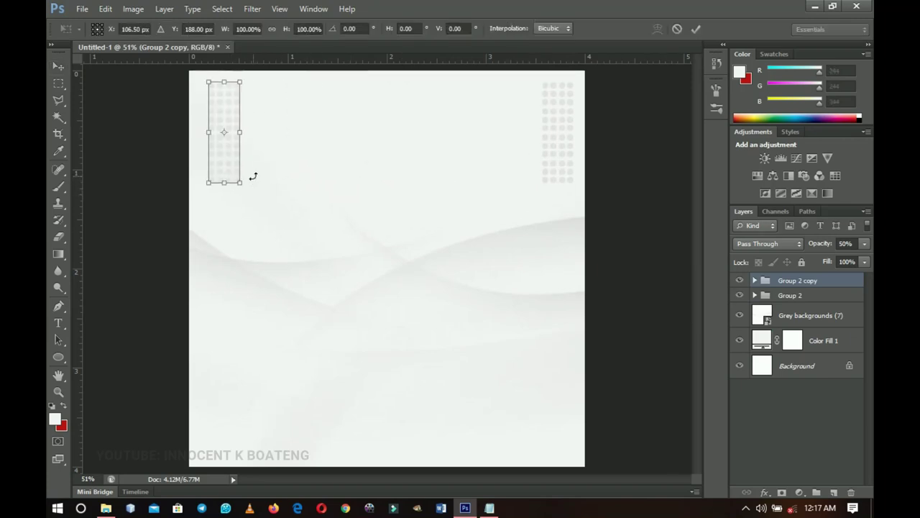
{"action": "left_click_drag", "start_coordinate": [245, 184], "coordinate": [253, 201]}
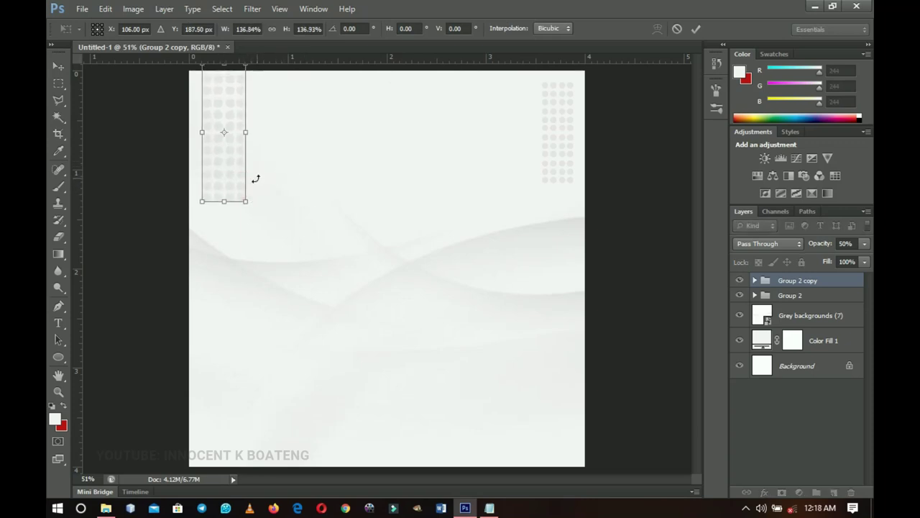
{"action": "left_click_drag", "start_coordinate": [310, 173], "coordinate": [268, 216]}
{"action": "left_click_drag", "start_coordinate": [219, 162], "coordinate": [193, 129]}
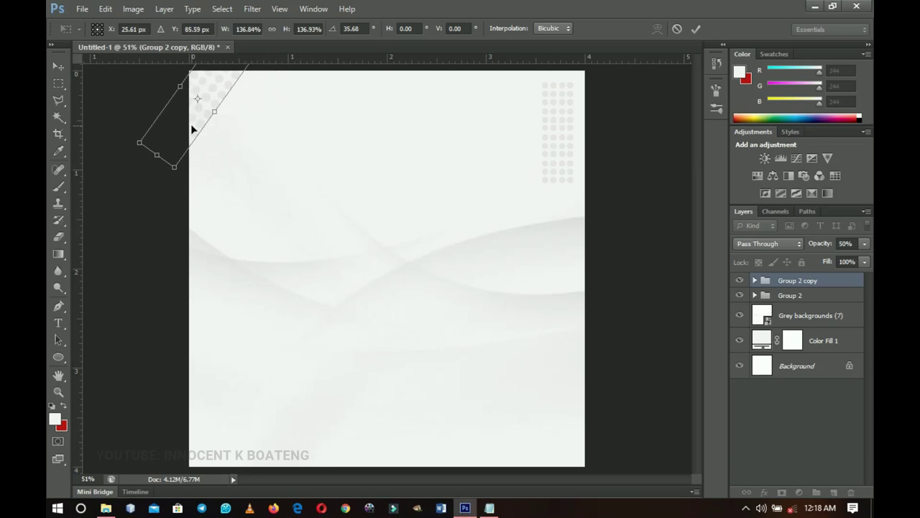
{"action": "key", "text": "Return"}
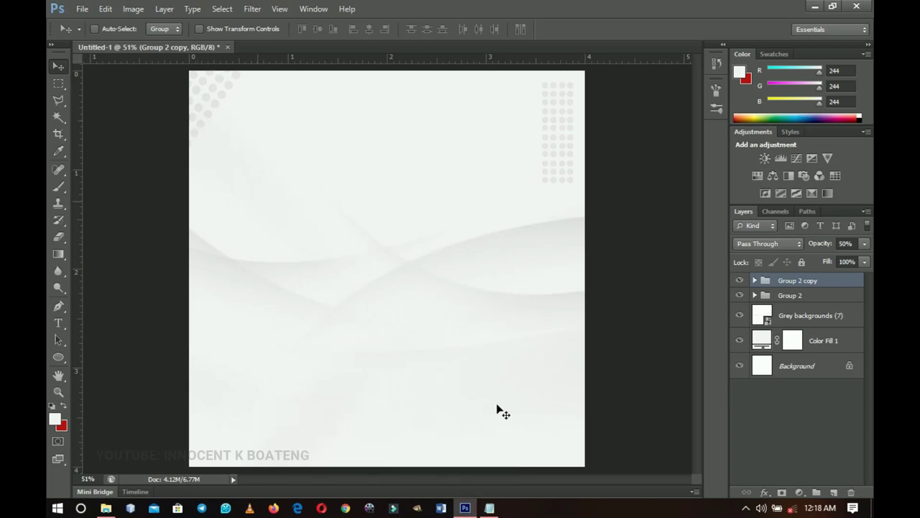
Step: Draw a circle about 712 px in diameter with the Ellipse tool in the middle of the canvas
{"action": "left_click", "coordinate": [53, 360]}
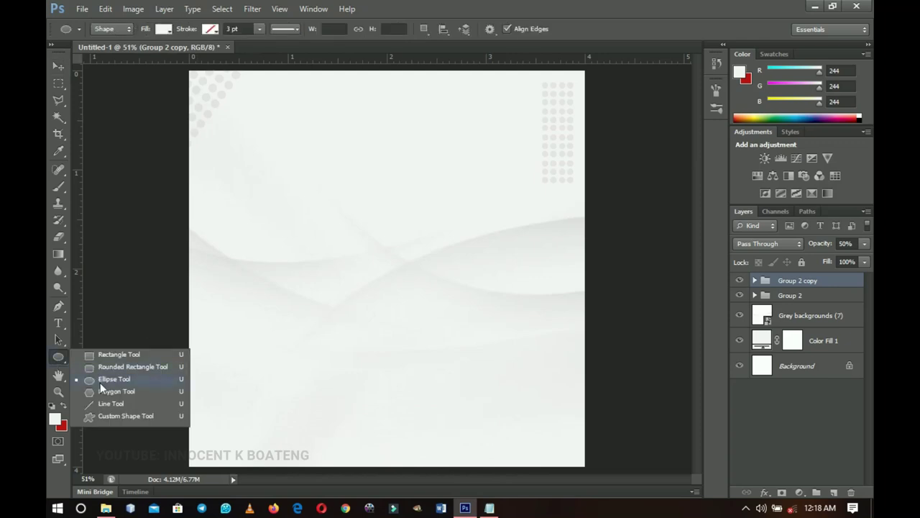
{"action": "left_click", "coordinate": [100, 382]}
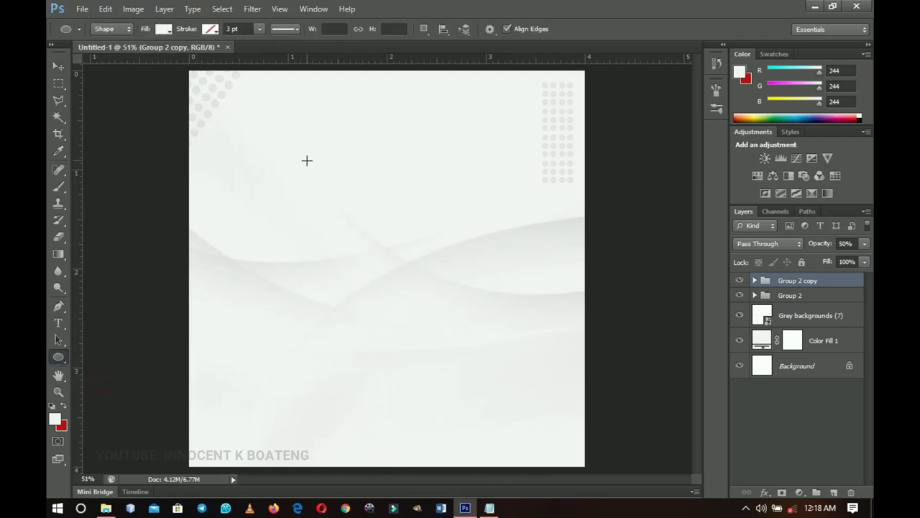
{"action": "left_click_drag", "start_coordinate": [281, 162], "coordinate": [516, 458]}
Step: Centre the large circle horizontally and vertically on the canvas, leaving nothing selected
{"action": "key", "text": "ctrl+a"}
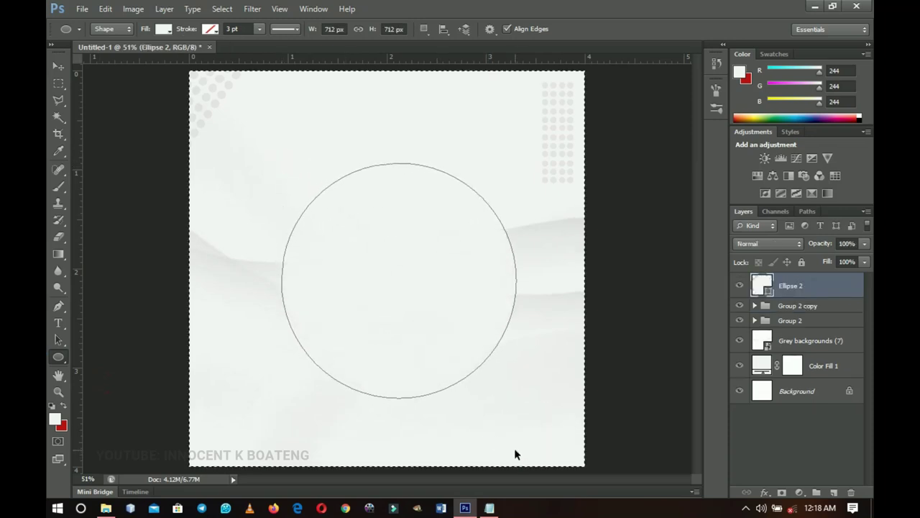
{"action": "key", "text": "ctrl+d"}
{"action": "key", "text": "ctrl+a"}
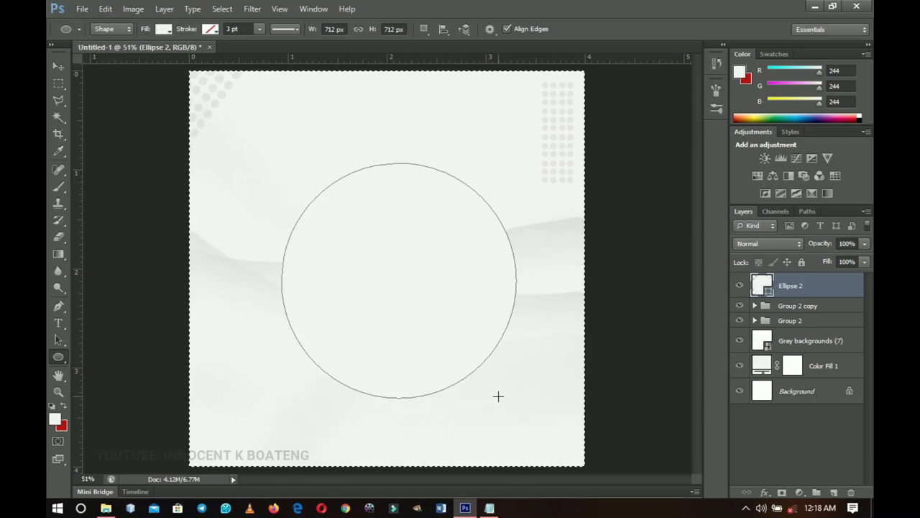
{"action": "key", "text": "v"}
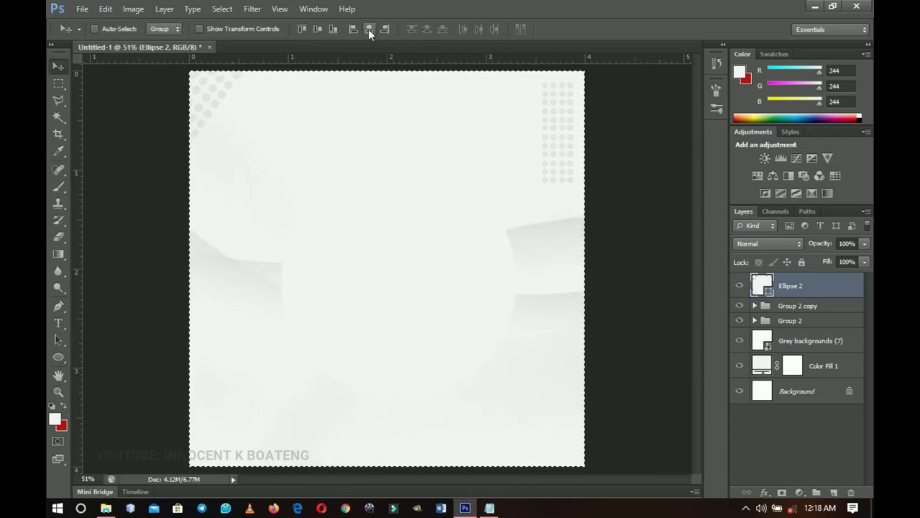
{"action": "left_click", "coordinate": [368, 29]}
{"action": "left_click", "coordinate": [317, 29]}
{"action": "key", "text": "ctrl+d"}
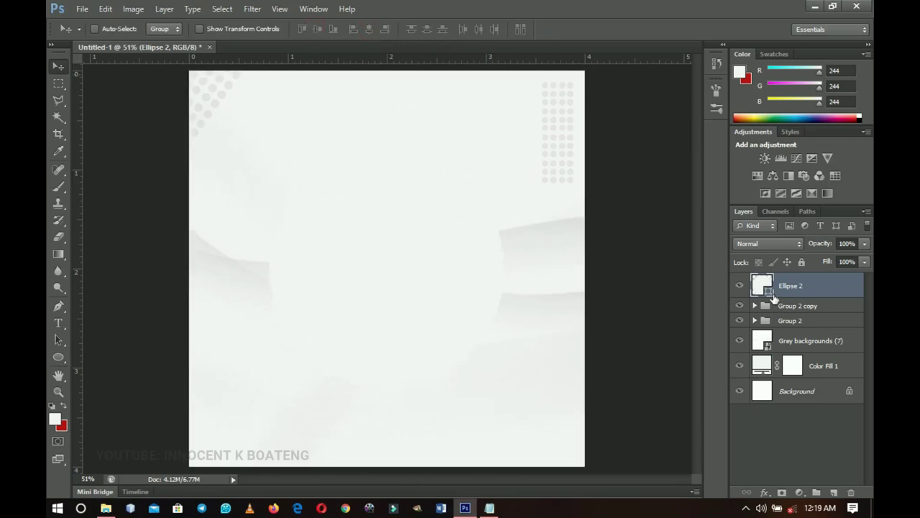
Step: Change the large circle's fill colour to light grey #d2d0d0
{"action": "double_click", "coordinate": [769, 292]}
{"action": "left_click_drag", "start_coordinate": [544, 286], "coordinate": [540, 299]}
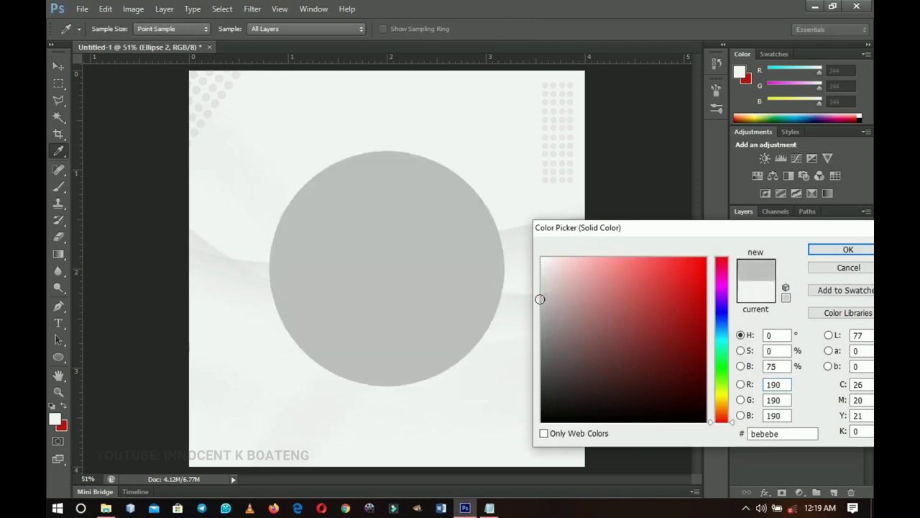
{"action": "left_click", "coordinate": [542, 287]}
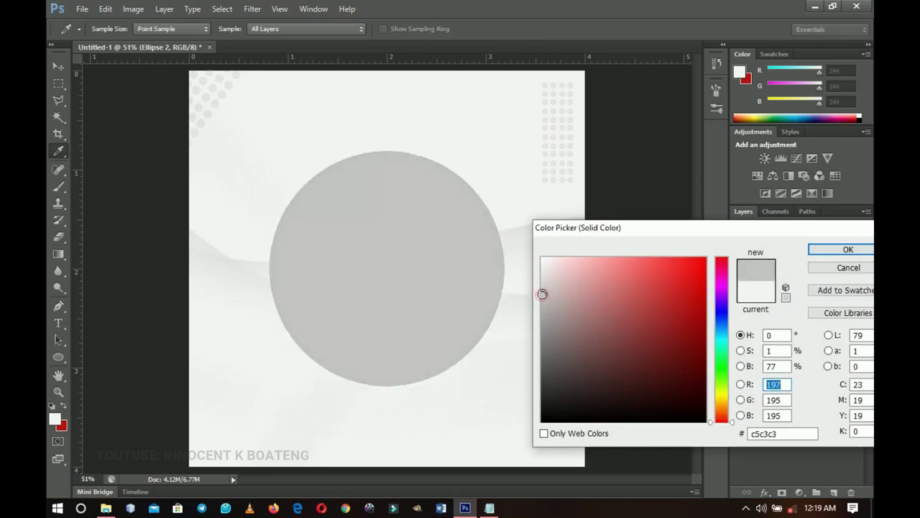
{"action": "left_click", "coordinate": [543, 286]}
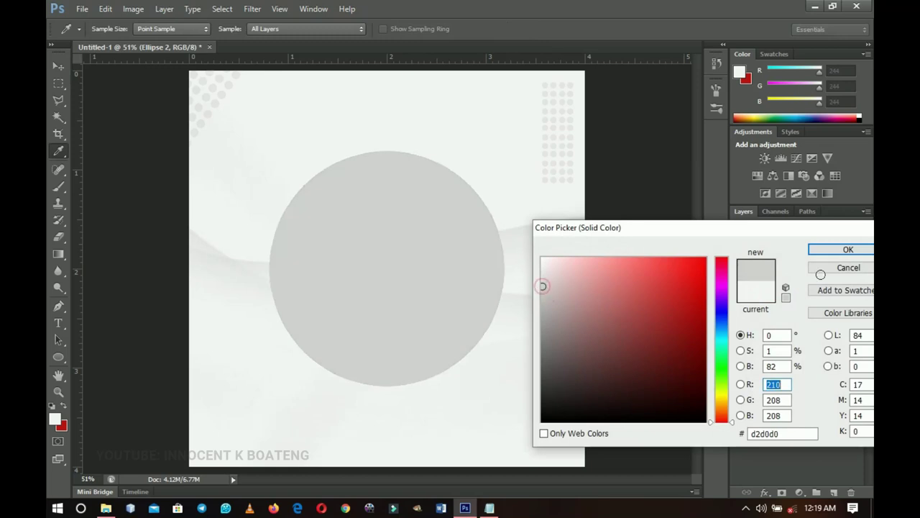
{"action": "left_click", "coordinate": [847, 249]}
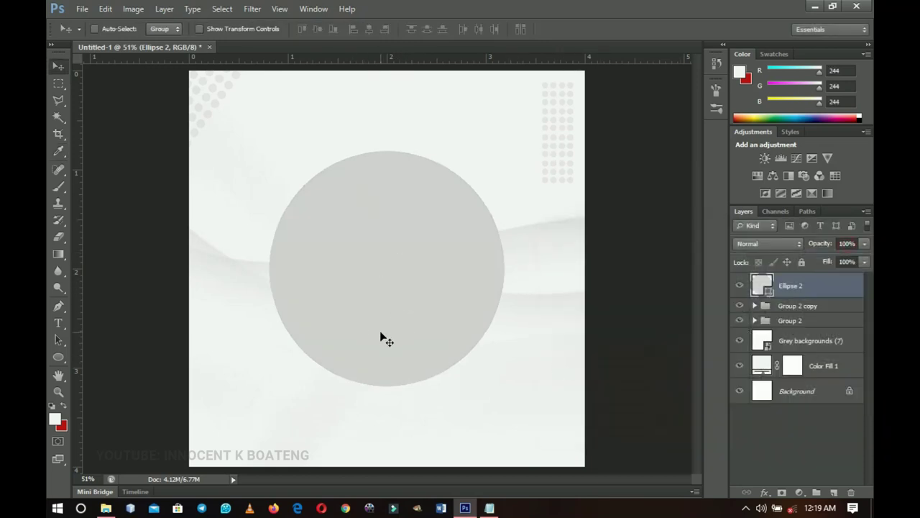
Step: Scale the grey circle down to about 94.5% around its centre
{"action": "key", "text": "ctrl+t"}
{"action": "left_click_drag", "start_coordinate": [503, 389], "coordinate": [498, 379]}
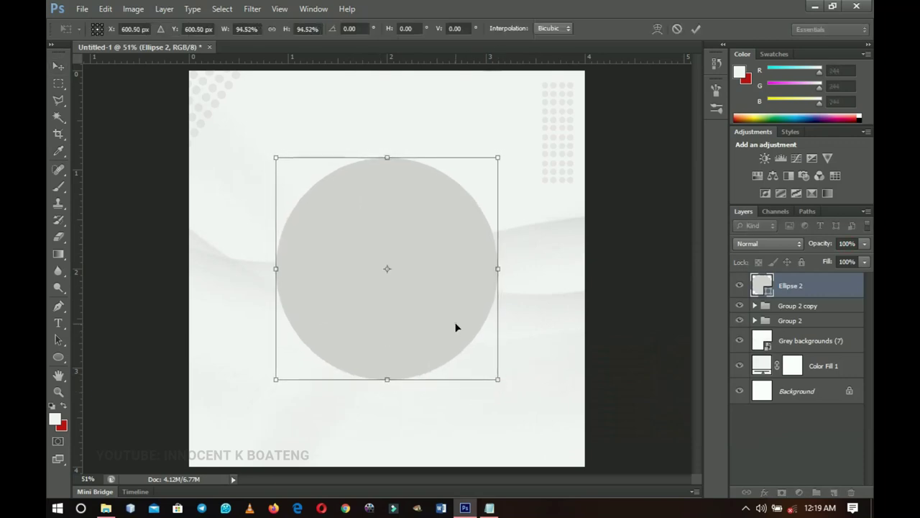
{"action": "key", "text": "Return"}
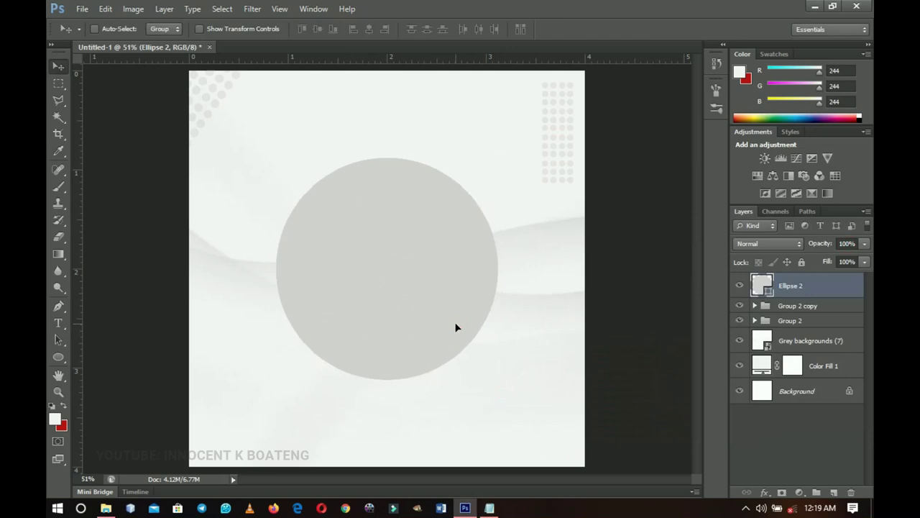
Step: Duplicate the grey circle and shrink the copy slightly around its centre, leaving an even border of the original around it
{"action": "key", "text": "ctrl+j"}
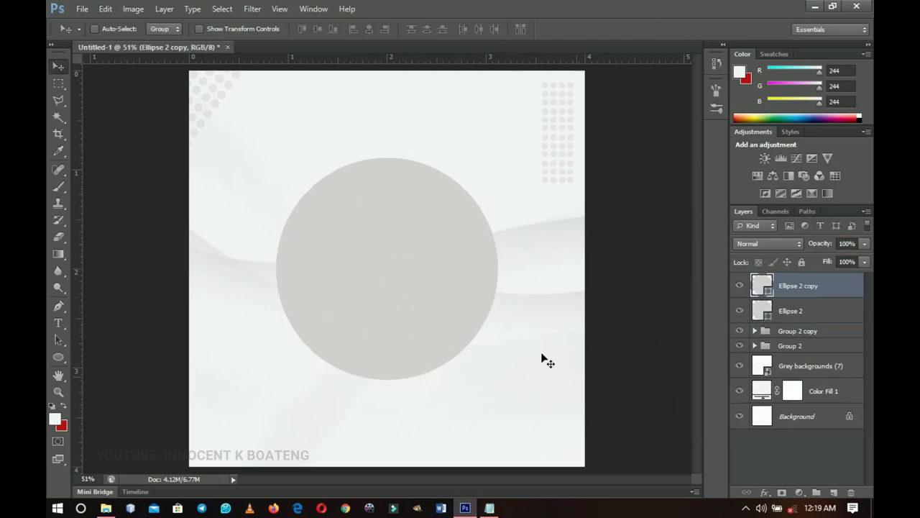
{"action": "key", "text": "ctrl+t"}
{"action": "left_click_drag", "start_coordinate": [499, 158], "coordinate": [486, 171]}
{"action": "double_click", "coordinate": [451, 248]}
Step: Recolour the smaller circle copy to #f4f4f4, sampled from the canvas background, to form a grey ring
{"action": "double_click", "coordinate": [764, 285]}
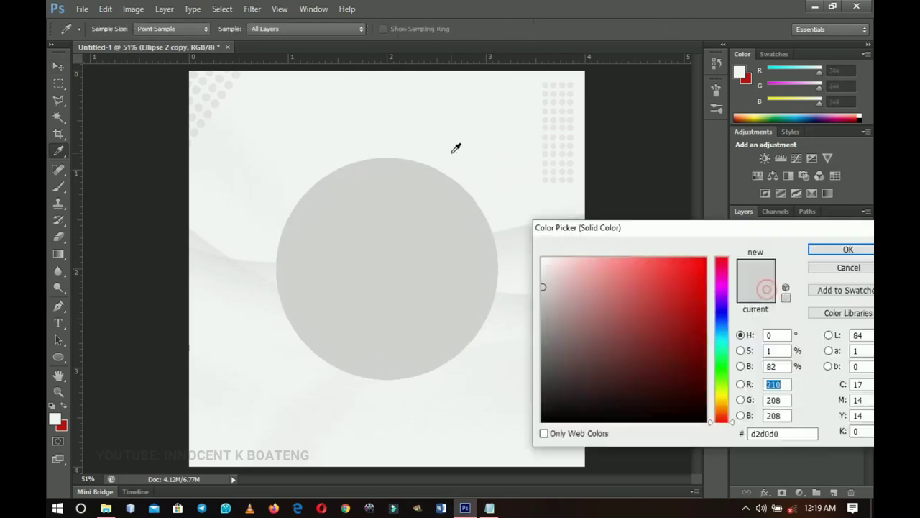
{"action": "left_click", "coordinate": [452, 150]}
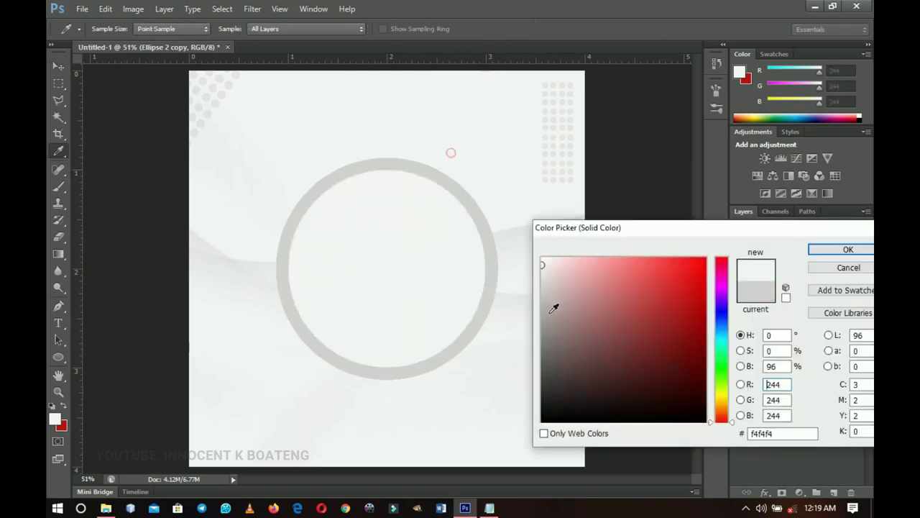
{"action": "left_click", "coordinate": [842, 251]}
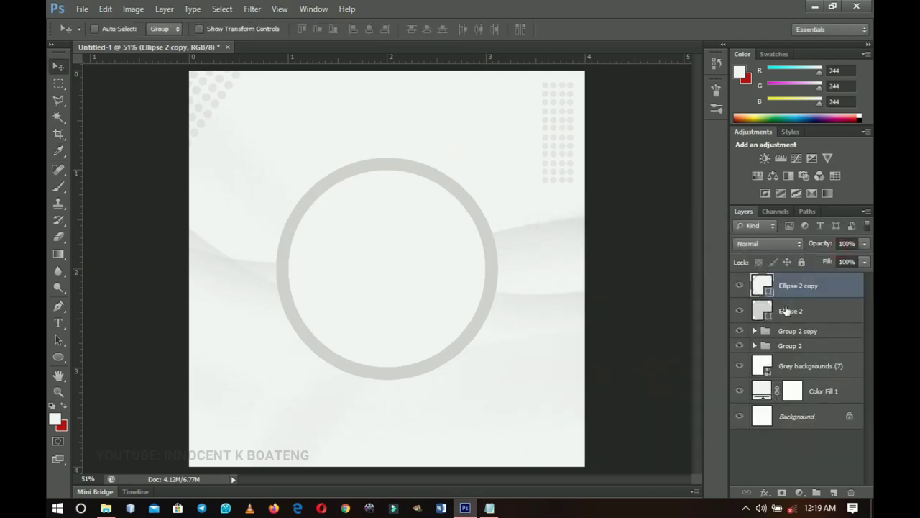
Step: Scale both circle layers down together slightly around their common centre
{"action": "left_click", "coordinate": [786, 310], "text": "shift"}
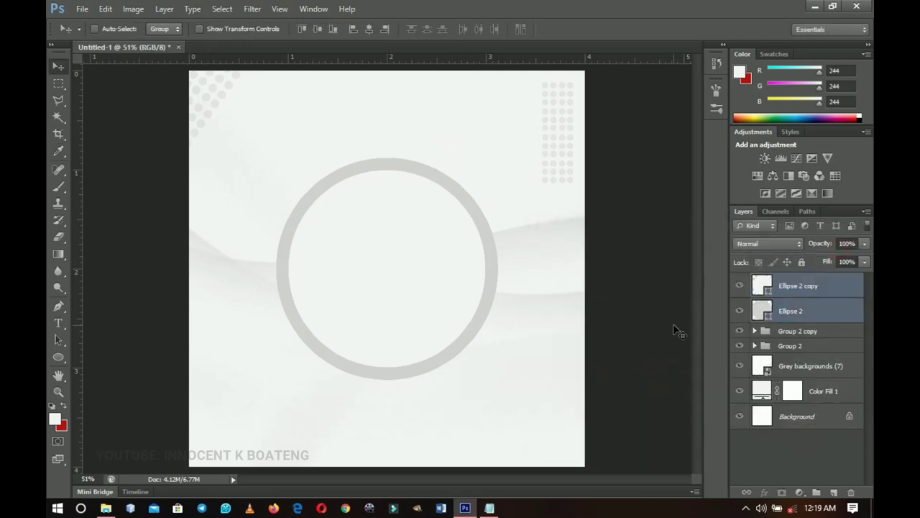
{"action": "key", "text": "ctrl+t"}
{"action": "left_click_drag", "start_coordinate": [492, 382], "coordinate": [485, 377]}
{"action": "key", "text": "Return"}
Step: Duplicate the grey circle, place the copy beneath the original and enlarge it to about 106% around its centre
{"action": "left_click", "coordinate": [810, 317]}
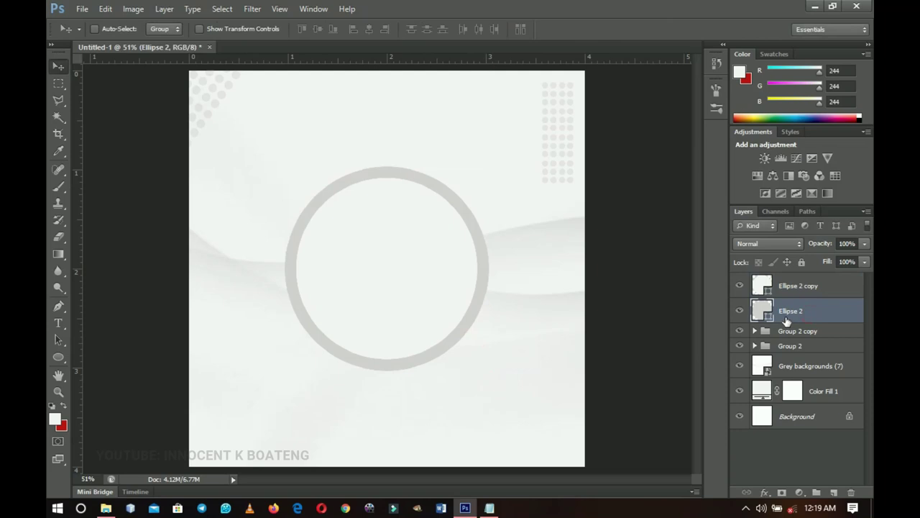
{"action": "key", "text": "ctrl+j"}
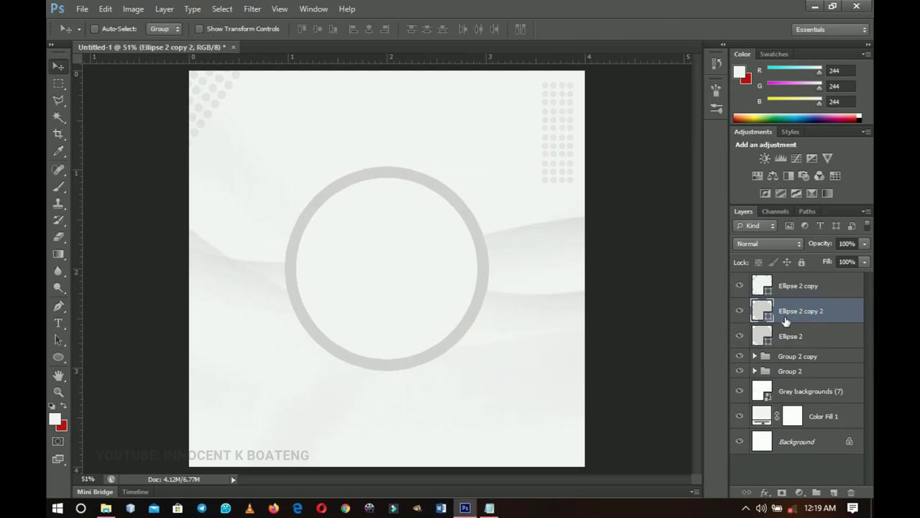
{"action": "key", "text": "ctrl+bracketleft"}
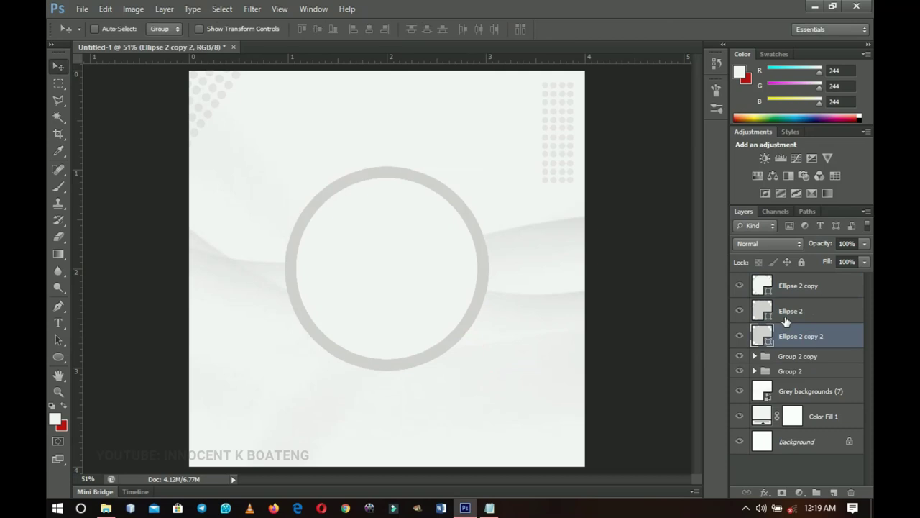
{"action": "key", "text": "ctrl+t"}
{"action": "left_click_drag", "start_coordinate": [489, 371], "coordinate": [496, 377]}
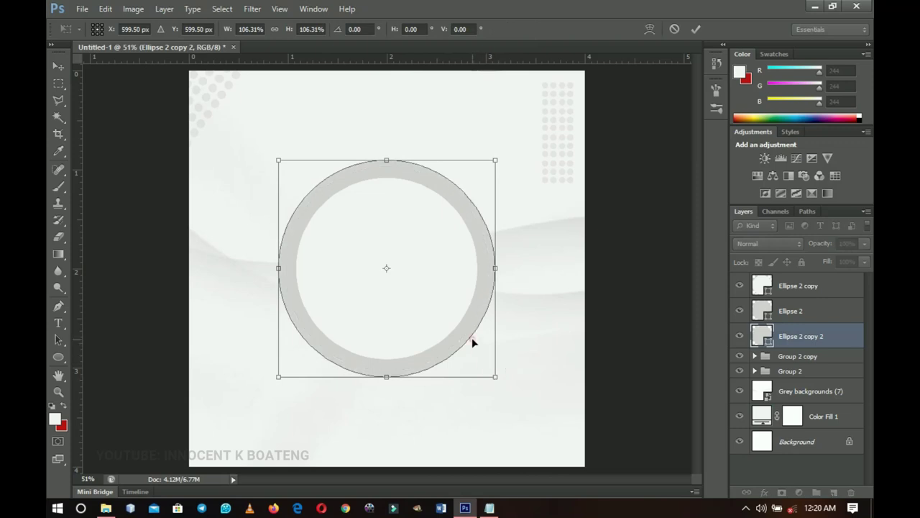
{"action": "key", "text": "Return"}
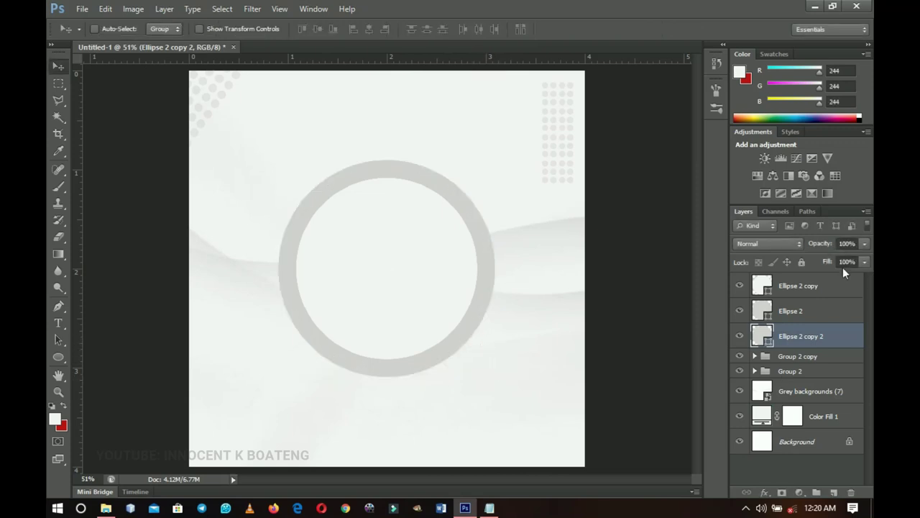
Step: Set the outermost circle's fill to 0% and give it a 3 px outside stroke in grey #999898
{"action": "left_click_drag", "start_coordinate": [827, 262], "coordinate": [596, 284]}
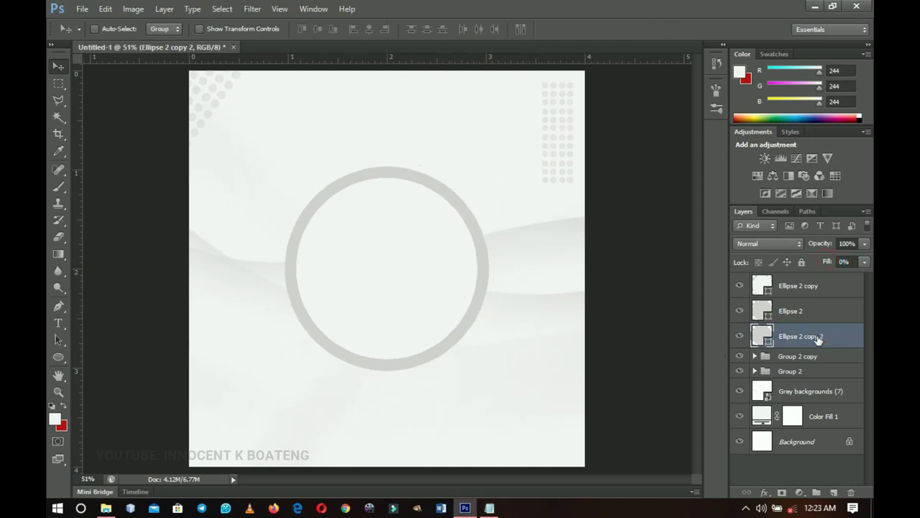
{"action": "right_click", "coordinate": [817, 340]}
{"action": "left_click", "coordinate": [712, 64]}
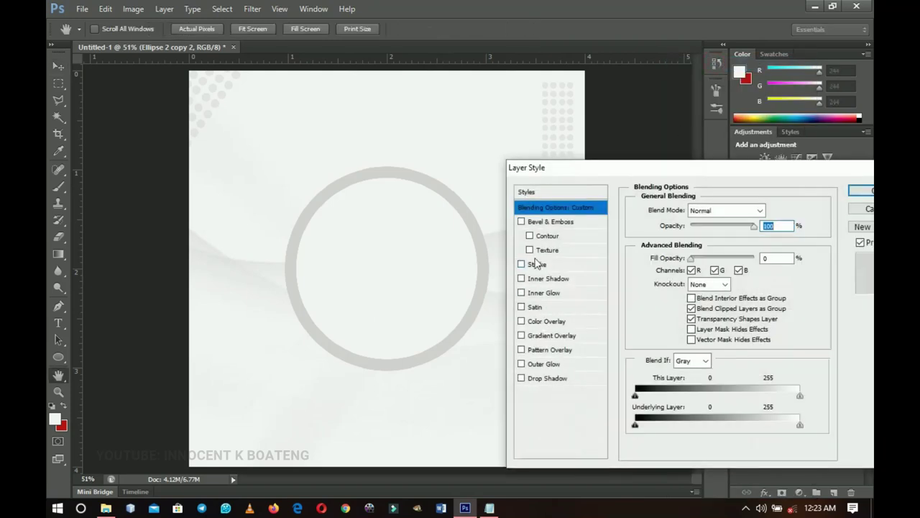
{"action": "left_click", "coordinate": [537, 264]}
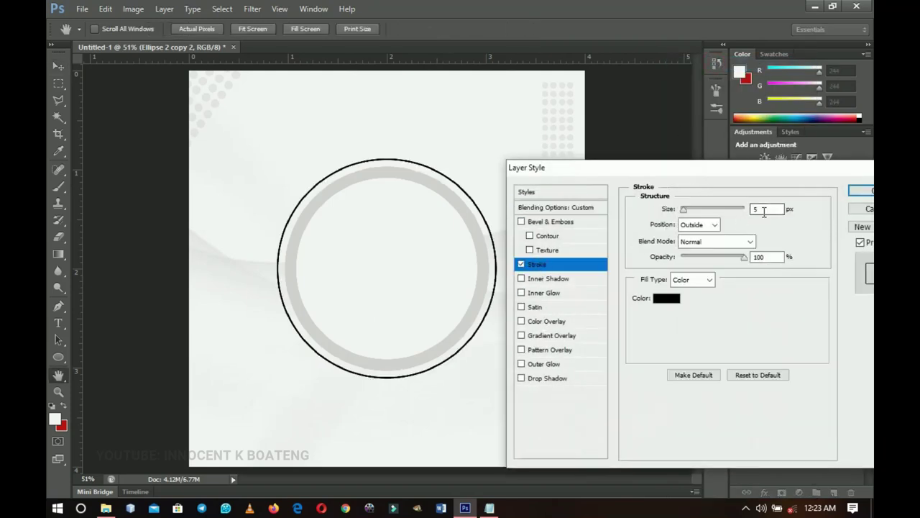
{"action": "type", "text": "3"}
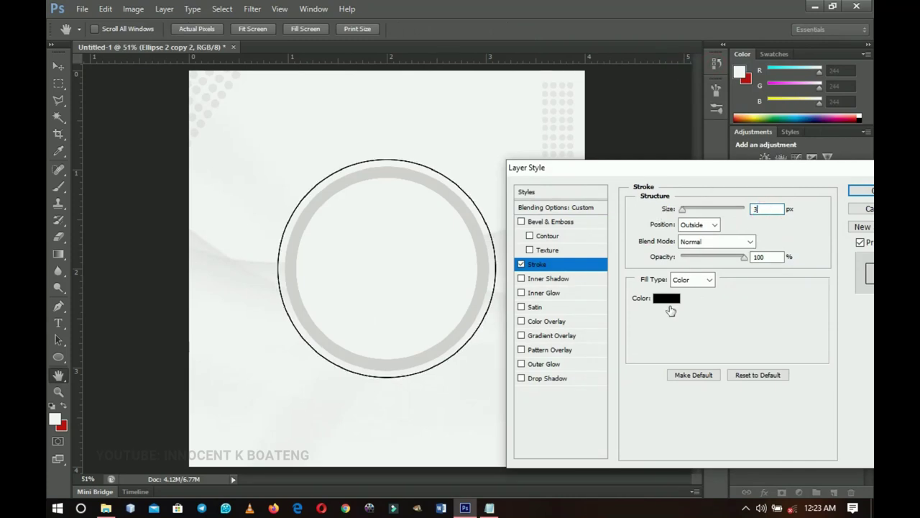
{"action": "left_click", "coordinate": [664, 303]}
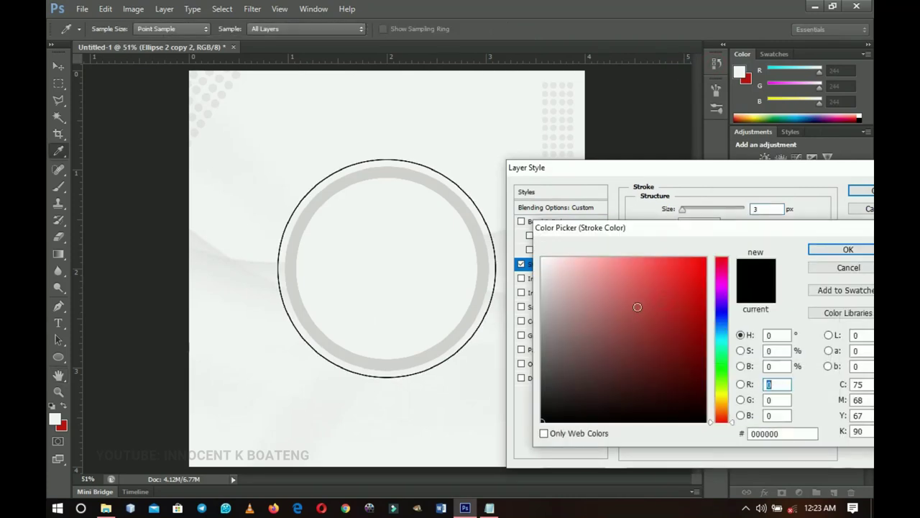
{"action": "left_click", "coordinate": [471, 207]}
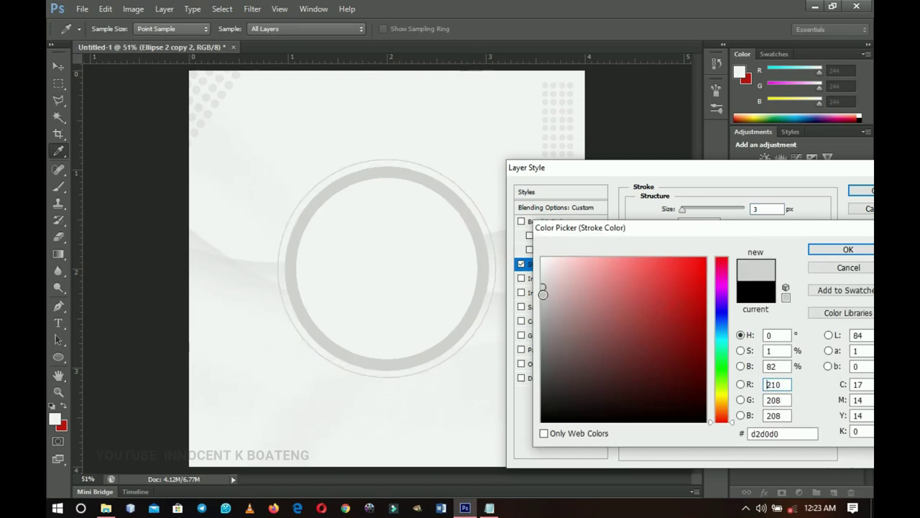
{"action": "left_click_drag", "start_coordinate": [544, 306], "coordinate": [542, 324]}
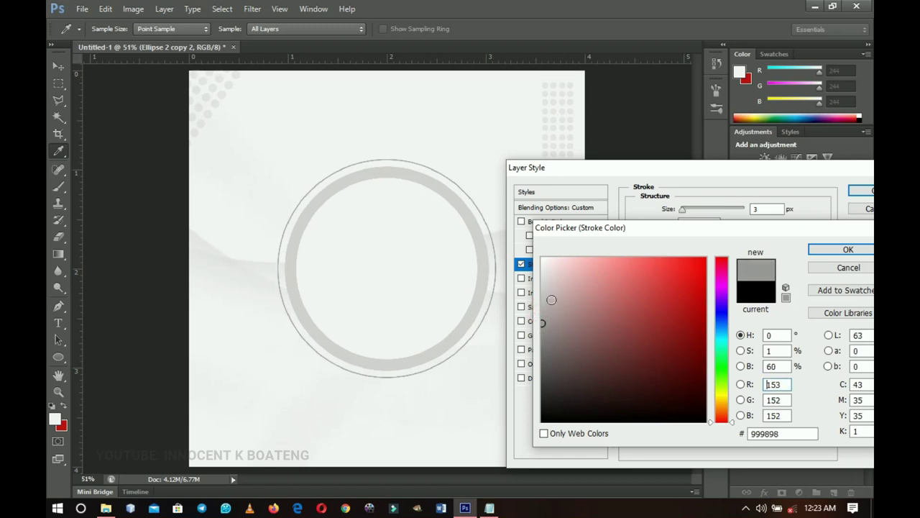
{"action": "left_click", "coordinate": [829, 248]}
{"action": "left_click", "coordinate": [863, 191]}
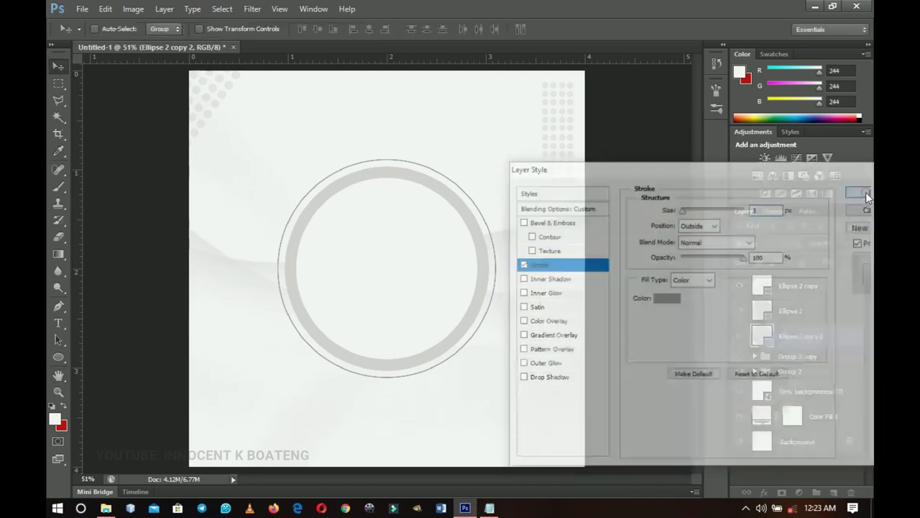
Step: Group the three circle layers and rename the group Main
{"action": "left_click", "coordinate": [849, 336]}
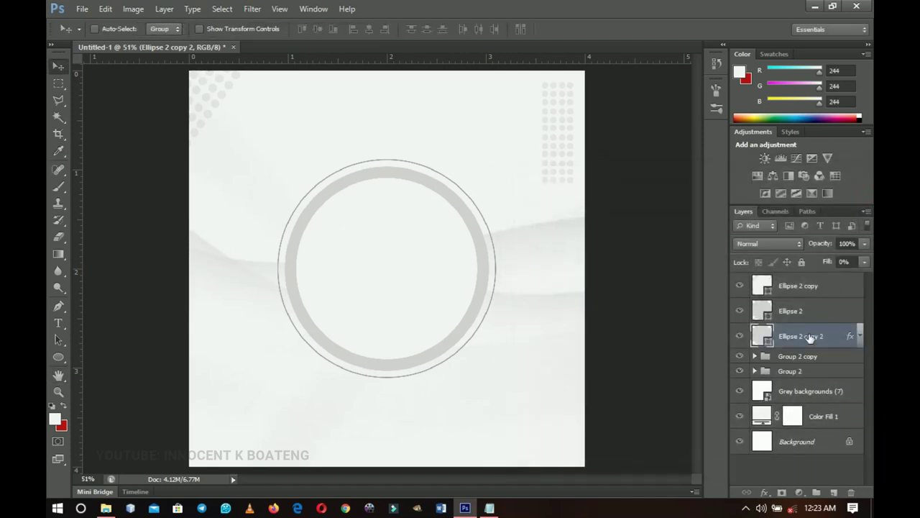
{"action": "left_click", "coordinate": [795, 287], "text": "shift"}
{"action": "key", "text": "ctrl+g"}
{"action": "double_click", "coordinate": [794, 283]}
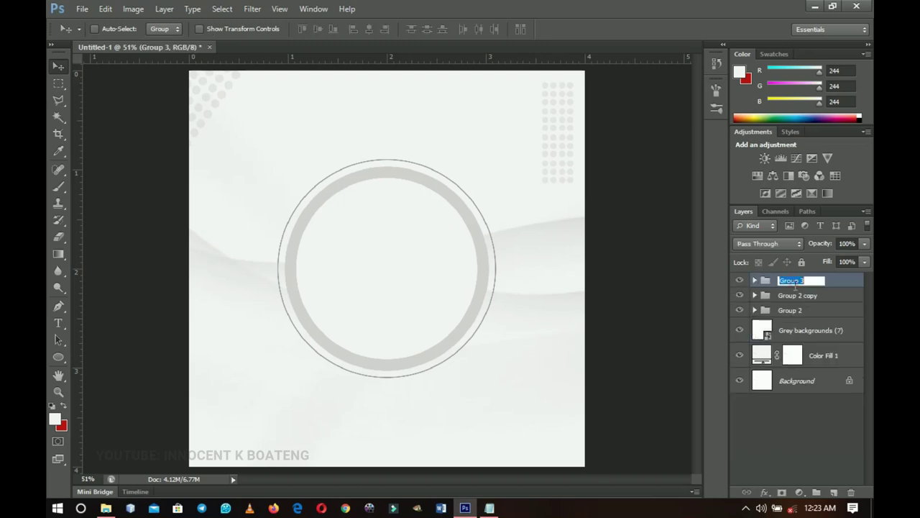
{"action": "type", "text": "Main"}
{"action": "key", "text": "Return"}
Step: Draw a small circle about 122 px in diameter over the left edge of the grey ring
{"action": "left_click_drag", "start_coordinate": [58, 357], "coordinate": [117, 370]}
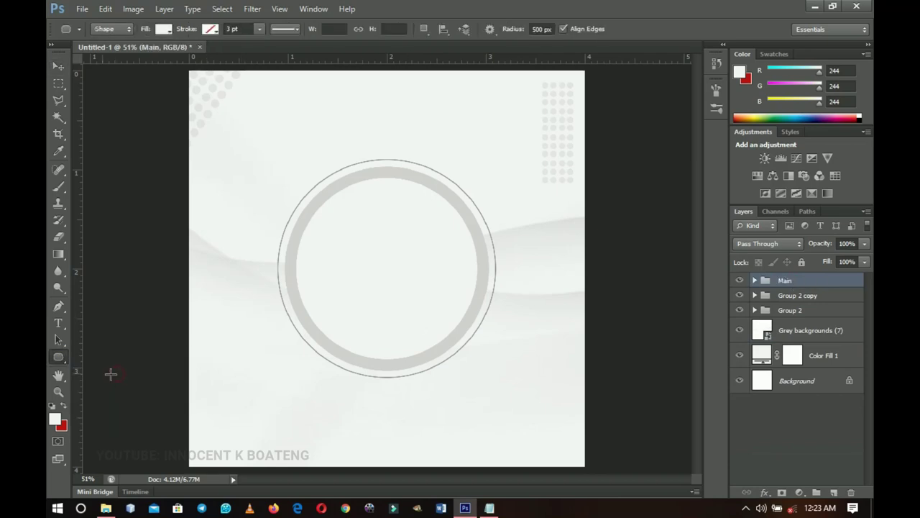
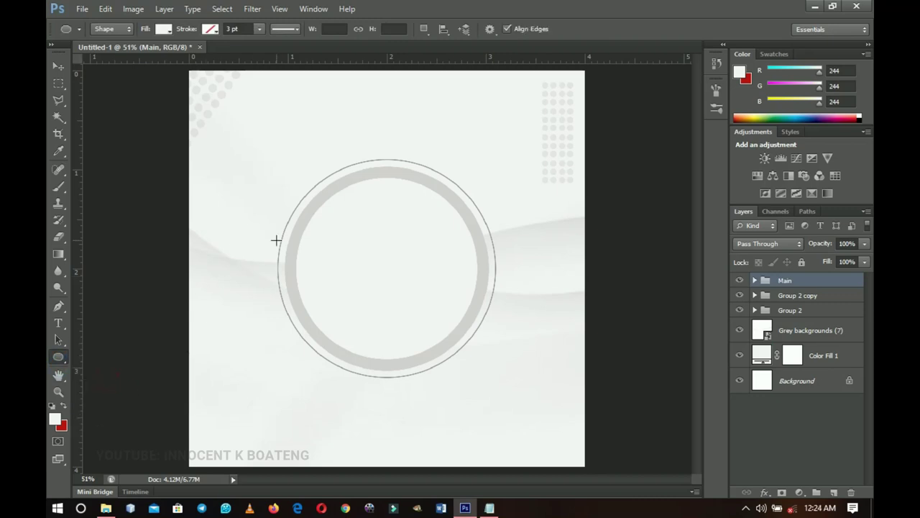
{"action": "left_click_drag", "start_coordinate": [267, 233], "coordinate": [307, 285]}
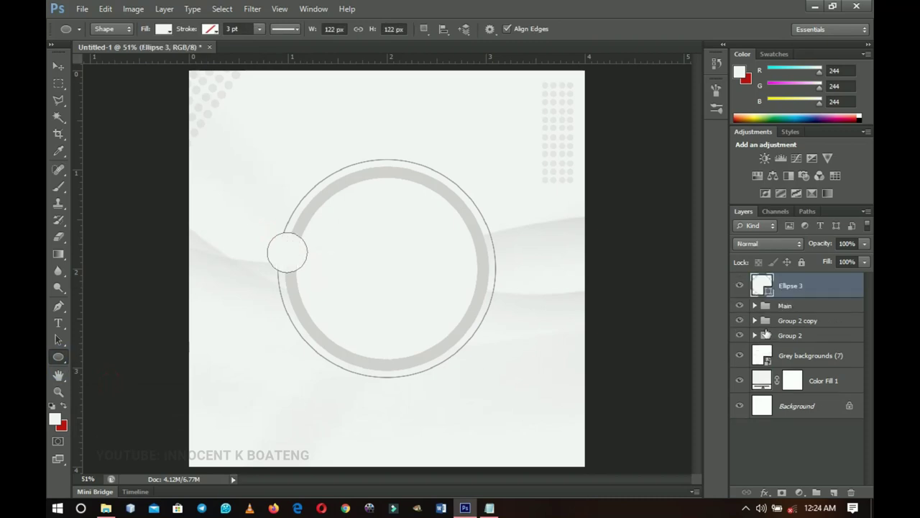
Step: Fill the small circle on the ring with dark grey #3e3e3e and set its layer opacity to 40%
{"action": "double_click", "coordinate": [768, 291]}
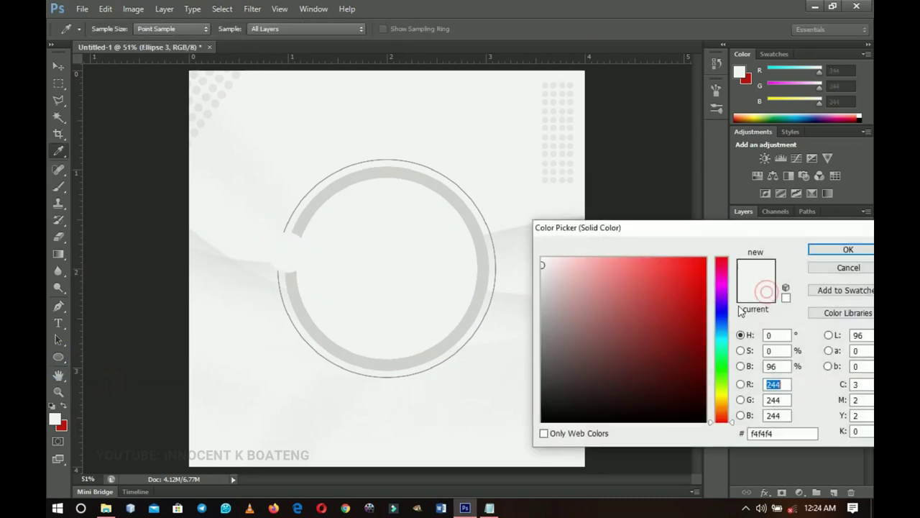
{"action": "left_click", "coordinate": [558, 363]}
{"action": "left_click_drag", "start_coordinate": [558, 363], "coordinate": [540, 378]}
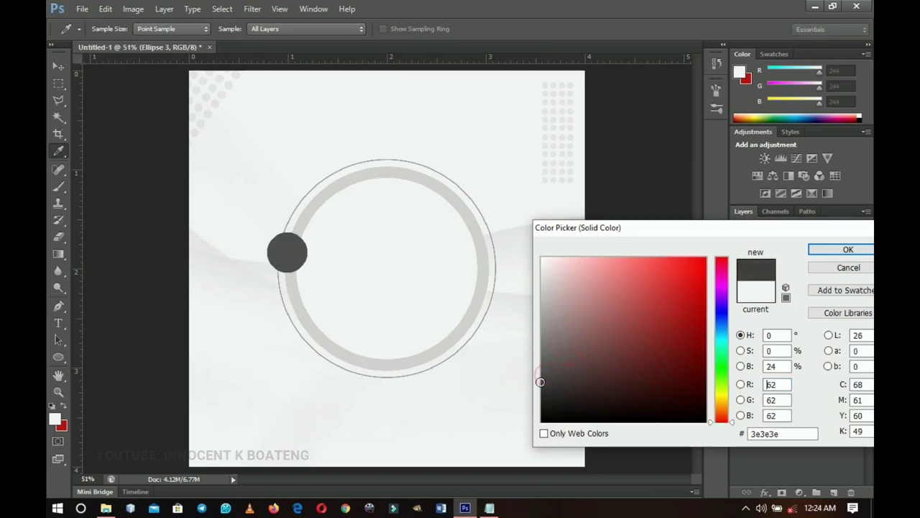
{"action": "left_click", "coordinate": [842, 250]}
{"action": "key", "text": "v"}
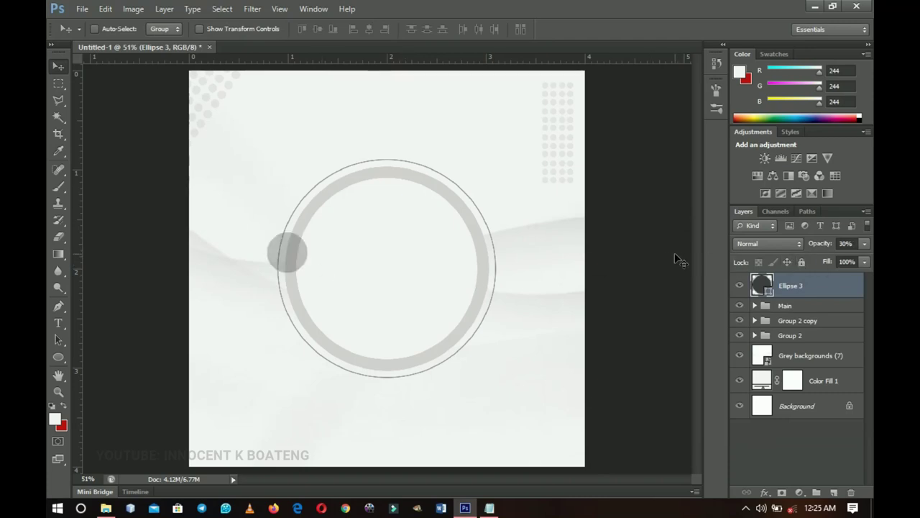
{"action": "key", "text": "4"}
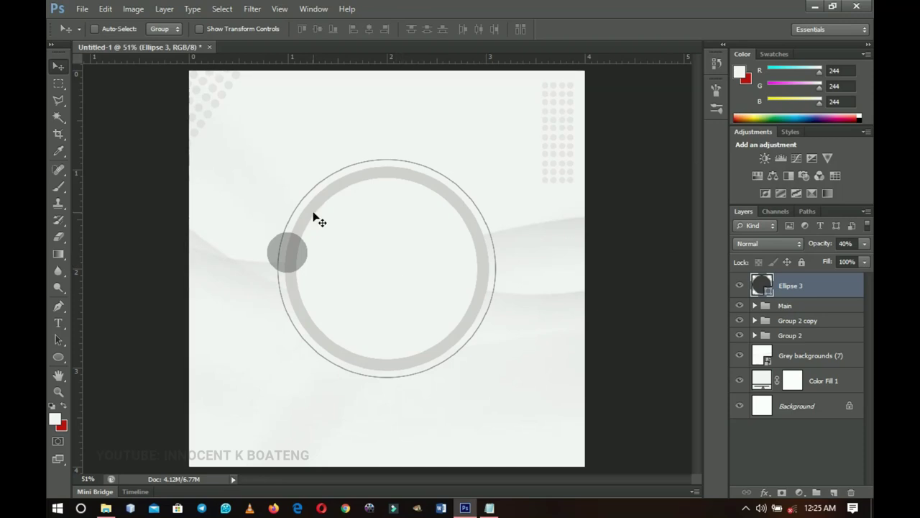
Step: Duplicate the small circle, move the copy to the ring's lower-right edge and shrink it to about 76% around its centre
{"action": "key", "text": "ctrl+j"}
{"action": "left_click_drag", "start_coordinate": [293, 261], "coordinate": [463, 344]}
{"action": "key", "text": "ctrl+t"}
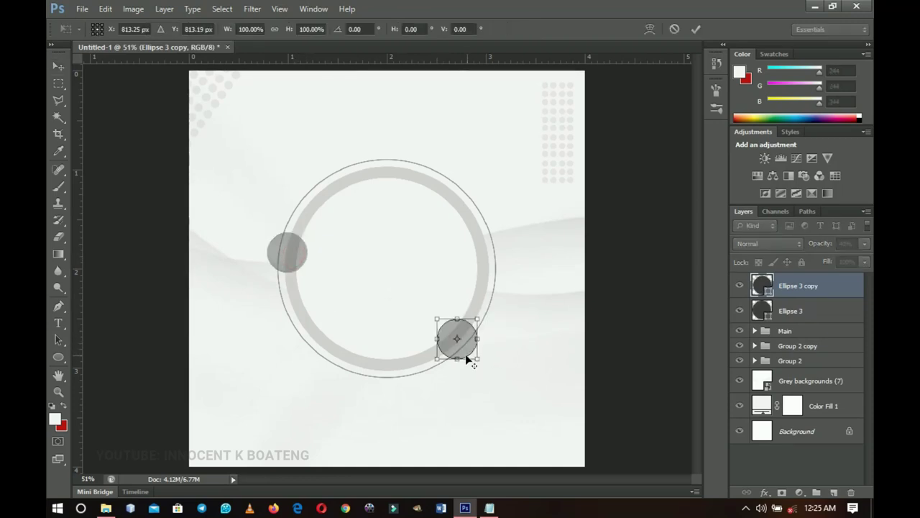
{"action": "left_click_drag", "start_coordinate": [476, 357], "coordinate": [469, 351]}
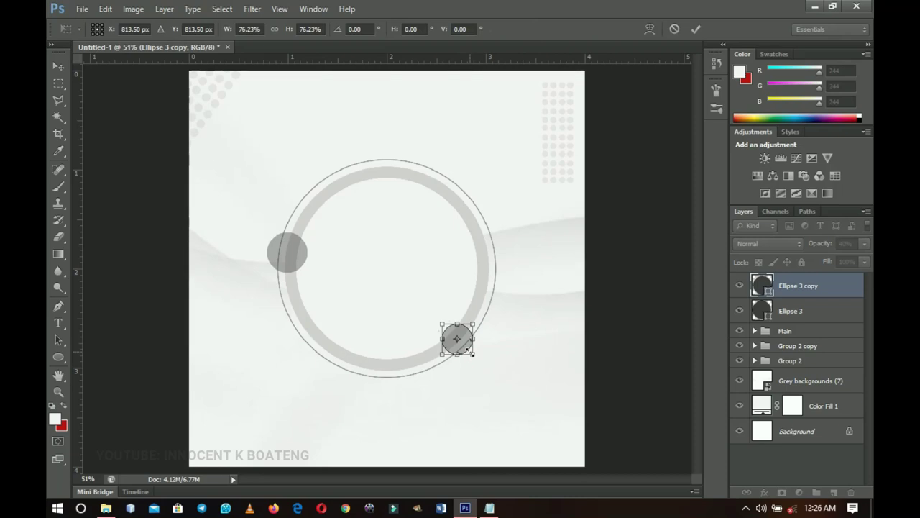
{"action": "key", "text": "Return"}
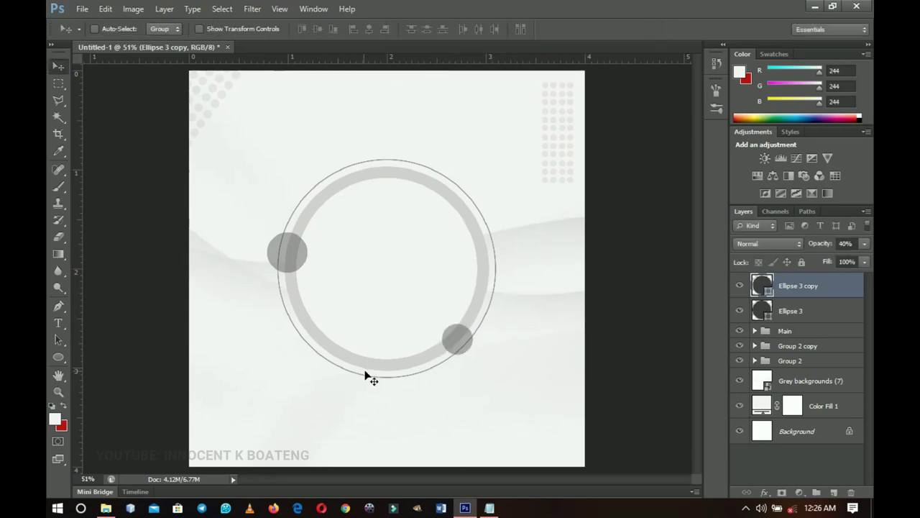
Step: Draw a solid heart custom shape about 105 × 121 px over the right edge of the grey ring
{"action": "left_click", "coordinate": [60, 357]}
{"action": "right_click", "coordinate": [62, 358]}
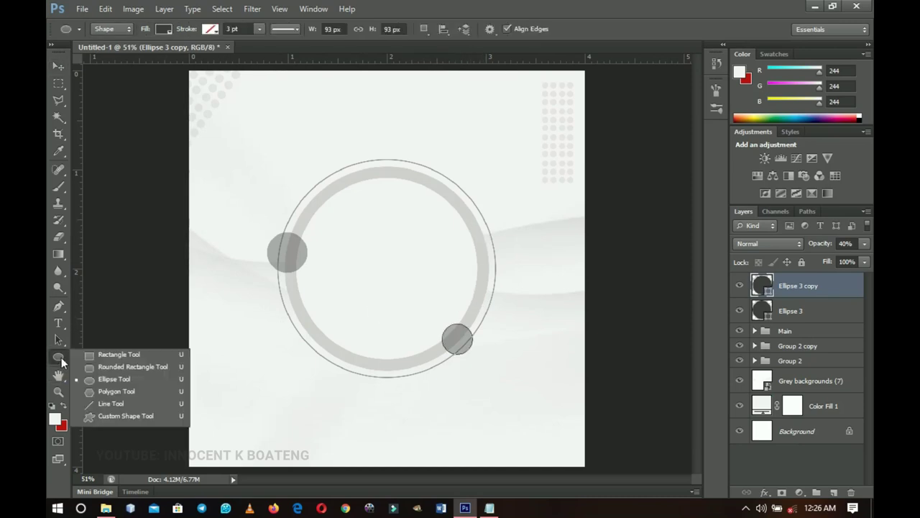
{"action": "left_click", "coordinate": [110, 419]}
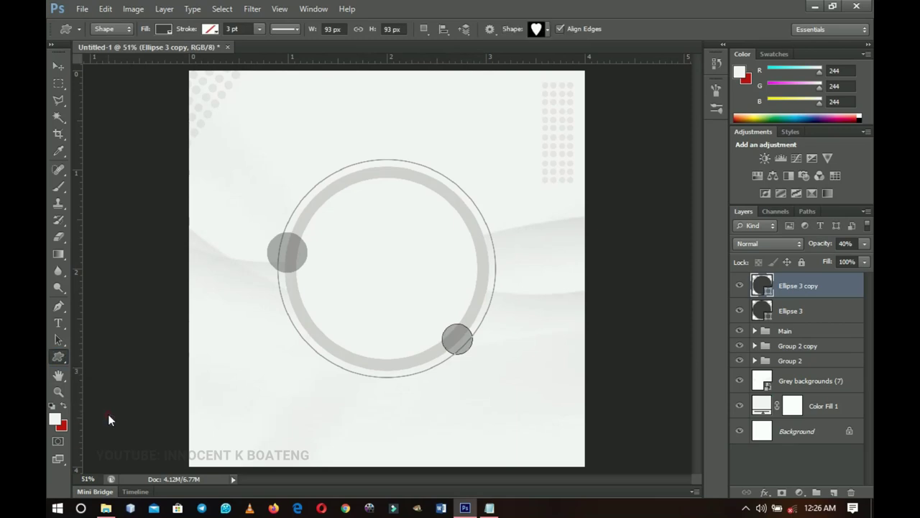
{"action": "left_click", "coordinate": [544, 30]}
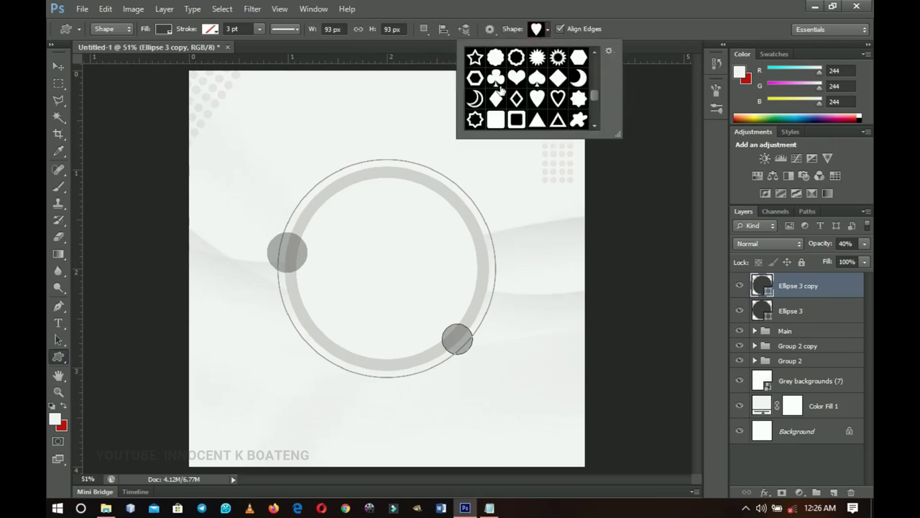
{"action": "left_click", "coordinate": [537, 100]}
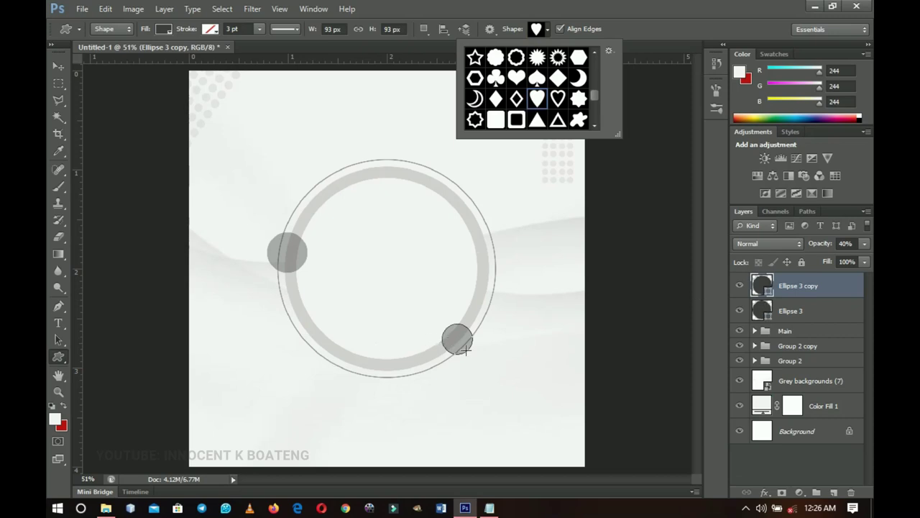
{"action": "left_click", "coordinate": [833, 495]}
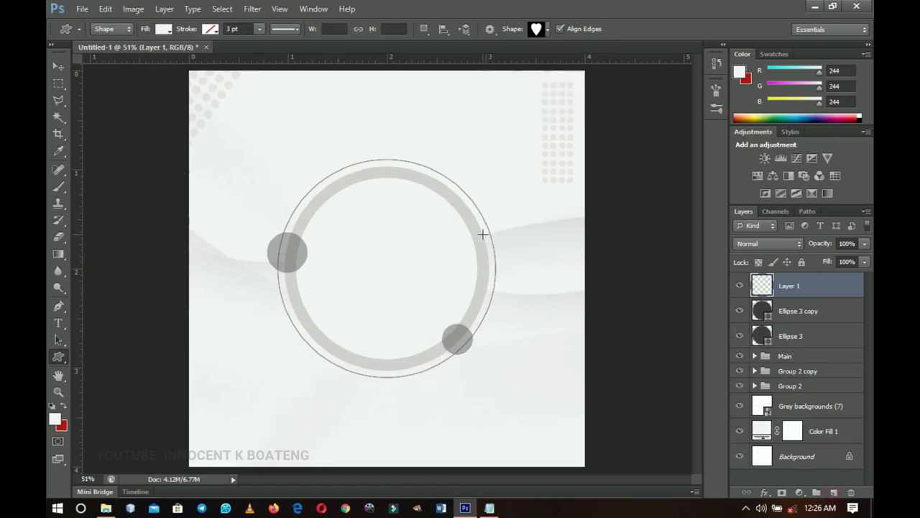
{"action": "left_click_drag", "start_coordinate": [469, 240], "coordinate": [501, 280]}
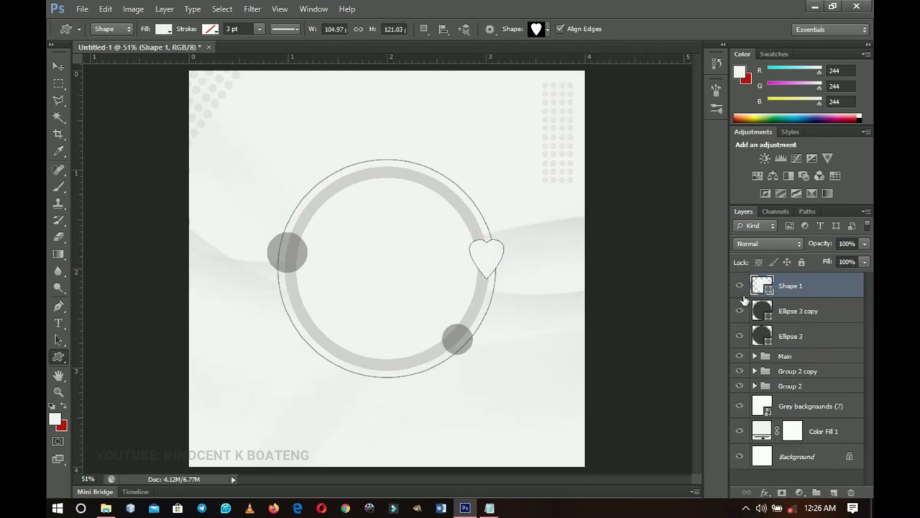
Step: Fill the heart with the small circles' dark grey #3e3e3e and set its layer opacity to 30%
{"action": "double_click", "coordinate": [768, 316]}
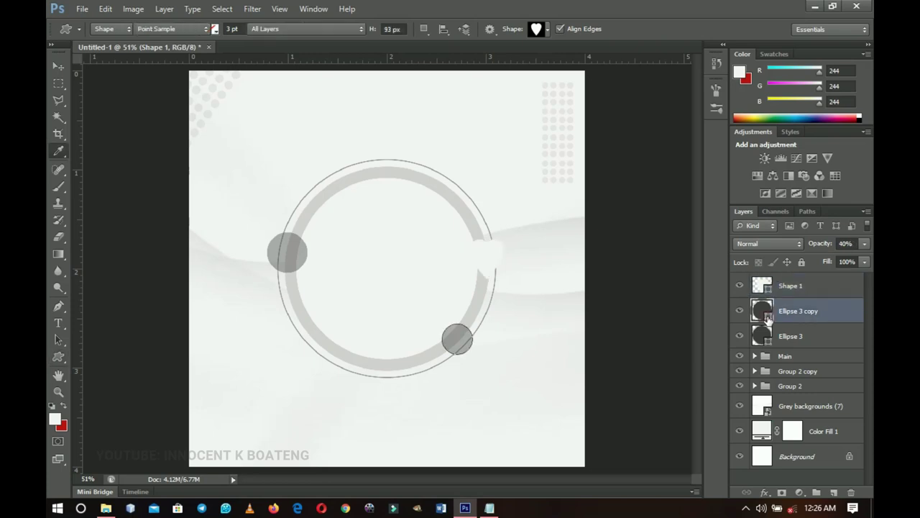
{"action": "left_click", "coordinate": [795, 437]}
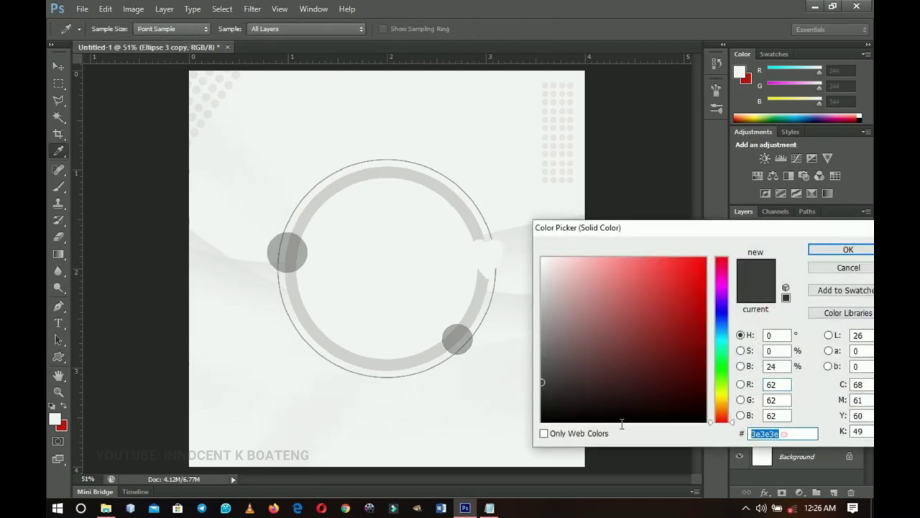
{"action": "left_click", "coordinate": [829, 249]}
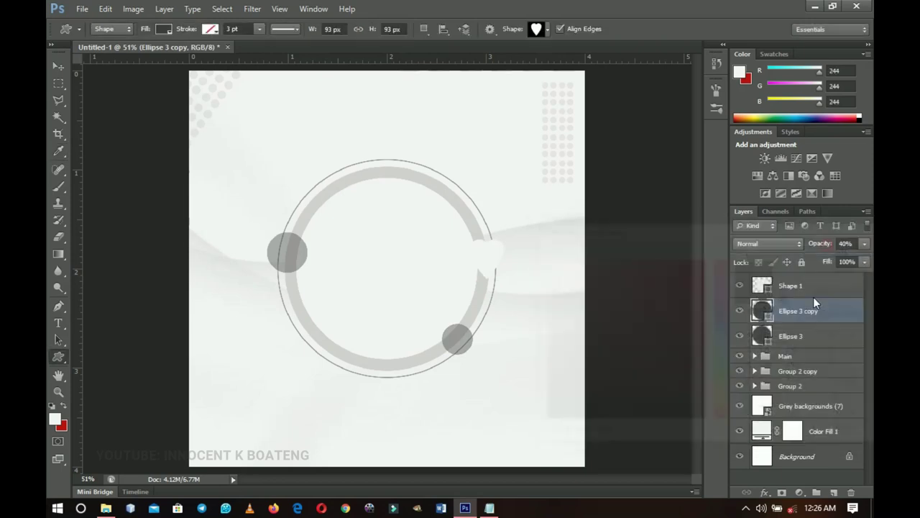
{"action": "double_click", "coordinate": [768, 290]}
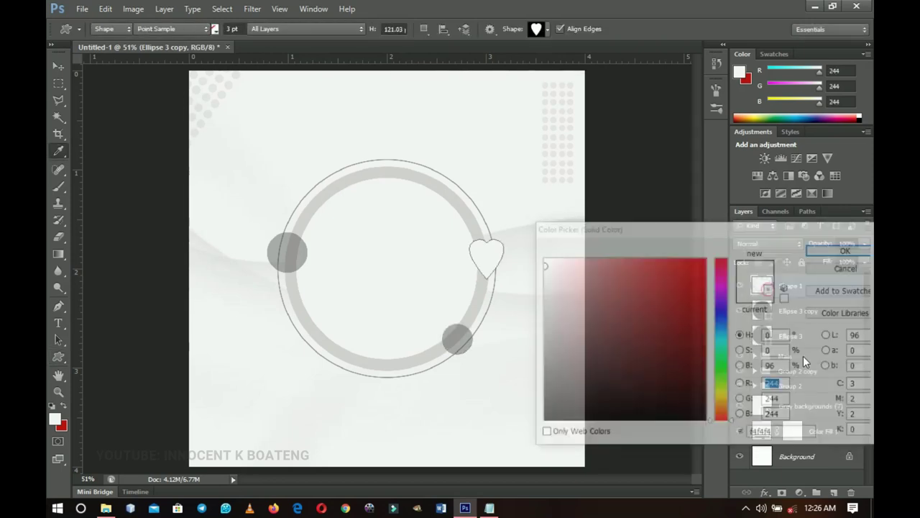
{"action": "left_click", "coordinate": [781, 433]}
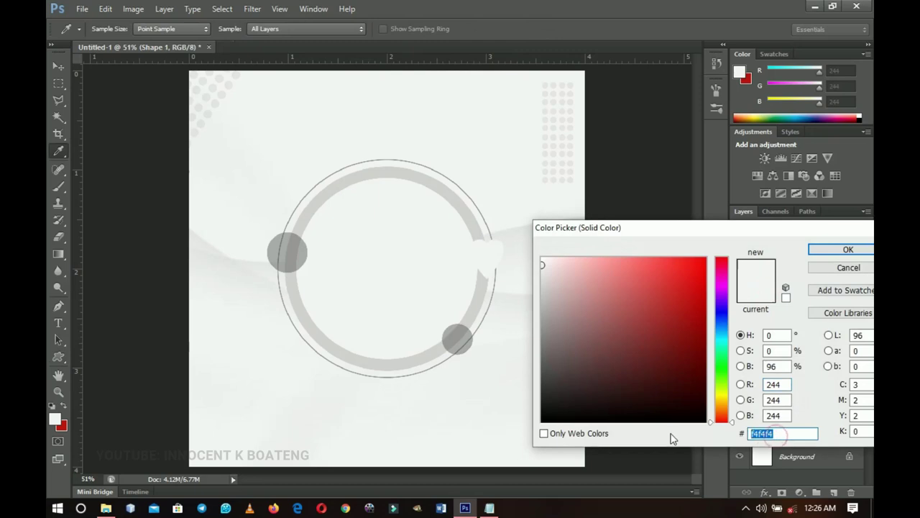
{"action": "type", "text": "3a3a3a"}
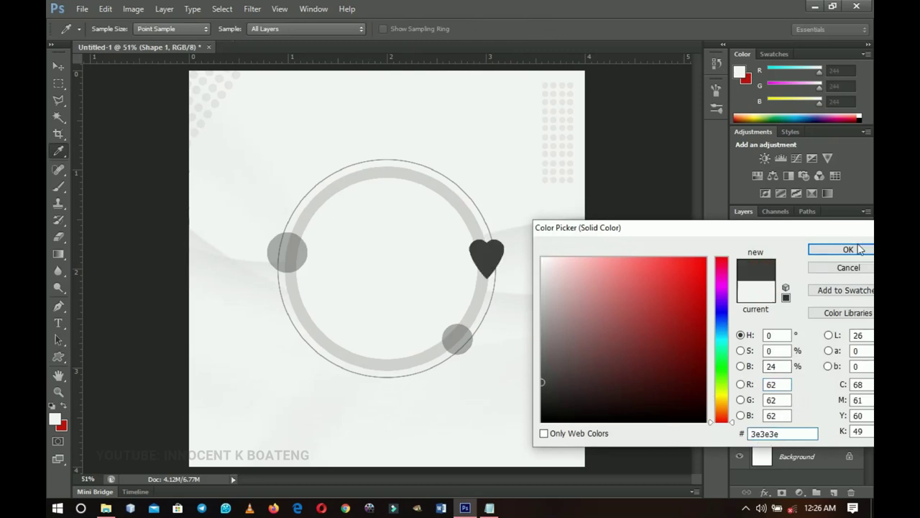
{"action": "left_click", "coordinate": [848, 249]}
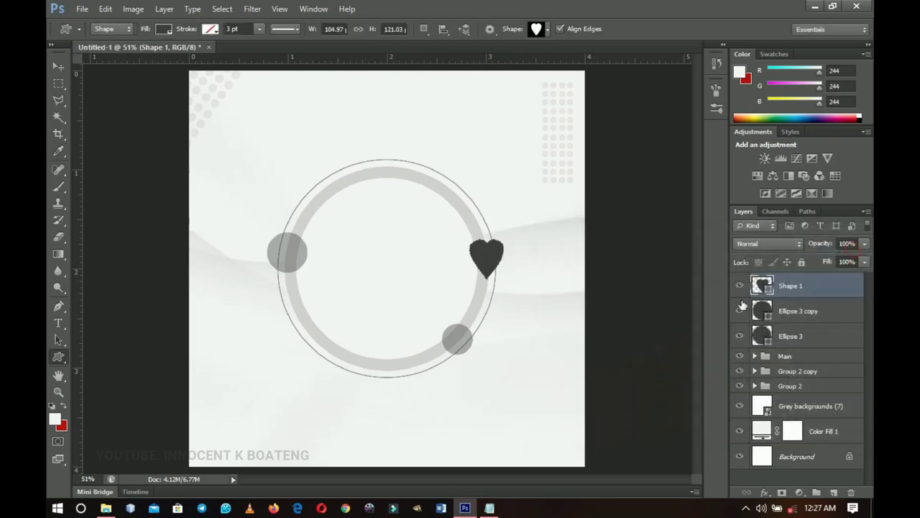
{"action": "key", "text": "3"}
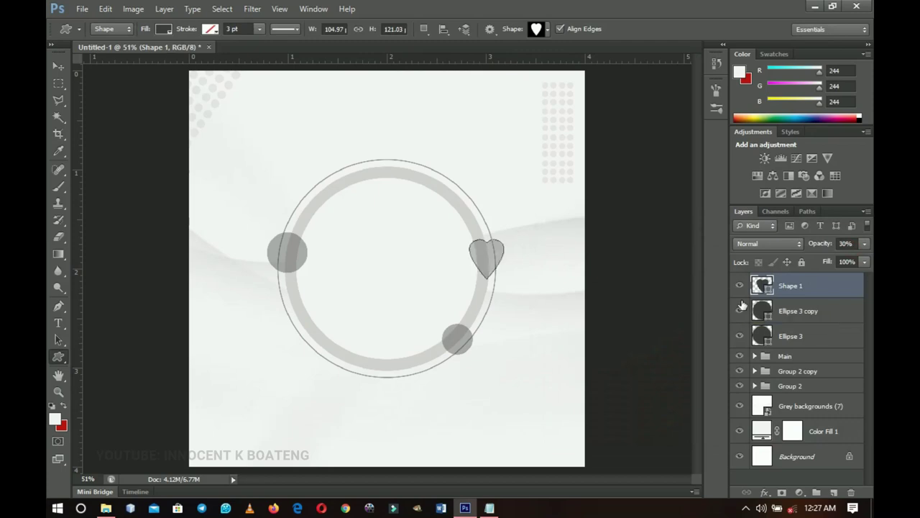
{"action": "key", "text": "v"}
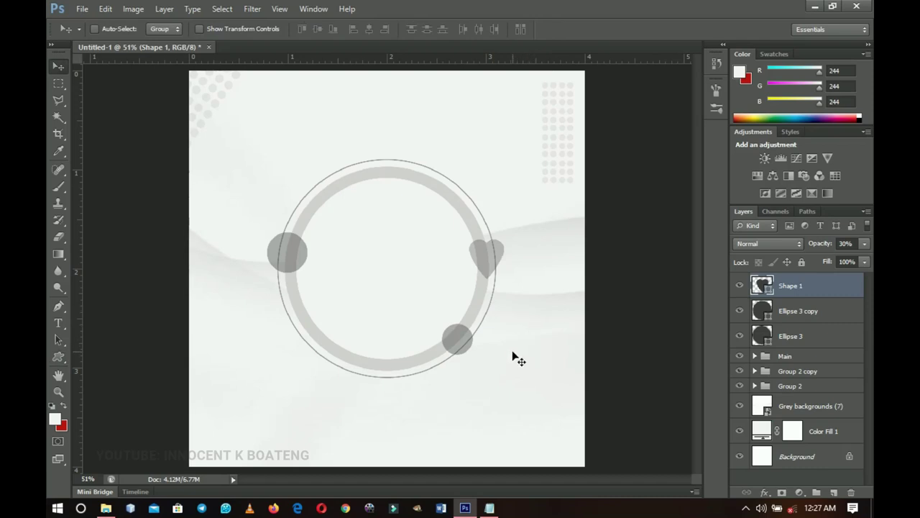
Step: Place the photo wpid-yv-m-02 from the Mothers day 2020 folder above the inner circle in the Main group and clip it to that circle
{"action": "left_click", "coordinate": [755, 357]}
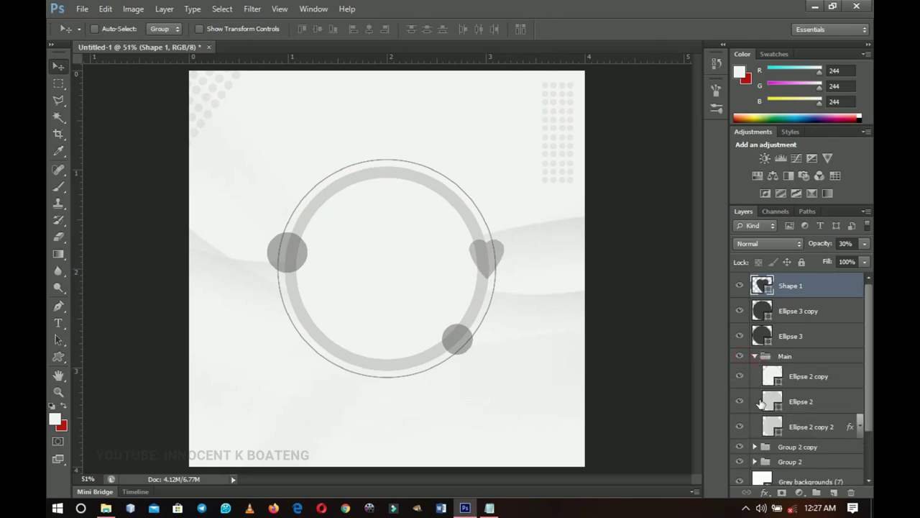
{"action": "left_click", "coordinate": [762, 376]}
{"action": "left_click", "coordinate": [740, 377]}
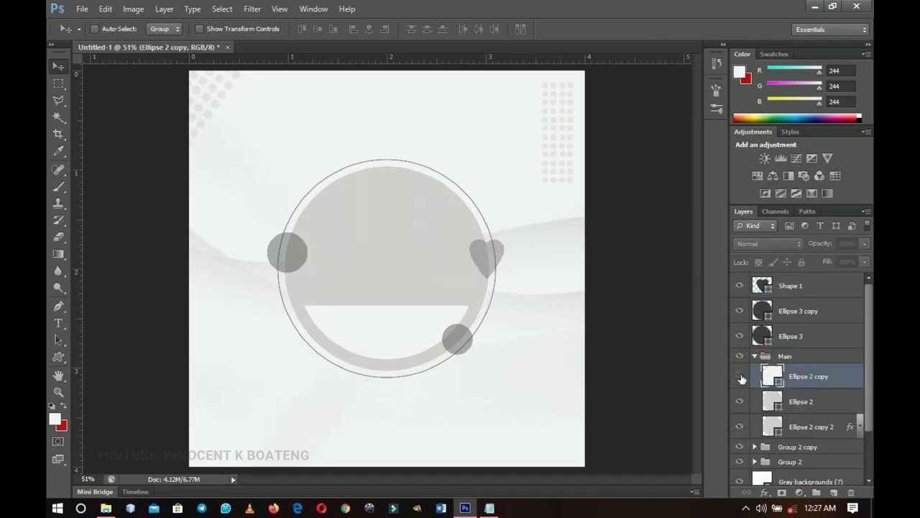
{"action": "left_click", "coordinate": [740, 377]}
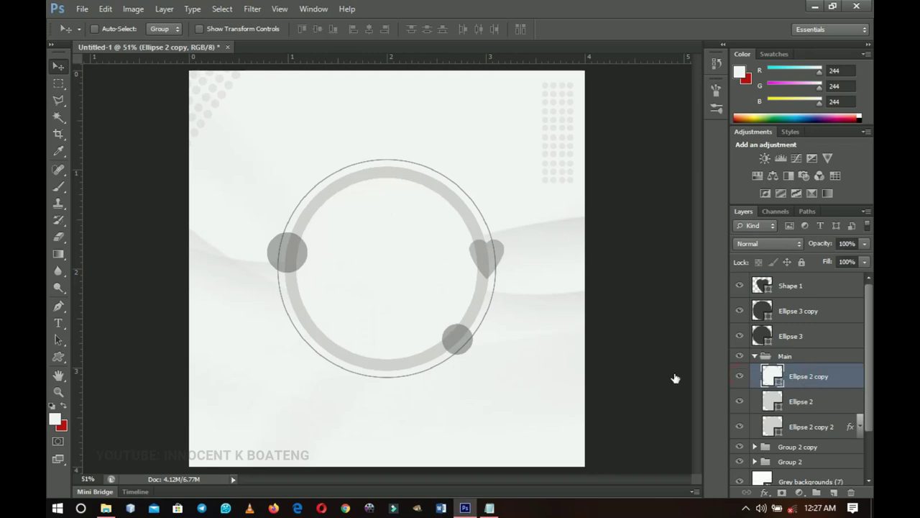
{"action": "left_click", "coordinate": [108, 509]}
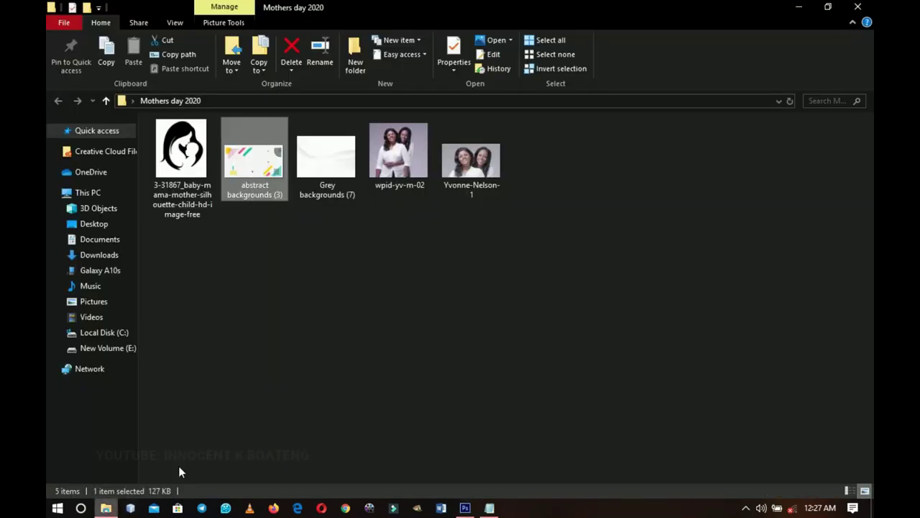
{"action": "left_click_drag", "start_coordinate": [402, 159], "coordinate": [400, 302]}
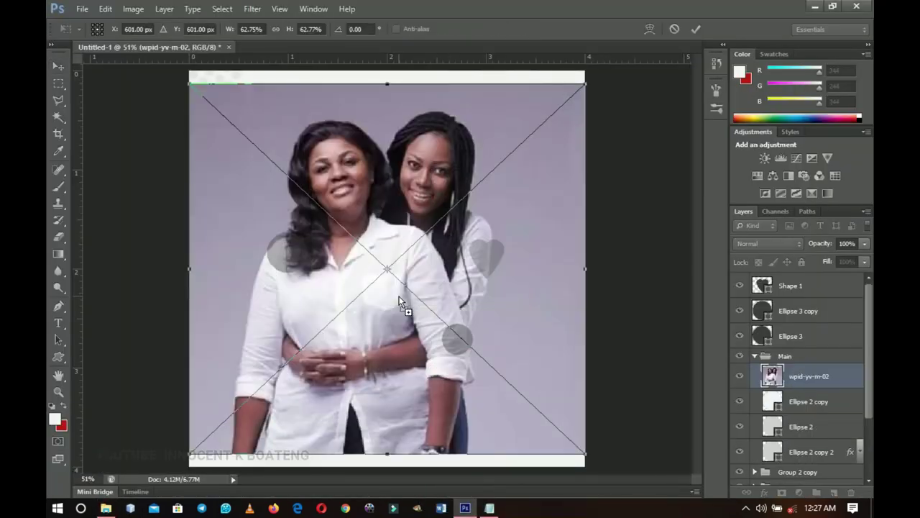
{"action": "key", "text": "Return"}
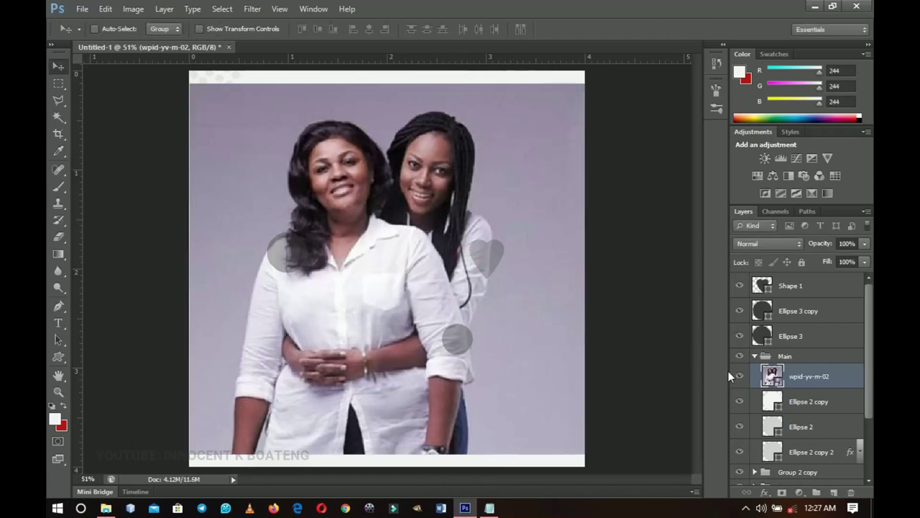
{"action": "right_click", "coordinate": [817, 382]}
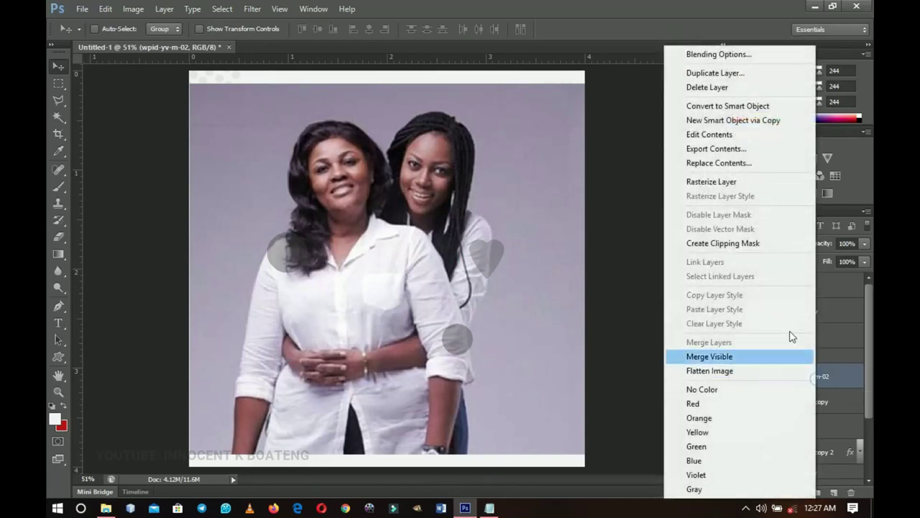
{"action": "left_click", "coordinate": [736, 244]}
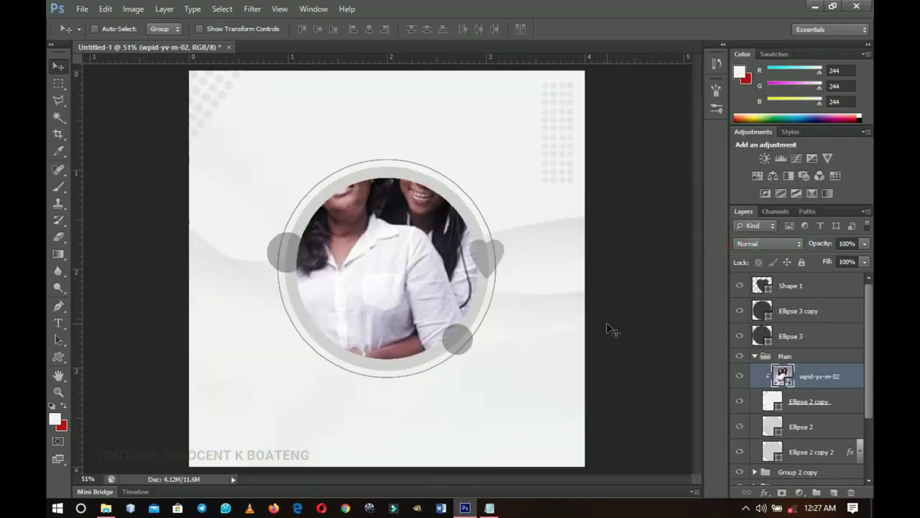
Step: Scale down the clipped photo and position it so both women fit inside the central circle
{"action": "key", "text": "ctrl+t"}
{"action": "left_click_drag", "start_coordinate": [585, 454], "coordinate": [503, 376]}
{"action": "left_click_drag", "start_coordinate": [478, 302], "coordinate": [487, 319]}
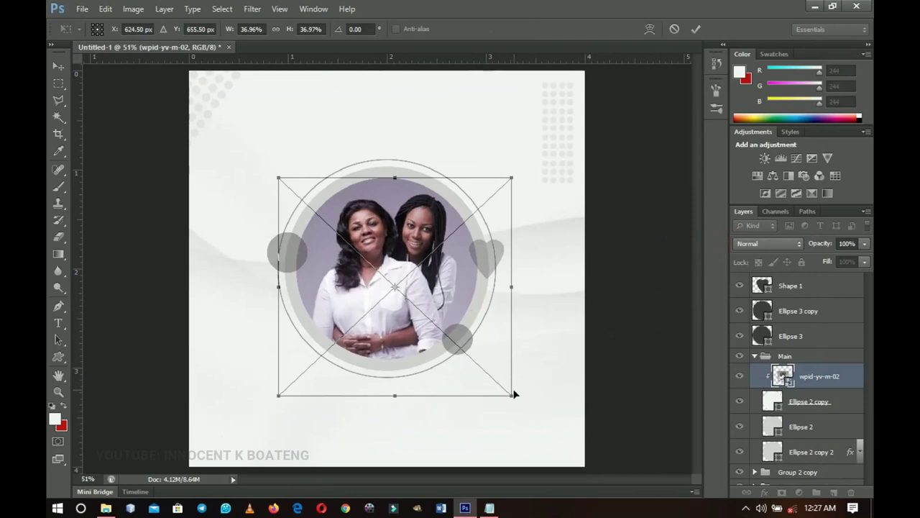
{"action": "left_click_drag", "start_coordinate": [513, 397], "coordinate": [510, 387]}
{"action": "key", "text": "Return"}
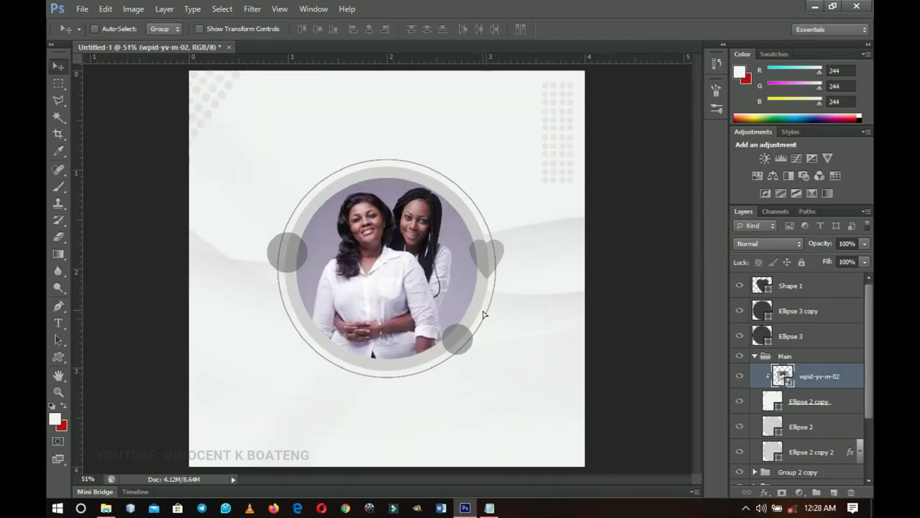
Step: Rasterize the clipped photo layer and open the Levels adjustment for it
{"action": "right_click", "coordinate": [805, 377]}
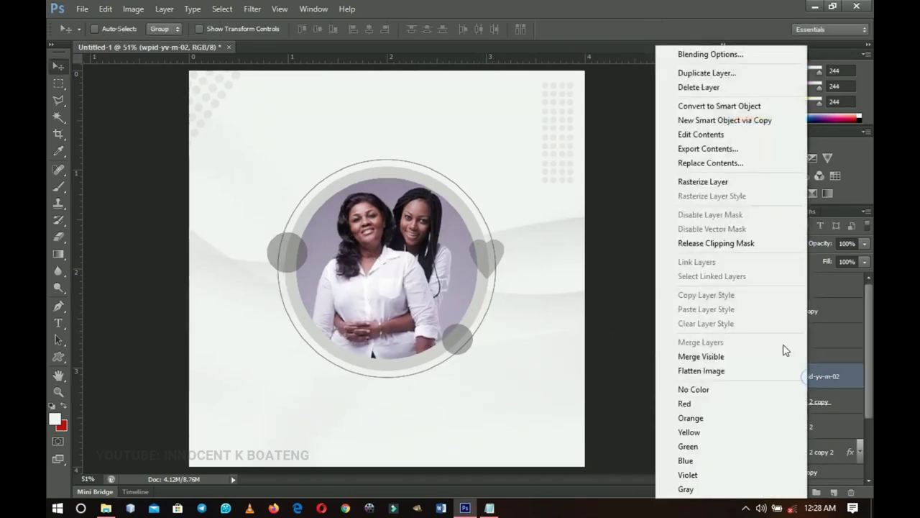
{"action": "left_click", "coordinate": [680, 184]}
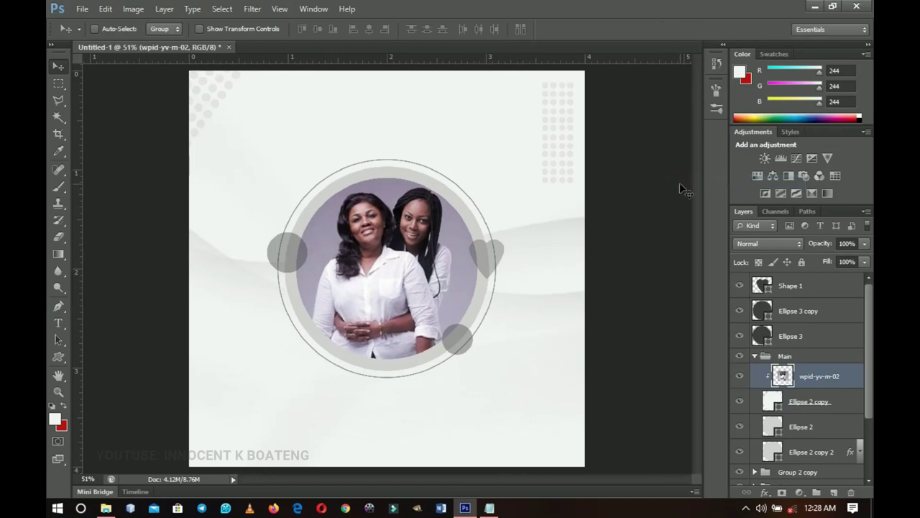
{"action": "key", "text": "ctrl+l"}
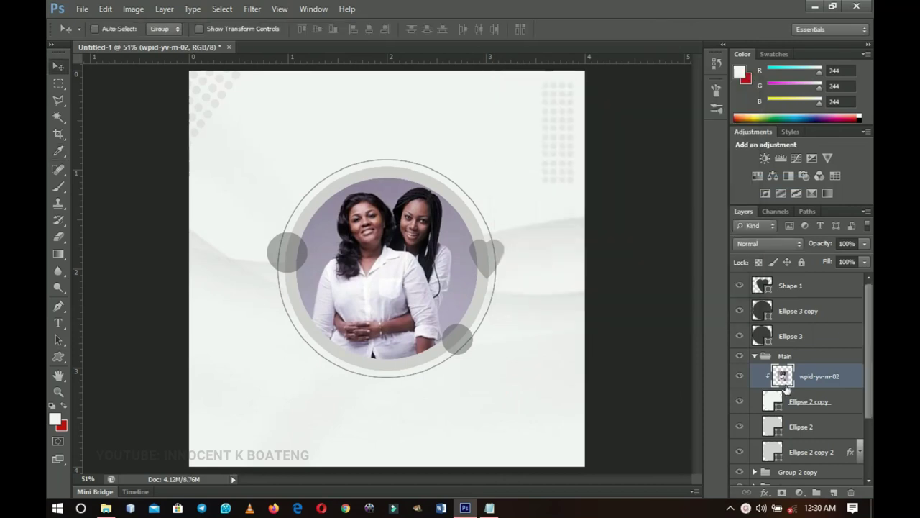
Step: Collapse the Main group and start a new text layer in Aston Script above Shape 1, placed over the photo circle
{"action": "left_click", "coordinate": [754, 357]}
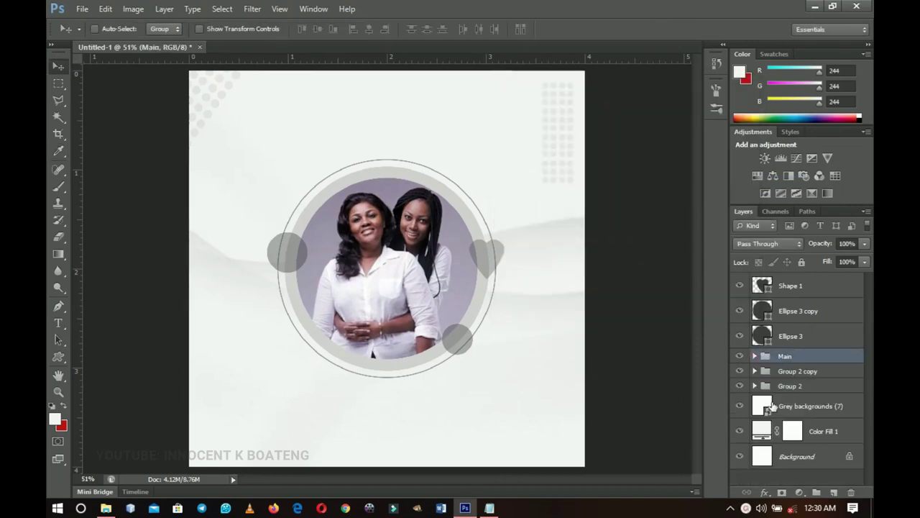
{"action": "left_click", "coordinate": [814, 293]}
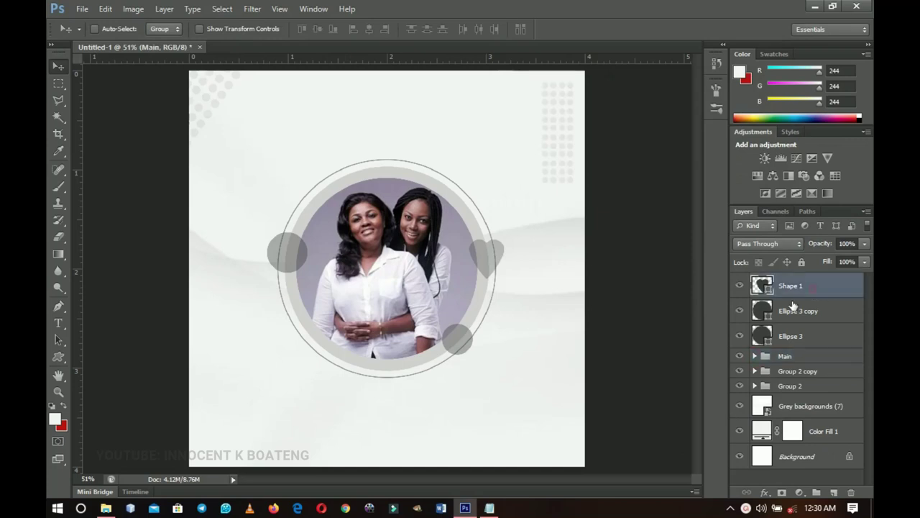
{"action": "left_click", "coordinate": [489, 508]}
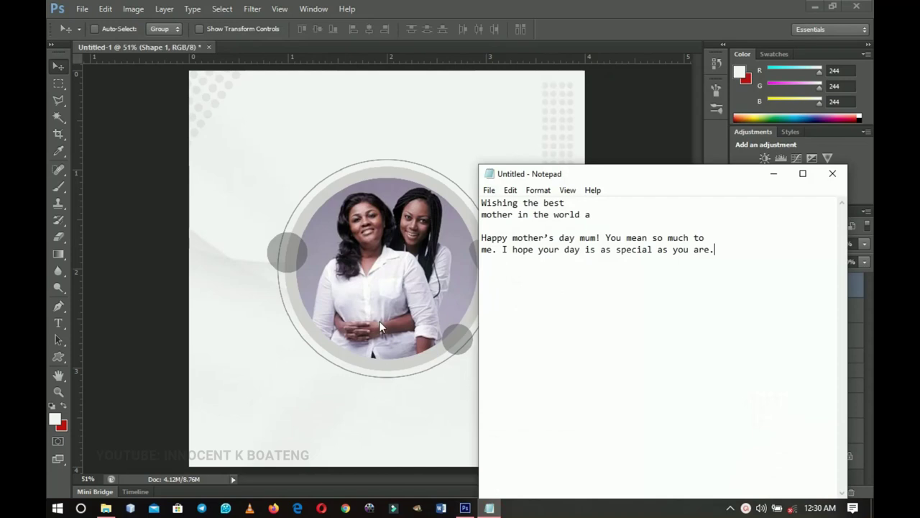
{"action": "left_click", "coordinate": [379, 321]}
{"action": "left_click", "coordinate": [59, 325]}
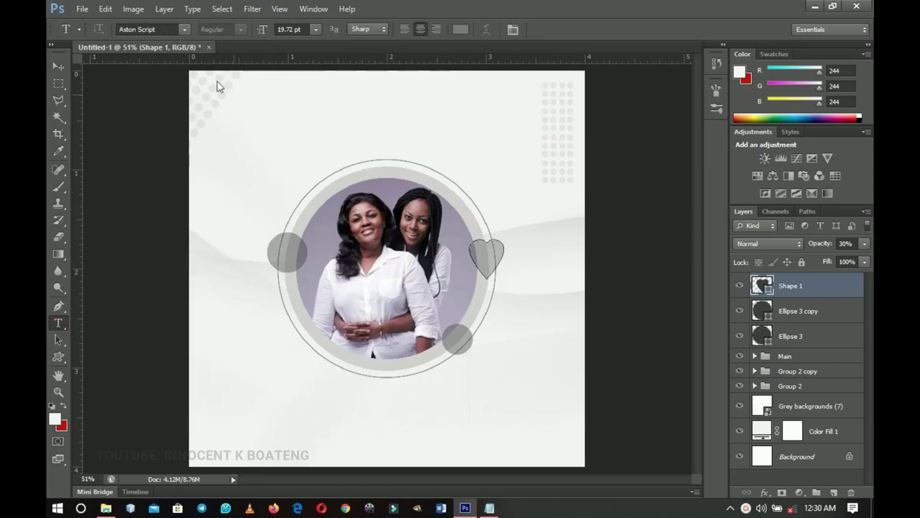
{"action": "left_click", "coordinate": [351, 113]}
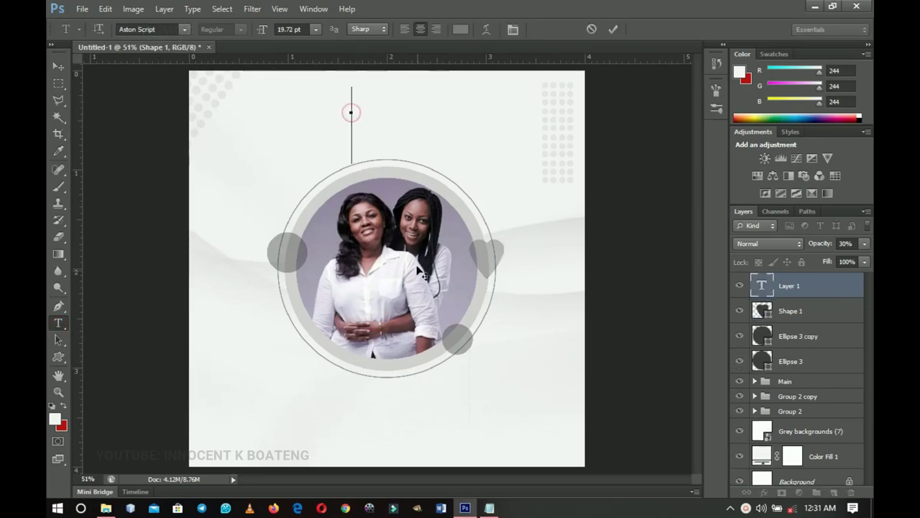
Step: Copy "Wishing the best mother in the world a" from Notepad and paste it into the new text layer
{"action": "left_click", "coordinate": [489, 508]}
{"action": "left_click_drag", "start_coordinate": [591, 214], "coordinate": [469, 204]}
{"action": "key", "text": "ctrl+c"}
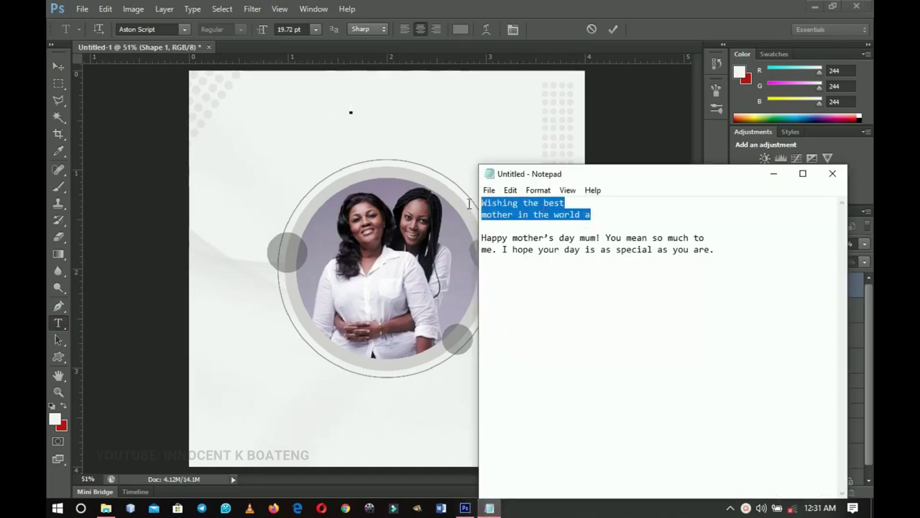
{"action": "left_click", "coordinate": [774, 177]}
{"action": "key", "text": "ctrl+v"}
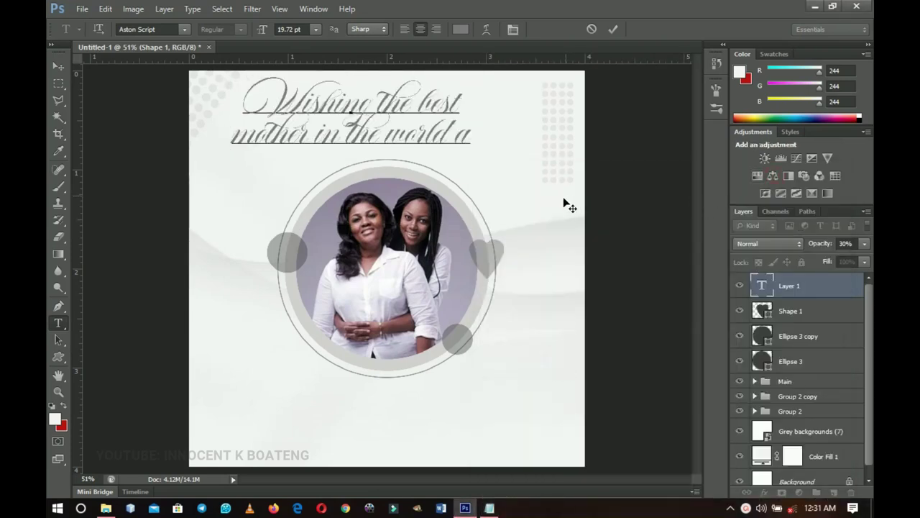
Step: Scale the "Wishing the best" text down to about 15 pt and centre it horizontally on the canvas above the photo circle
{"action": "key", "text": "ctrl+a"}
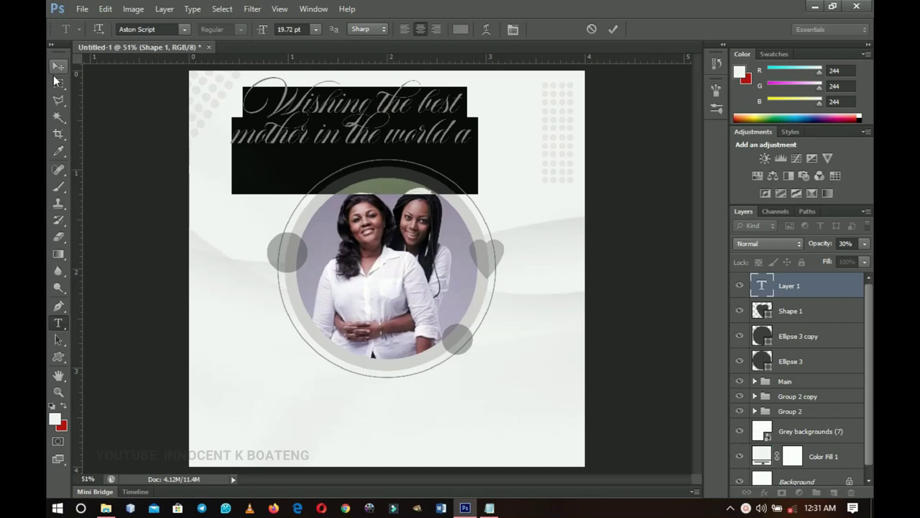
{"action": "left_click", "coordinate": [56, 76]}
{"action": "key", "text": "ctrl+t"}
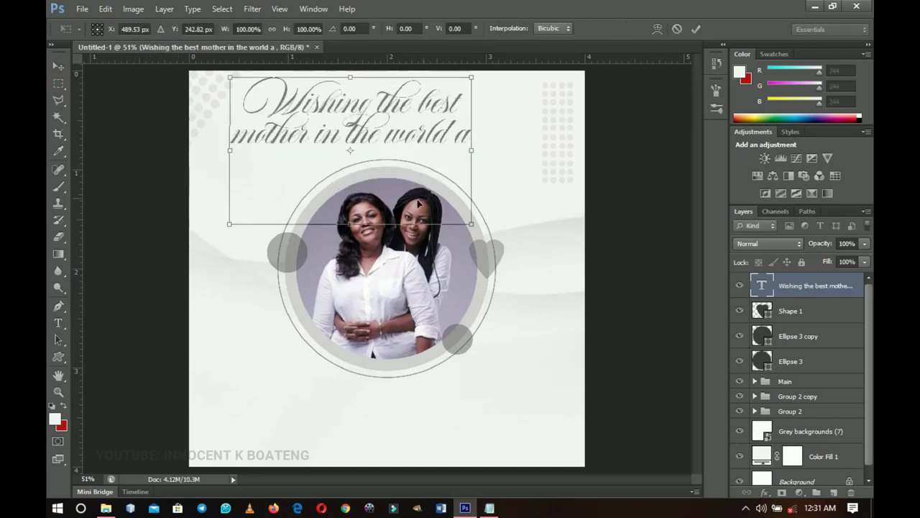
{"action": "left_click_drag", "start_coordinate": [471, 226], "coordinate": [443, 206]}
{"action": "key", "text": "Return"}
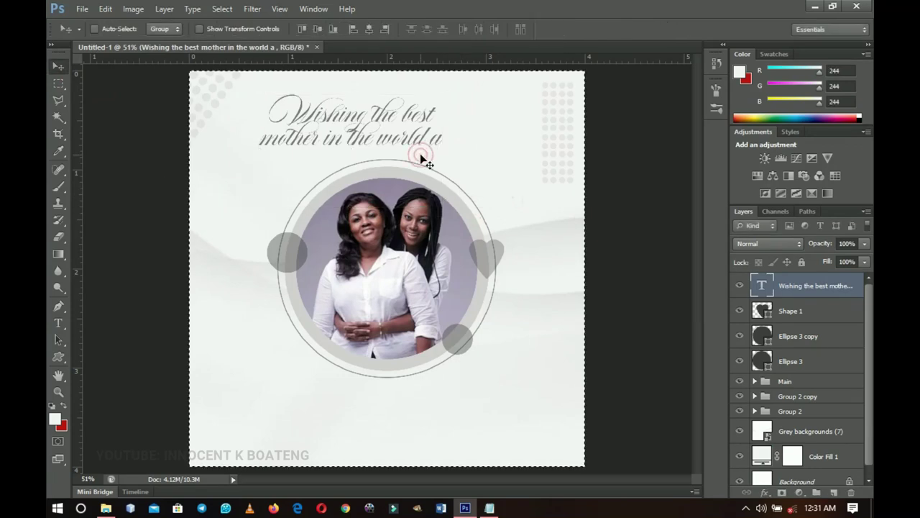
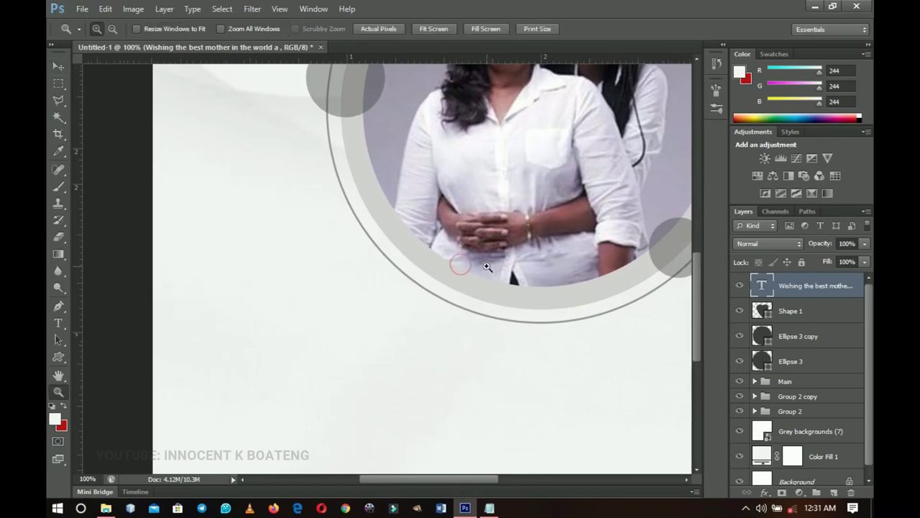
{"action": "left_click", "coordinate": [532, 273]}
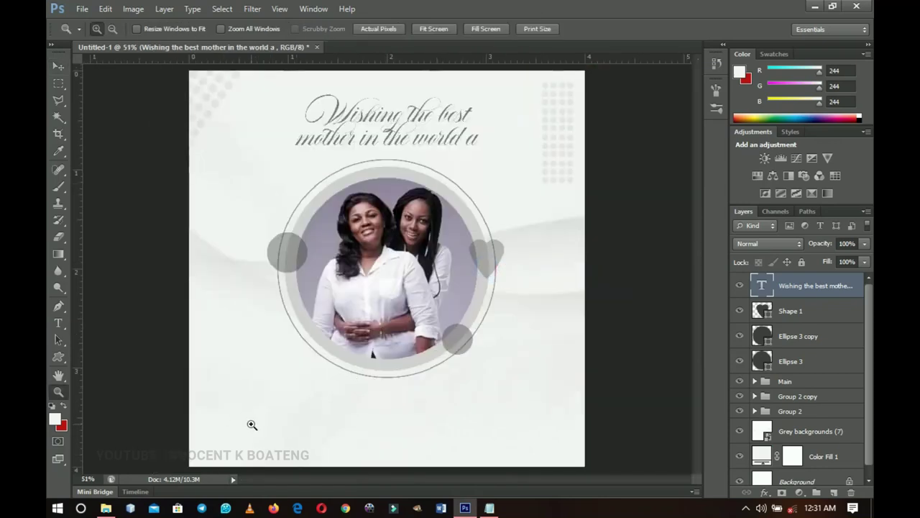
Step: Add the text HAPPY in Raleway at the lower-left edge of the photo circle
{"action": "left_click", "coordinate": [57, 327]}
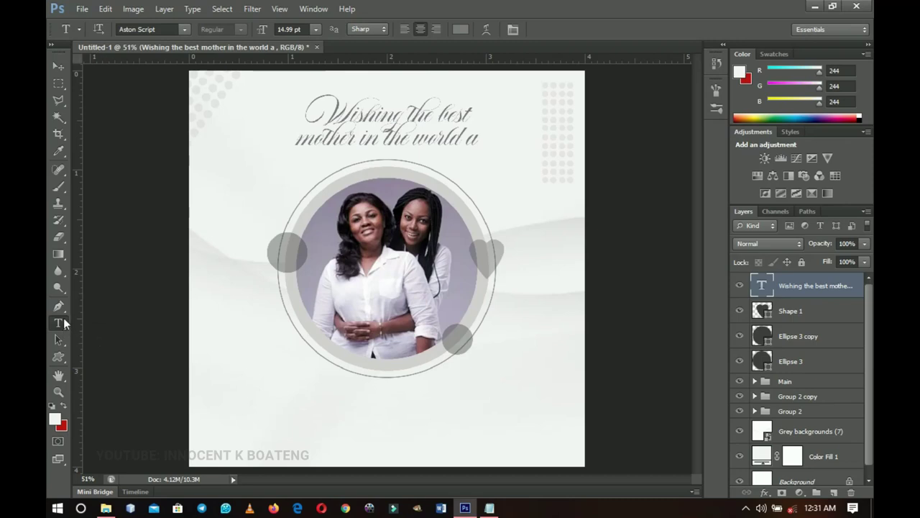
{"action": "left_click", "coordinate": [277, 375]}
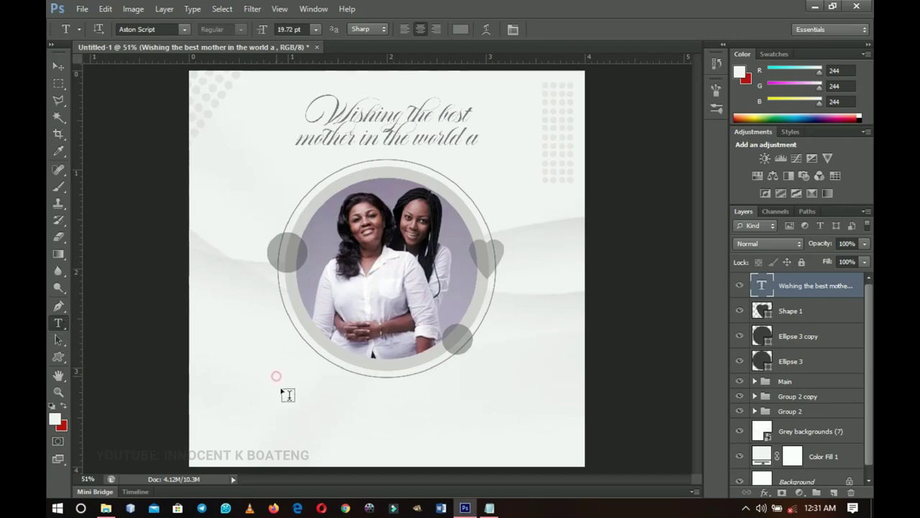
{"action": "left_click", "coordinate": [143, 30]}
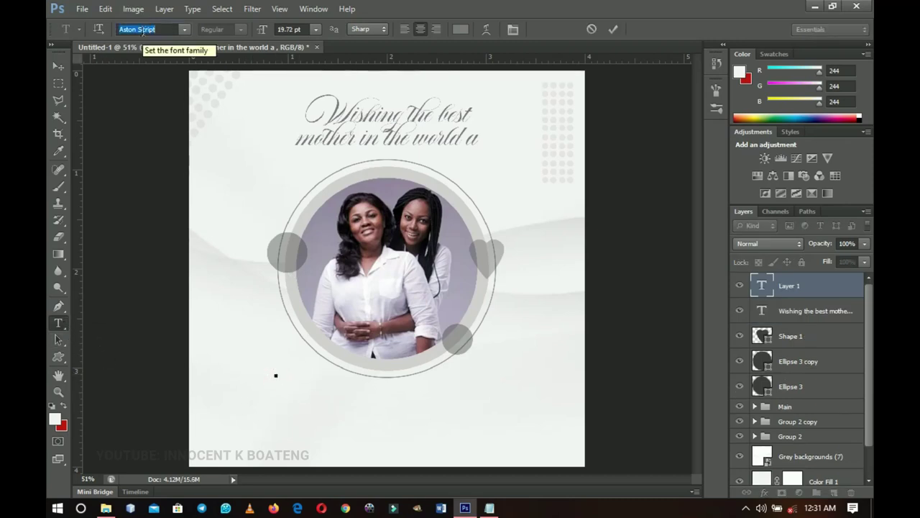
{"action": "type", "text": "Raleway"}
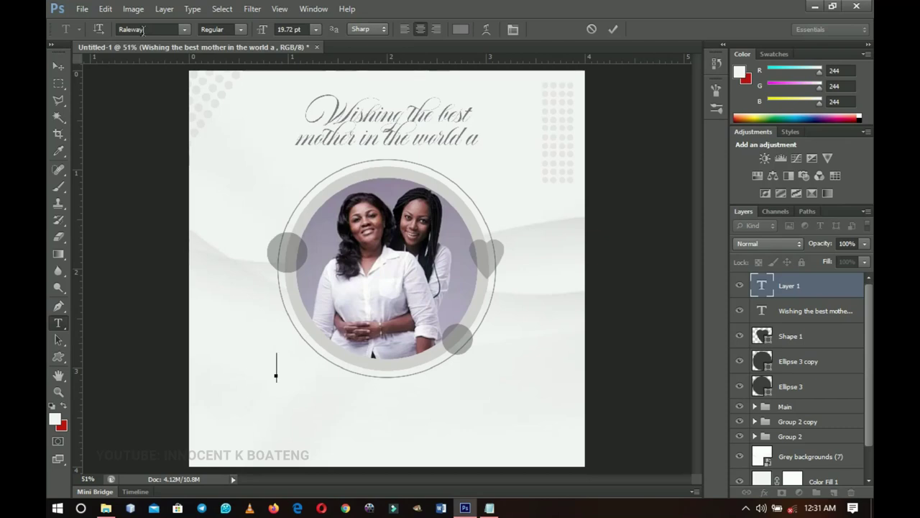
{"action": "type", "text": "HAPPY"}
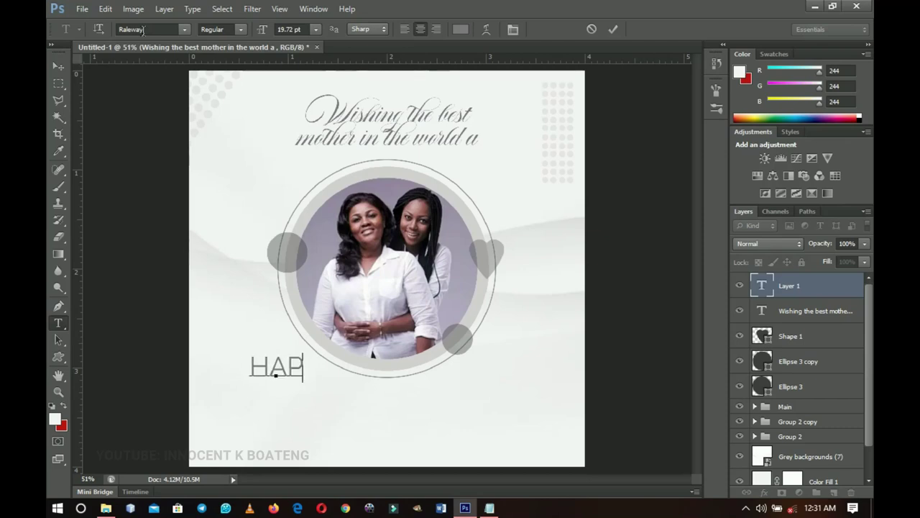
Step: Change the HAPPY text's font style to SemiBold
{"action": "key", "text": "ctrl+a"}
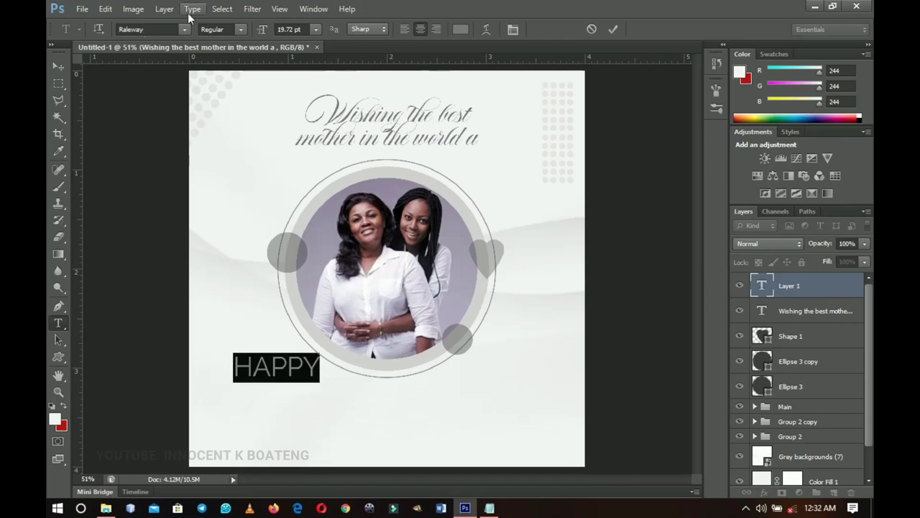
{"action": "left_click", "coordinate": [243, 33]}
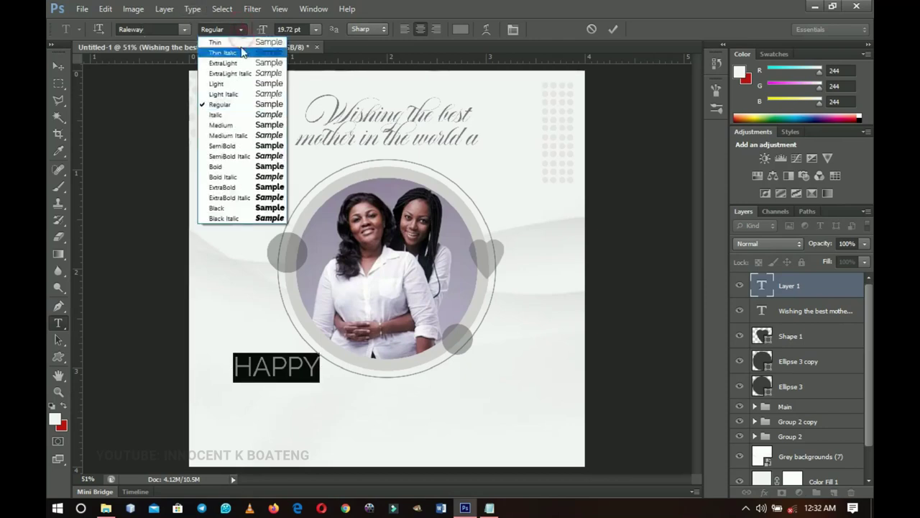
{"action": "left_click", "coordinate": [243, 127]}
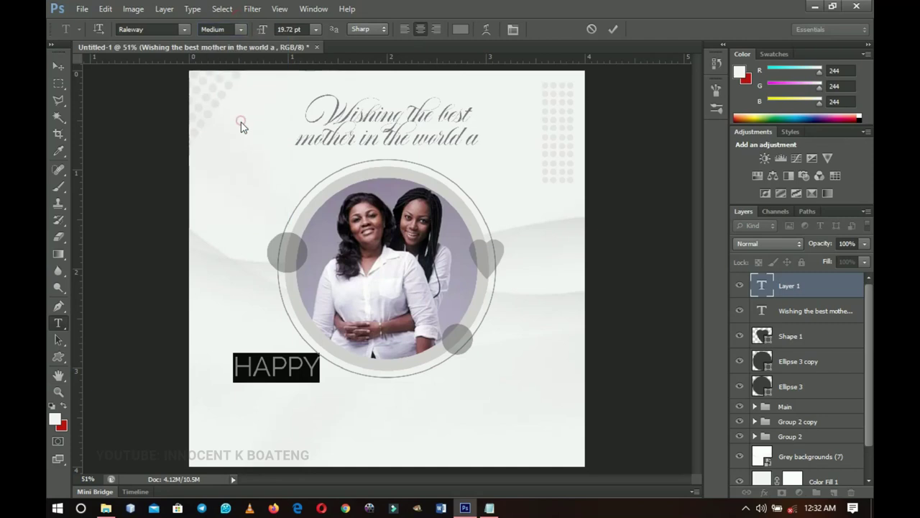
{"action": "left_click", "coordinate": [240, 33]}
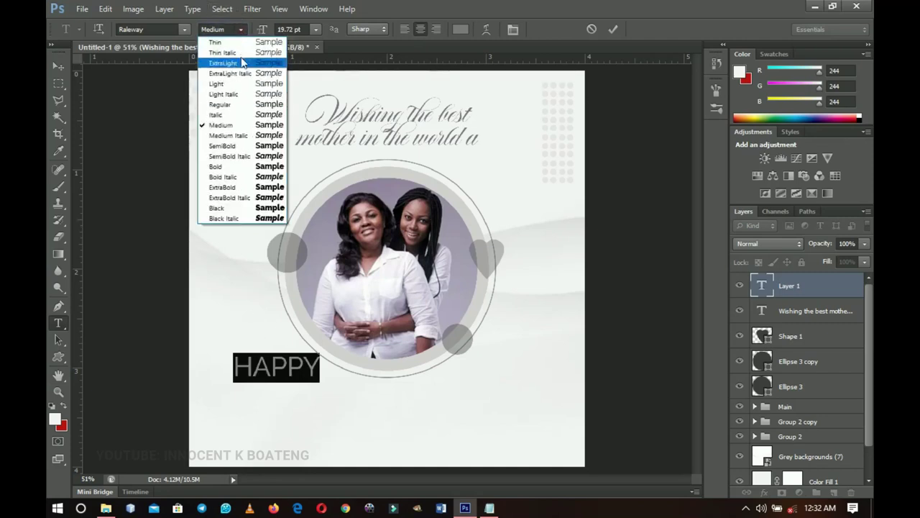
{"action": "left_click", "coordinate": [249, 146]}
{"action": "left_click", "coordinate": [280, 360]}
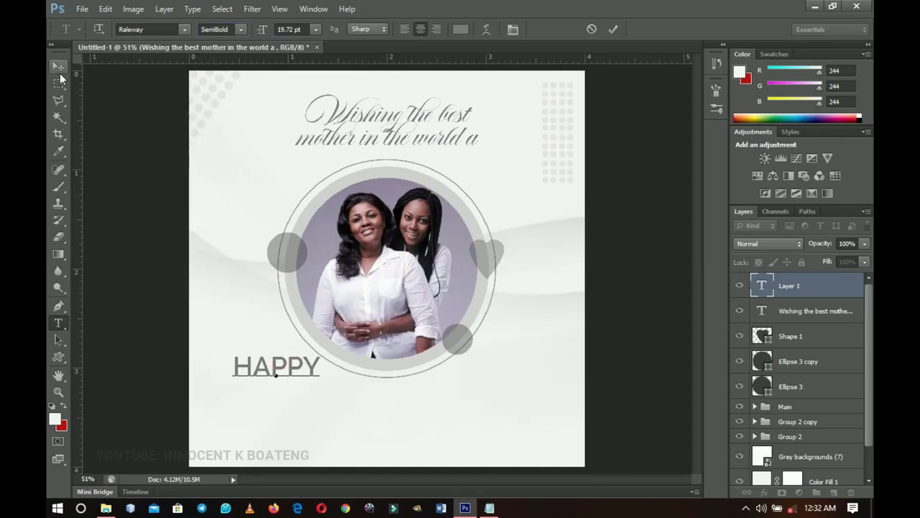
Step: Set the tracking of the HAPPY text to -60 and commit the text
{"action": "key", "text": "ctrl+a"}
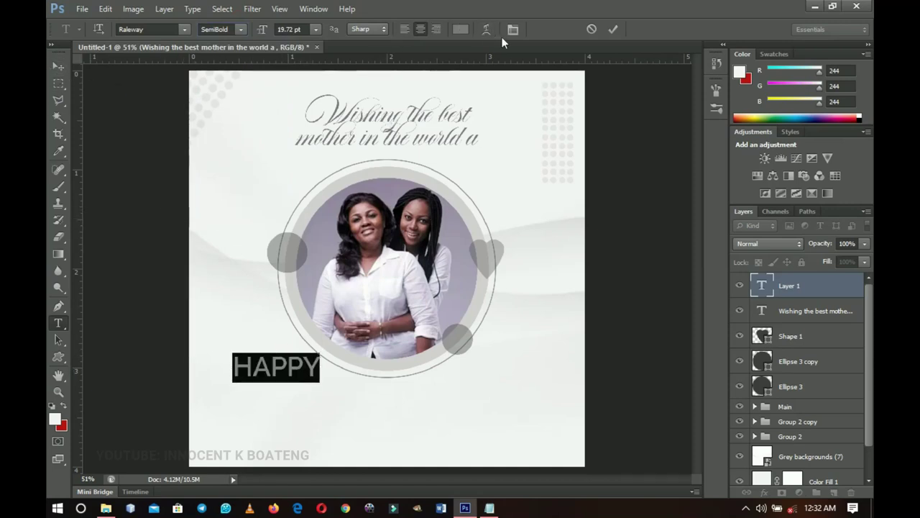
{"action": "left_click", "coordinate": [513, 29]}
{"action": "left_click", "coordinate": [523, 133]}
{"action": "type", "text": "-60"}
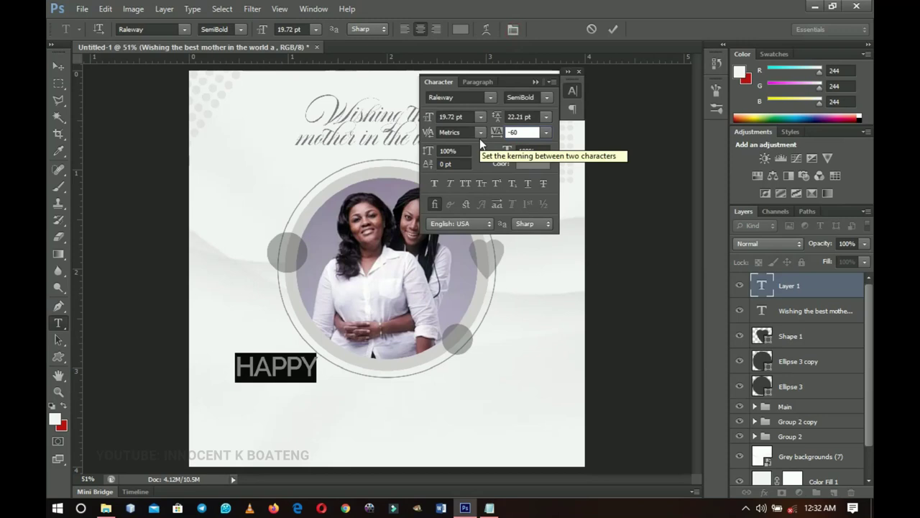
{"action": "left_click", "coordinate": [63, 68]}
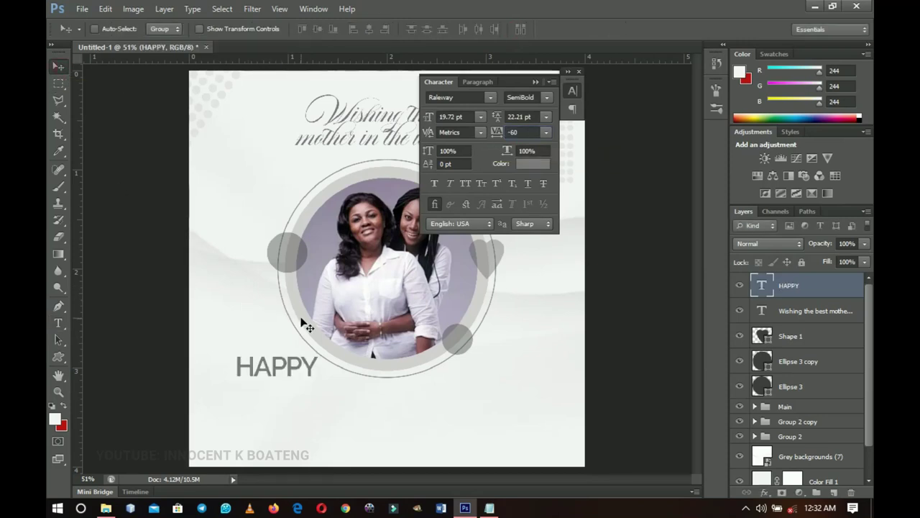
Step: Enlarge the HAPPY text proportionally from its centre to about 31.28 pt
{"action": "key", "text": "ctrl+t"}
{"action": "left_click_drag", "start_coordinate": [319, 353], "coordinate": [334, 372]}
{"action": "key", "text": "Return"}
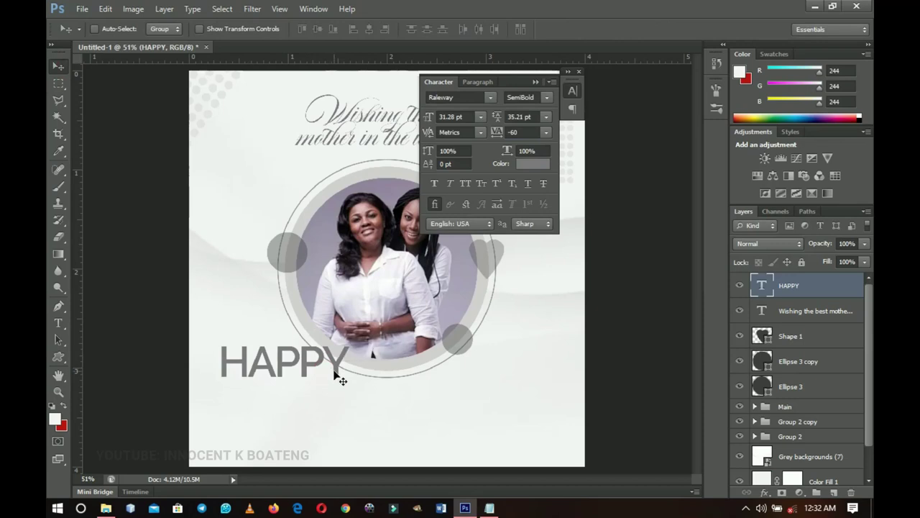
Step: Duplicate the HAPPY text directly below itself and change the copy's wording to MOTHER'S
{"action": "left_click_drag", "start_coordinate": [334, 372], "coordinate": [325, 404]}
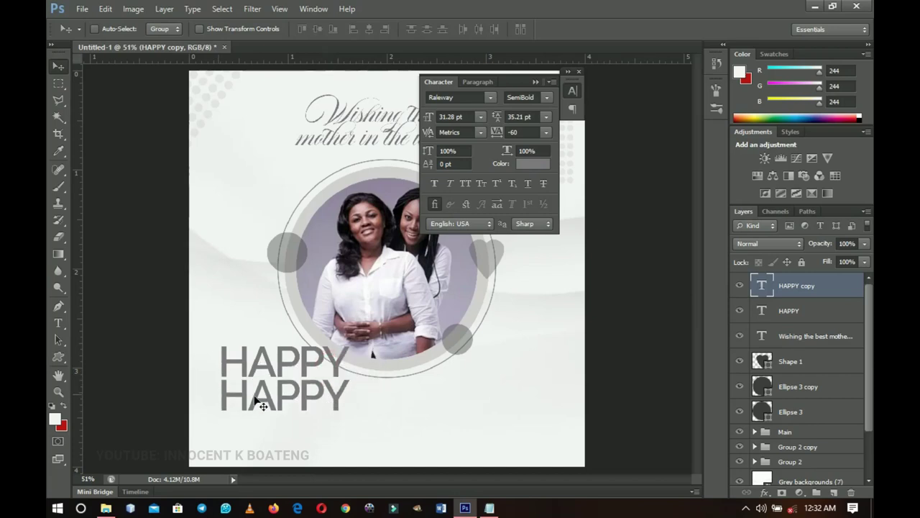
{"action": "left_click", "coordinate": [58, 323]}
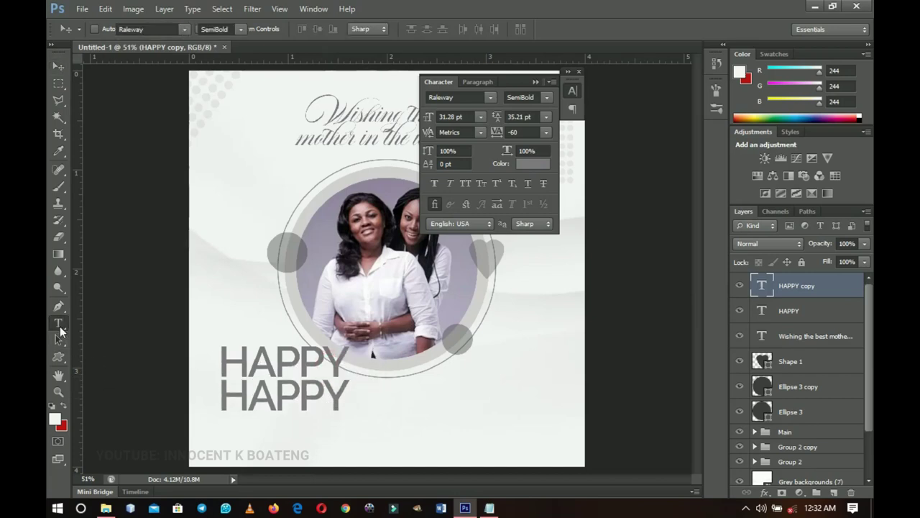
{"action": "double_click", "coordinate": [311, 392]}
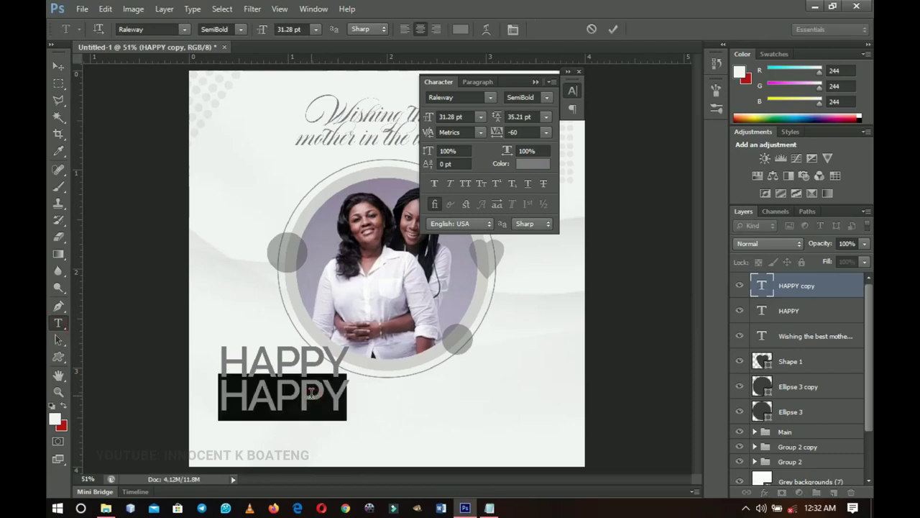
{"action": "type", "text": "MOTHER'S"}
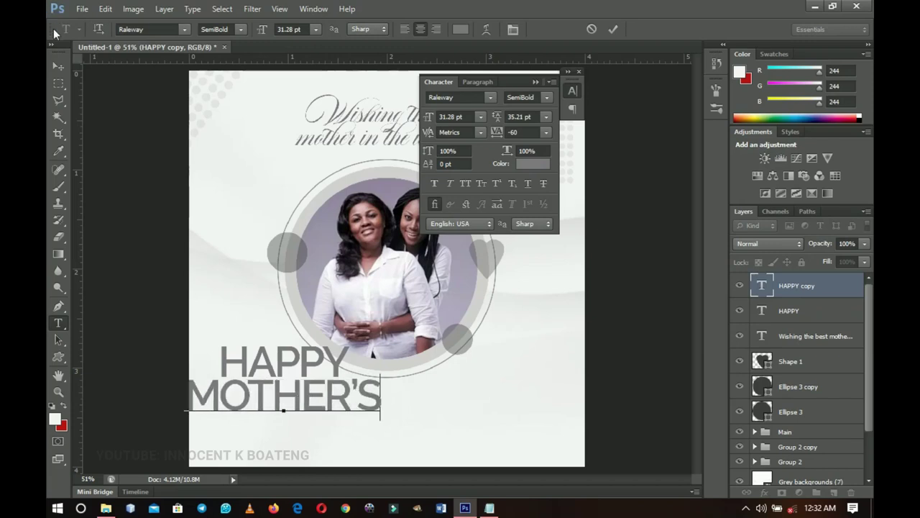
{"action": "left_click", "coordinate": [59, 66]}
Step: Scale MOTHER'S down to about 64% so it matches the width of HAPPY, and nudge it up close beneath that word
{"action": "key", "text": "ctrl+t"}
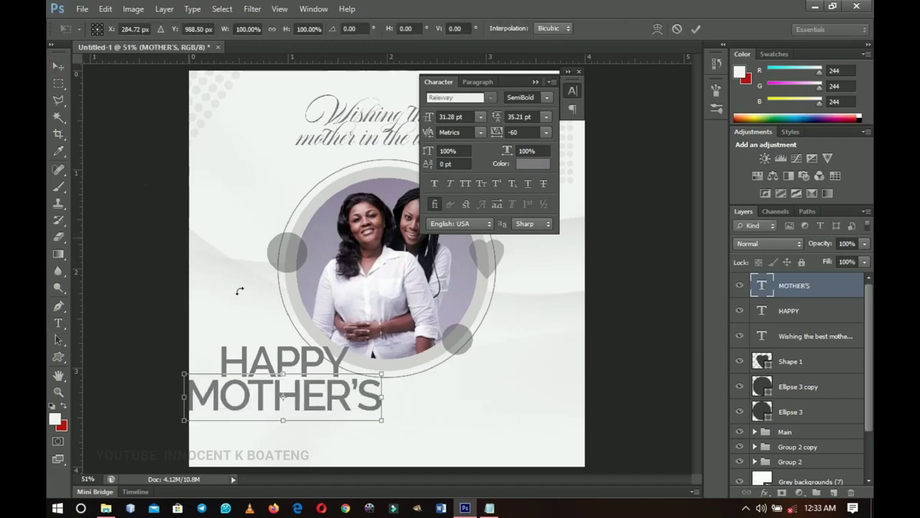
{"action": "left_click_drag", "start_coordinate": [381, 374], "coordinate": [349, 377]}
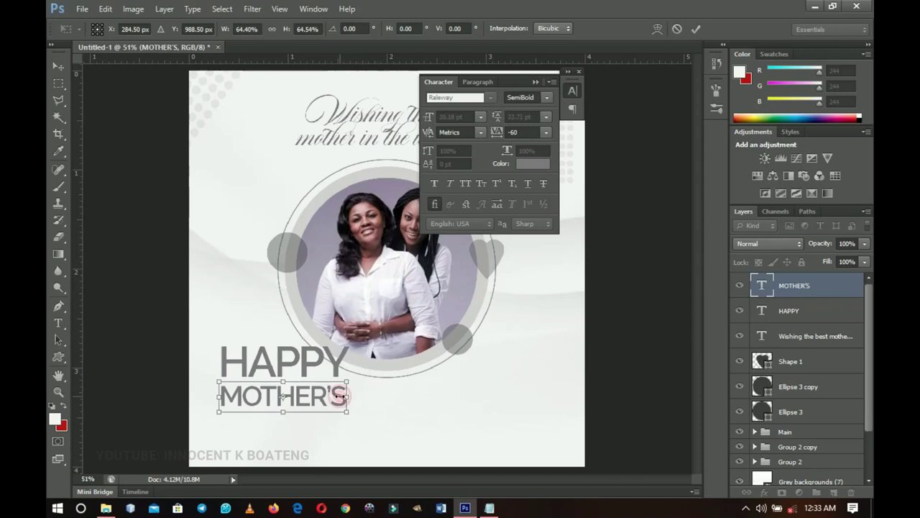
{"action": "key", "text": "Return"}
{"action": "key", "text": "Up"}
{"action": "key", "text": "Up"}
{"action": "key", "text": "Up"}
{"action": "key", "text": "Up"}
{"action": "key", "text": "Up"}
{"action": "key", "text": "Up"}
{"action": "key", "text": "Up"}
{"action": "key", "text": "Up"}
{"action": "key", "text": "Up"}
{"action": "key", "text": "Up"}
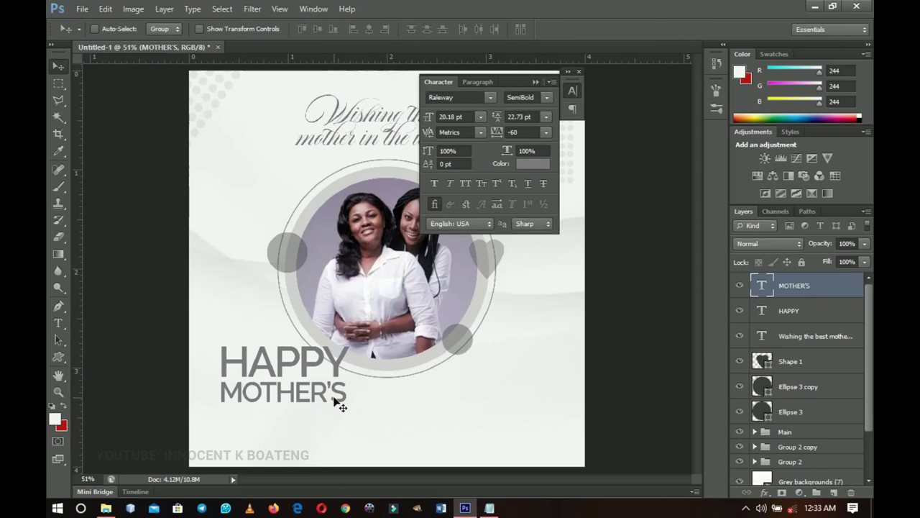
Step: Duplicate the MOTHER'S text below itself and change the copy's wording to DAY
{"action": "left_click_drag", "start_coordinate": [335, 405], "coordinate": [295, 432]}
{"action": "key", "text": "t"}
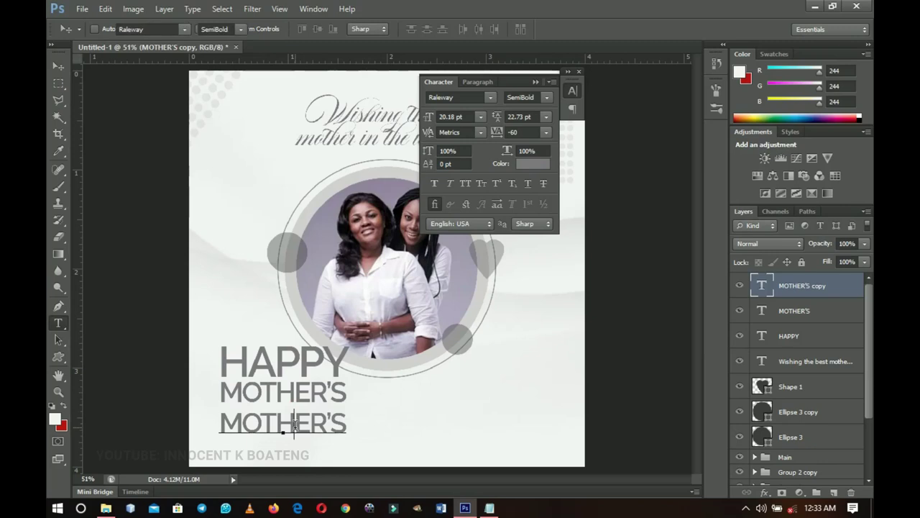
{"action": "left_click", "coordinate": [294, 424]}
{"action": "key", "text": "ctrl+a"}
{"action": "type", "text": "DAY"}
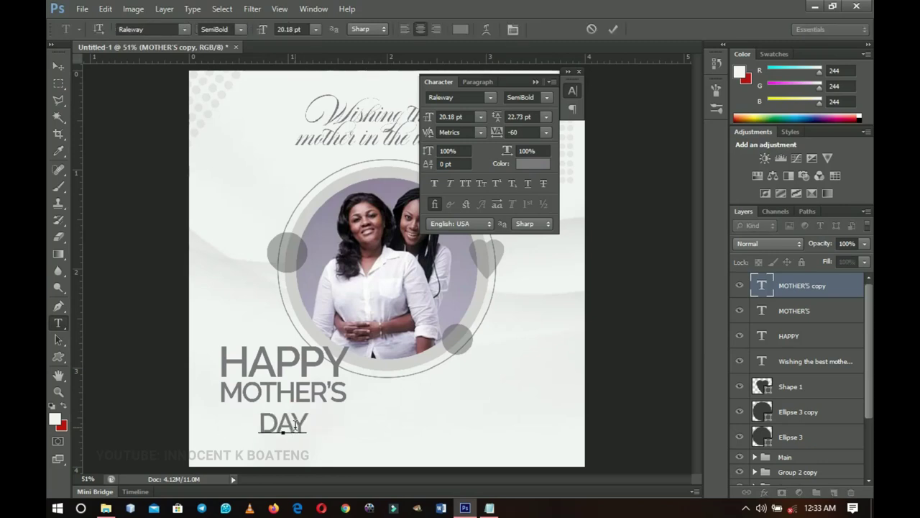
Step: Scale the DAY text up proportionally to about 53.23 pt so it matches the width of the two words above
{"action": "left_click", "coordinate": [61, 67]}
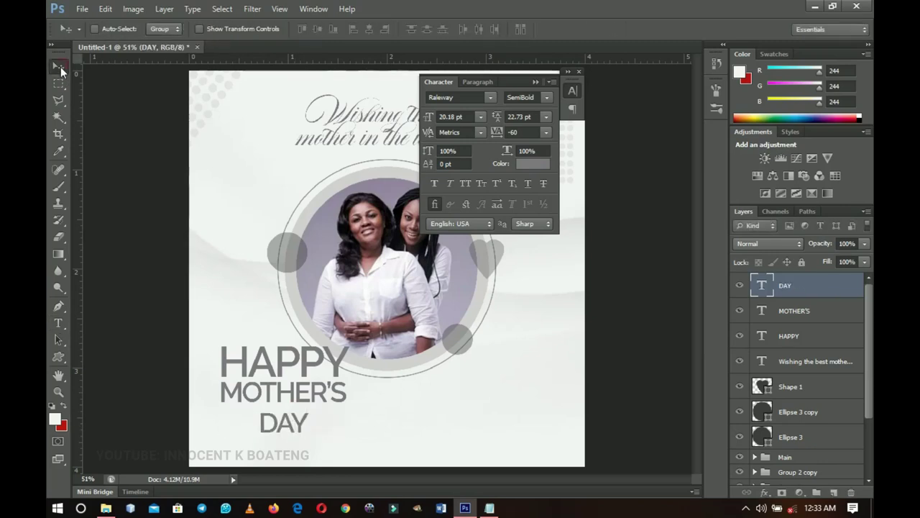
{"action": "key", "text": "ctrl+t"}
{"action": "left_click_drag", "start_coordinate": [306, 405], "coordinate": [351, 383]}
{"action": "key", "text": "Return"}
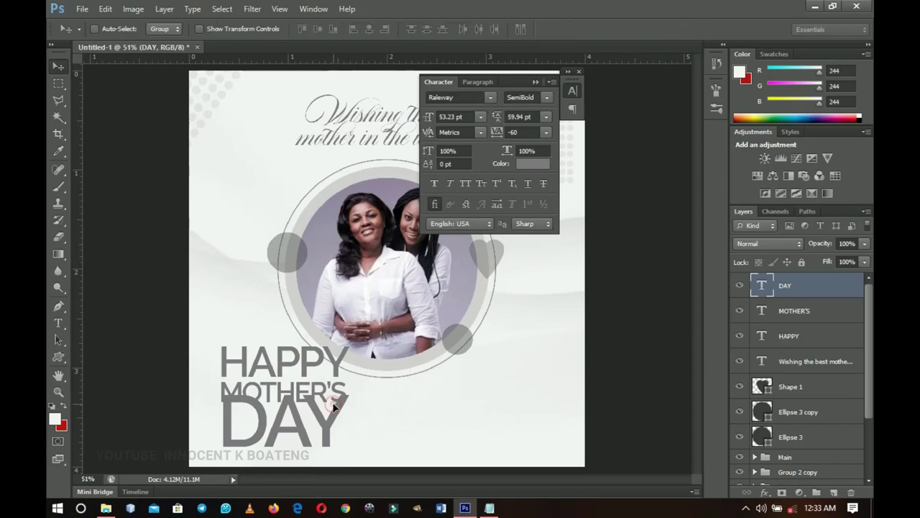
Step: Nudge DAY down until it clears MOTHER'S by a small gap, and shift it slightly left to align with the words above
{"action": "key", "text": "Down"}
{"action": "key", "text": "Down"}
{"action": "key", "text": "Down"}
{"action": "key", "text": "Down"}
{"action": "key", "text": "Down"}
{"action": "key", "text": "Down"}
{"action": "key", "text": "Down"}
{"action": "key", "text": "Down"}
{"action": "key", "text": "Down"}
{"action": "key", "text": "Down"}
{"action": "key", "text": "Down"}
{"action": "key", "text": "Down"}
{"action": "key", "text": "Down"}
{"action": "key", "text": "Down"}
{"action": "key", "text": "Down"}
{"action": "key", "text": "Down"}
{"action": "key", "text": "Down"}
{"action": "key", "text": "Down"}
{"action": "key", "text": "Down"}
{"action": "key", "text": "Down"}
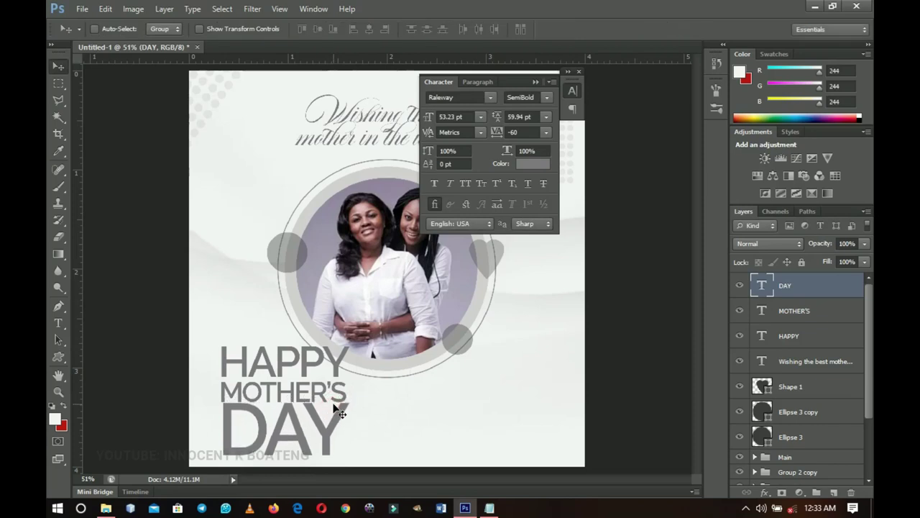
{"action": "key", "text": "Down"}
{"action": "key", "text": "Left"}
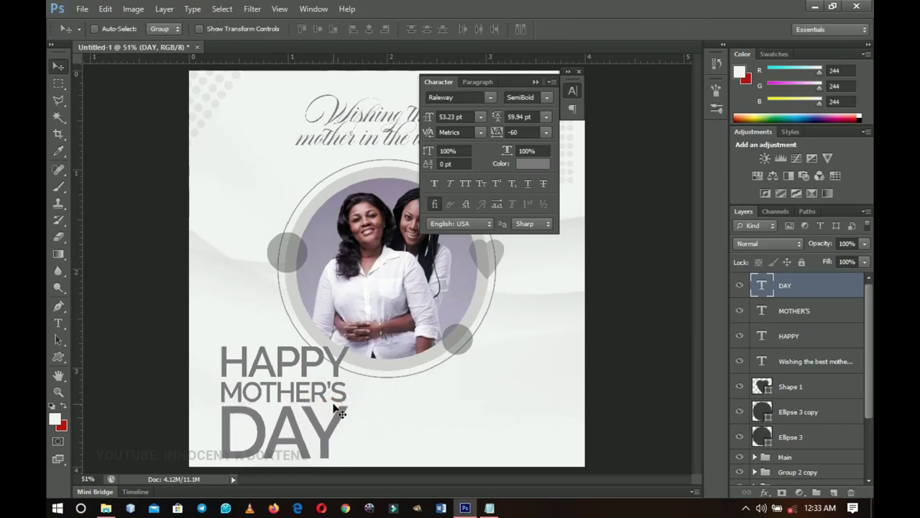
Step: Scale HAPPY, MOTHER'S and DAY down slightly together and raise them away from the flyer's lower edge
{"action": "left_click", "coordinate": [791, 337], "text": "shift"}
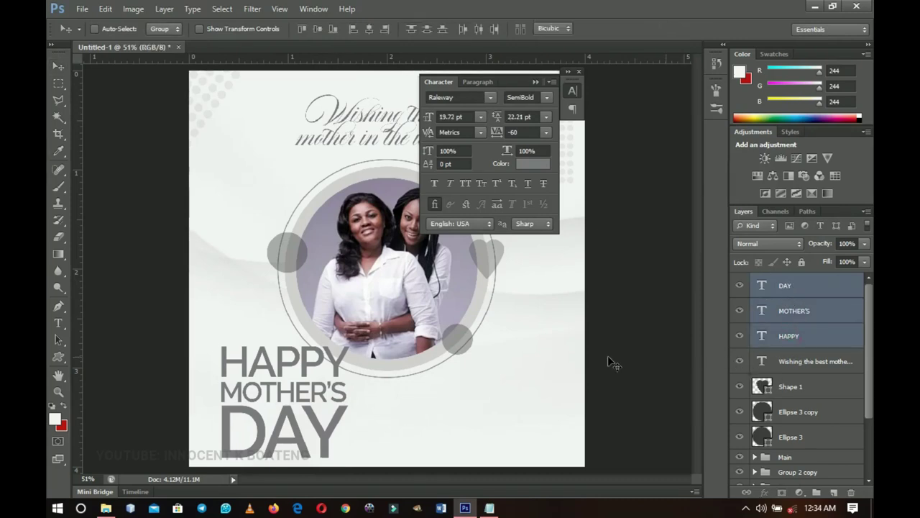
{"action": "key", "text": "ctrl+t"}
{"action": "left_click_drag", "start_coordinate": [346, 458], "coordinate": [328, 408]}
{"action": "key", "text": "Return"}
Step: Add a new empty layer between the MOTHER'S and DAY text layers
{"action": "key", "text": "z"}
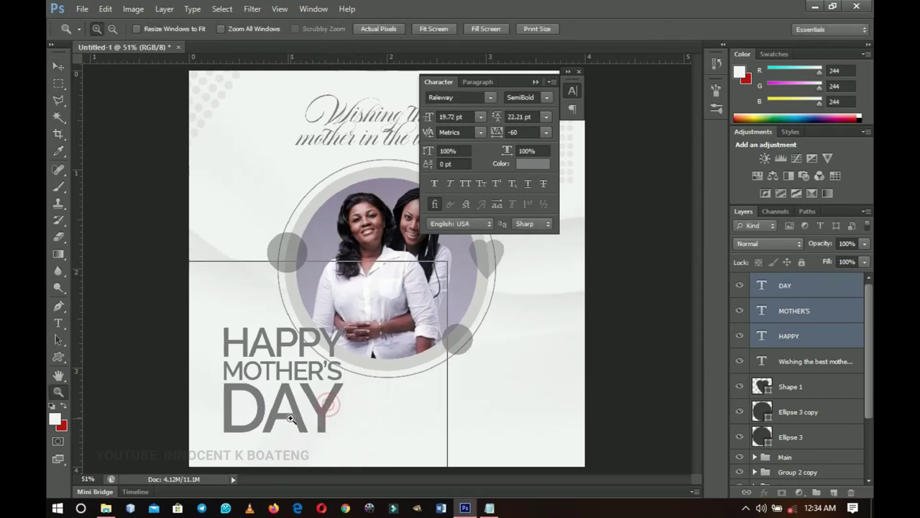
{"action": "left_click", "coordinate": [290, 421]}
{"action": "key", "text": "v"}
{"action": "key", "text": "ctrl+plus"}
{"action": "left_click_drag", "start_coordinate": [405, 403], "coordinate": [456, 362]}
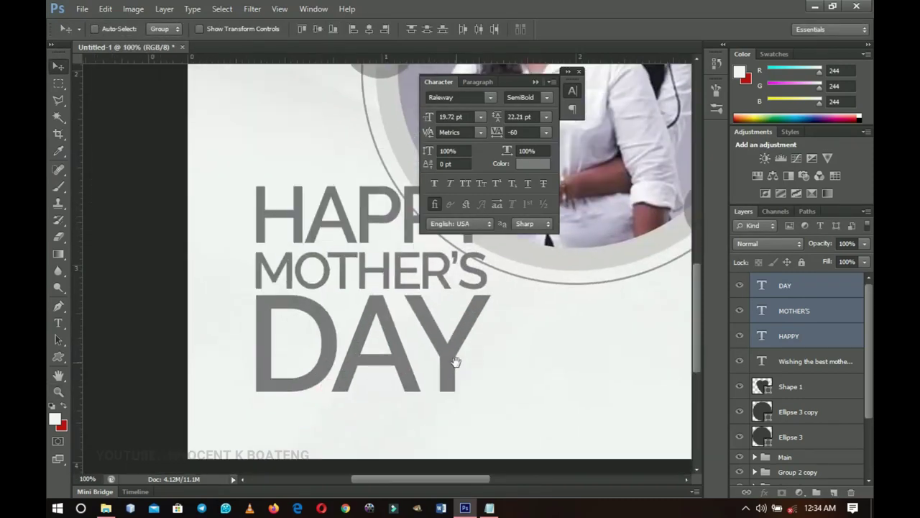
{"action": "left_click", "coordinate": [789, 316]}
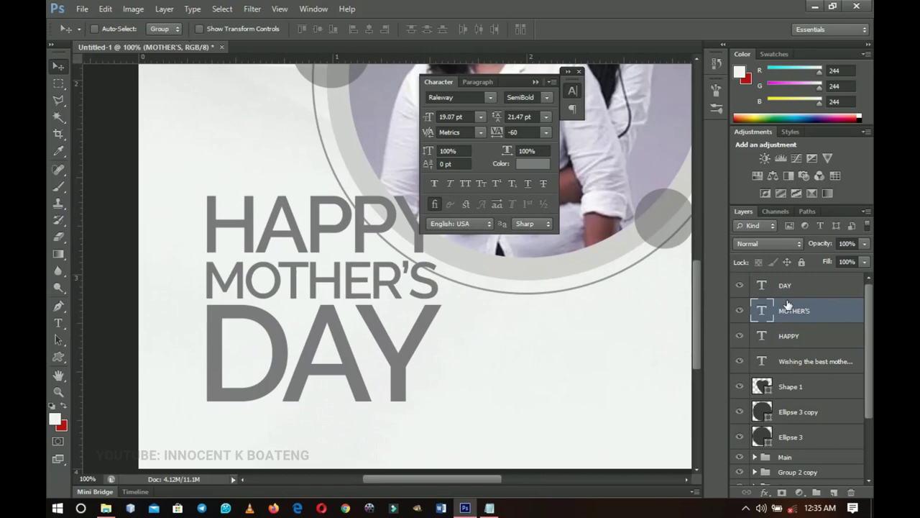
{"action": "left_click", "coordinate": [832, 492]}
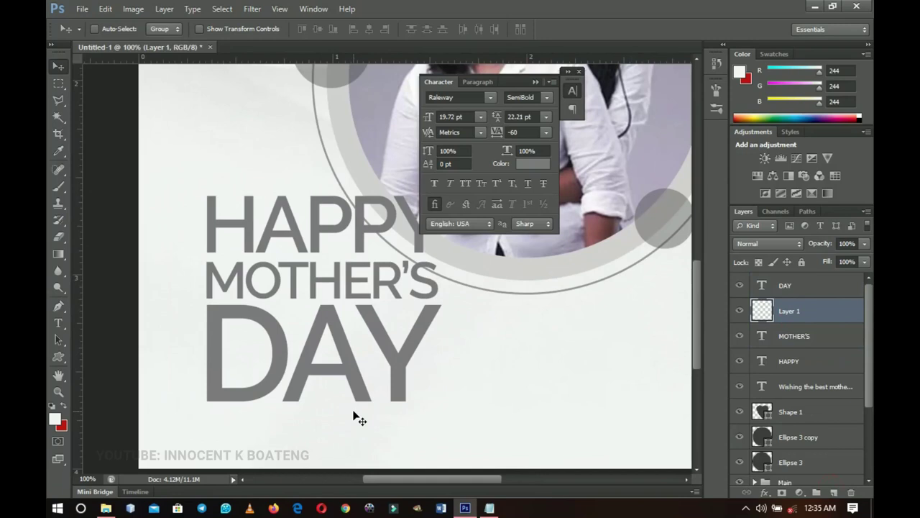
Step: Sample the grey of the lettering and paint the inside of the D in DAY solid with a hard 25 px brush
{"action": "key", "text": "b"}
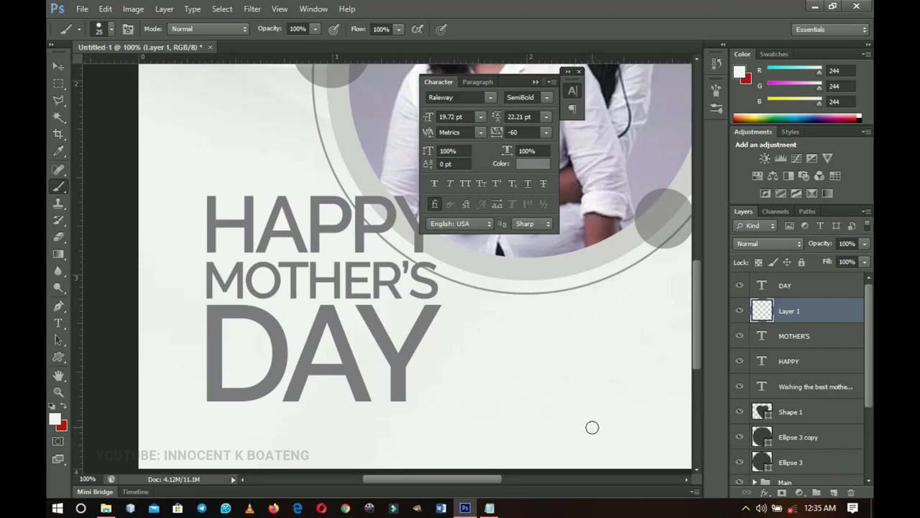
{"action": "right_click", "coordinate": [263, 374]}
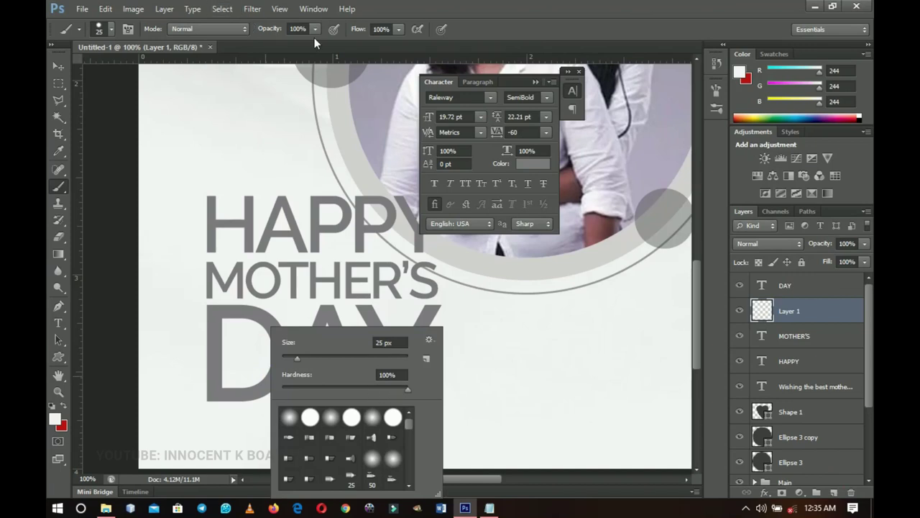
{"action": "left_click", "coordinate": [359, 71]}
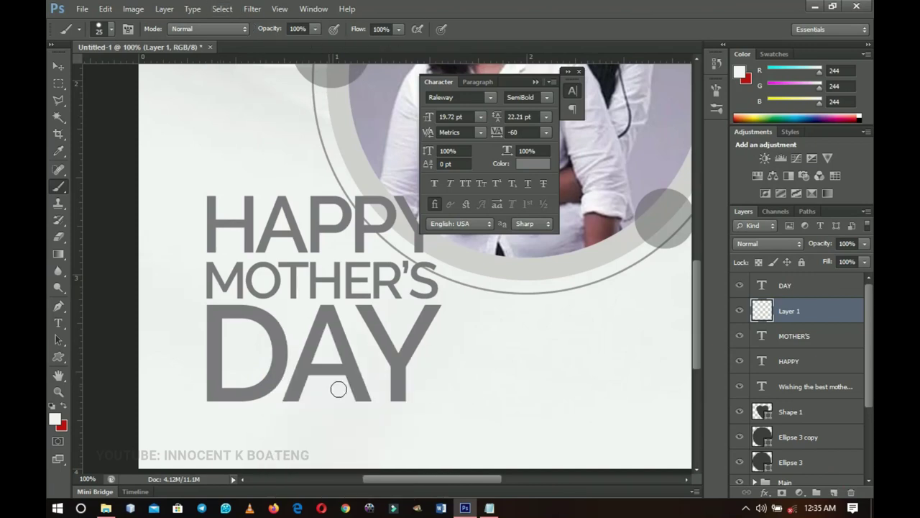
{"action": "left_click", "coordinate": [286, 336], "text": "alt"}
{"action": "left_click", "coordinate": [261, 364], "text": "ctrl"}
{"action": "mouse_move", "coordinate": [261, 360]}
{"action": "left_mouse_down"}
{"action": "mouse_move", "coordinate": [403, 350]}
{"action": "mouse_move", "coordinate": [410, 340]}
{"action": "mouse_move", "coordinate": [383, 353]}
{"action": "mouse_move", "coordinate": [386, 325]}
{"action": "mouse_move", "coordinate": [402, 336]}
{"action": "mouse_move", "coordinate": [388, 297]}
{"action": "mouse_move", "coordinate": [353, 280]}
{"action": "mouse_move", "coordinate": [314, 277]}
{"action": "mouse_move", "coordinate": [322, 315]}
{"action": "mouse_move", "coordinate": [312, 363]}
{"action": "mouse_move", "coordinate": [316, 300]}
{"action": "mouse_move", "coordinate": [308, 402]}
{"action": "mouse_move", "coordinate": [393, 393]}
{"action": "mouse_move", "coordinate": [332, 388]}
{"action": "mouse_move", "coordinate": [355, 351]}
{"action": "mouse_move", "coordinate": [371, 354]}
{"action": "mouse_move", "coordinate": [379, 373]}
{"action": "mouse_move", "coordinate": [343, 346]}
{"action": "mouse_move", "coordinate": [324, 306]}
{"action": "mouse_move", "coordinate": [343, 353]}
{"action": "mouse_move", "coordinate": [372, 312]}
{"action": "left_mouse_up"}
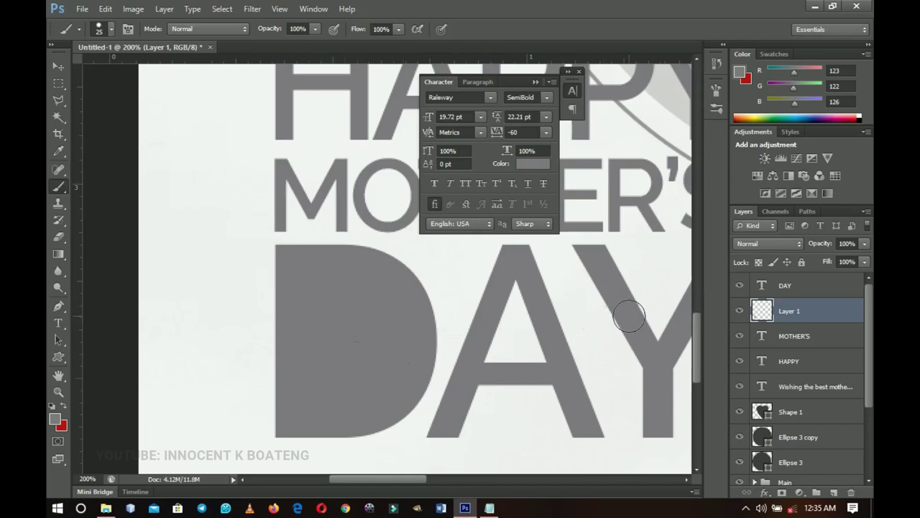
{"action": "left_click", "coordinate": [741, 286]}
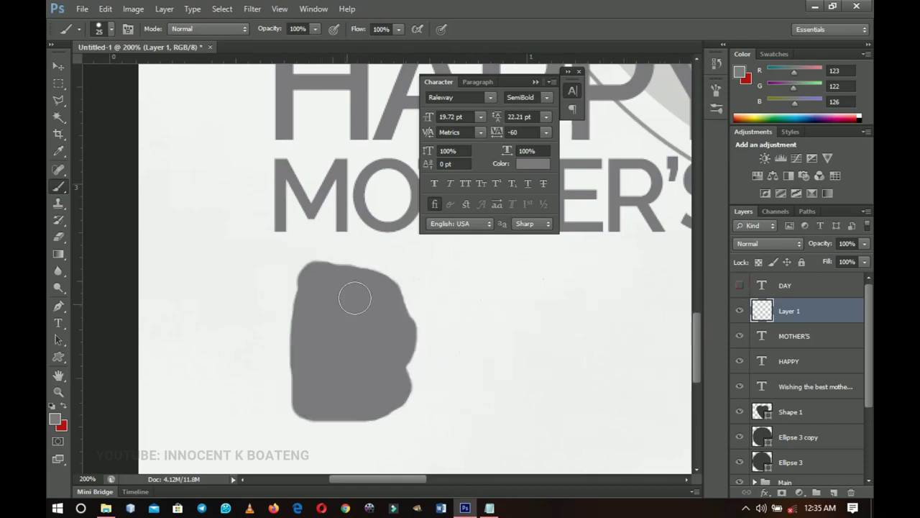
{"action": "left_click", "coordinate": [739, 285]}
{"action": "left_click_drag", "start_coordinate": [407, 360], "coordinate": [330, 299]}
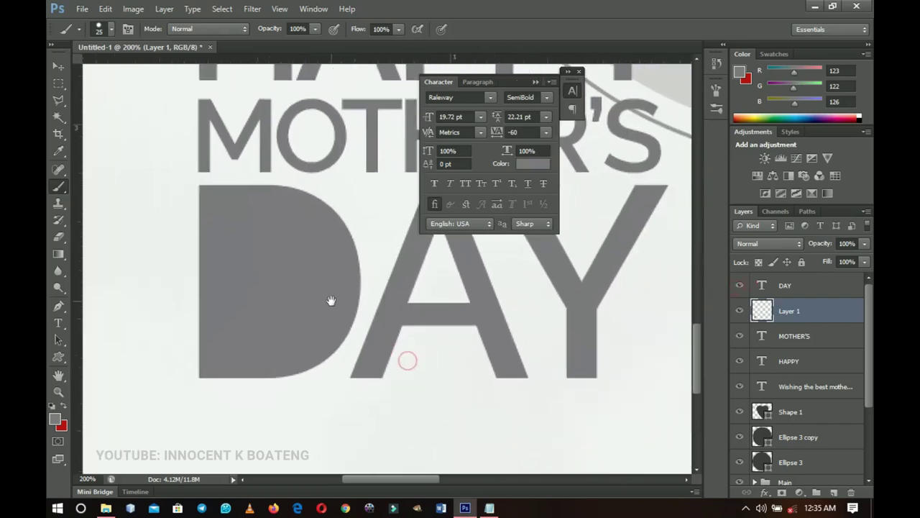
Step: Open the mother-and-child silhouette image from the Mothers day 2020 folder as its own document and hide the character settings
{"action": "left_click", "coordinate": [105, 508]}
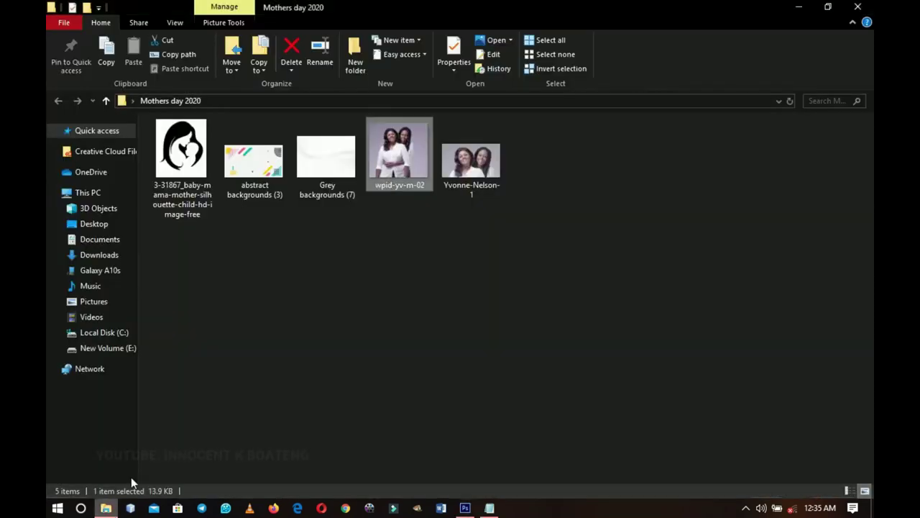
{"action": "left_click_drag", "start_coordinate": [175, 195], "coordinate": [616, 337]}
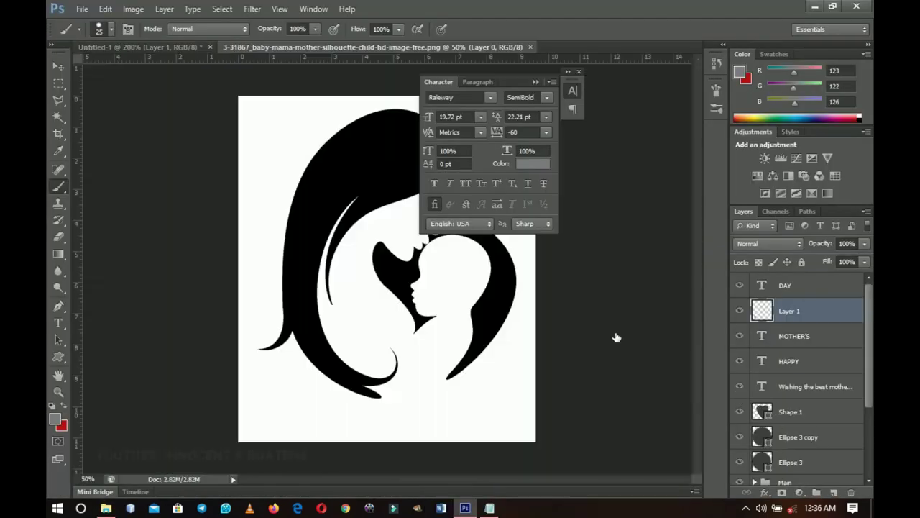
{"action": "left_click", "coordinate": [579, 72]}
Step: Select the white background around the silhouette with the Magic Wand at tolerance 32, delete it, and clear the selection
{"action": "left_click", "coordinate": [53, 122]}
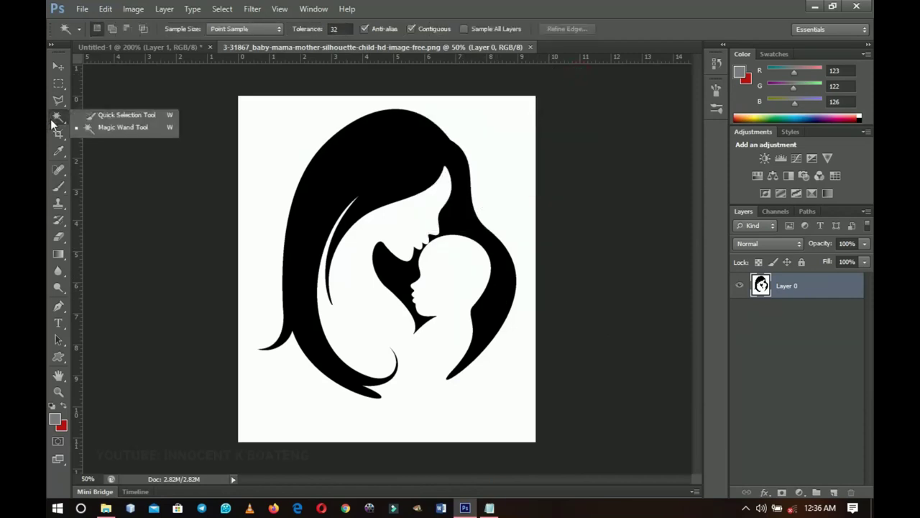
{"action": "left_click", "coordinate": [120, 129]}
{"action": "left_click", "coordinate": [274, 177]}
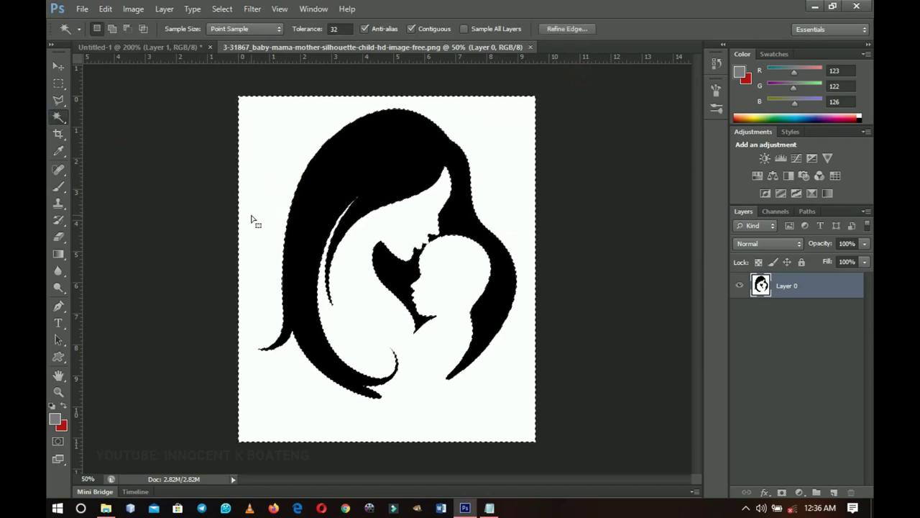
{"action": "key", "text": "Delete"}
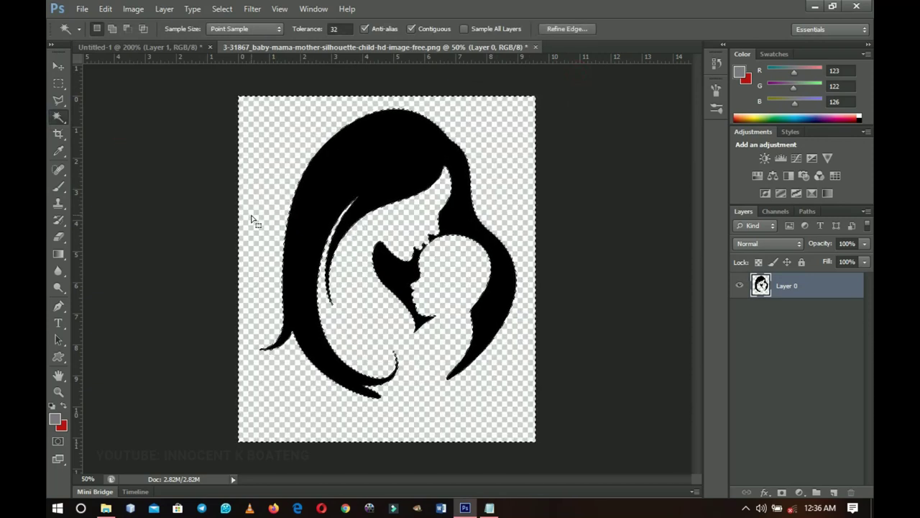
{"action": "key", "text": "ctrl+d"}
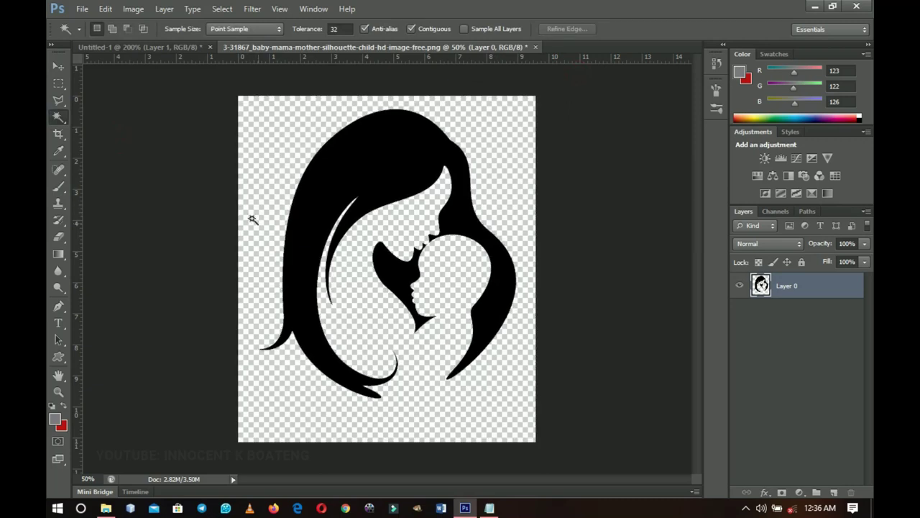
Step: Bring the cut-out silhouette into the flyer and scale it down to fit inside the filled D of DAY
{"action": "key", "text": "v"}
{"action": "left_click_drag", "start_coordinate": [445, 320], "coordinate": [285, 304]}
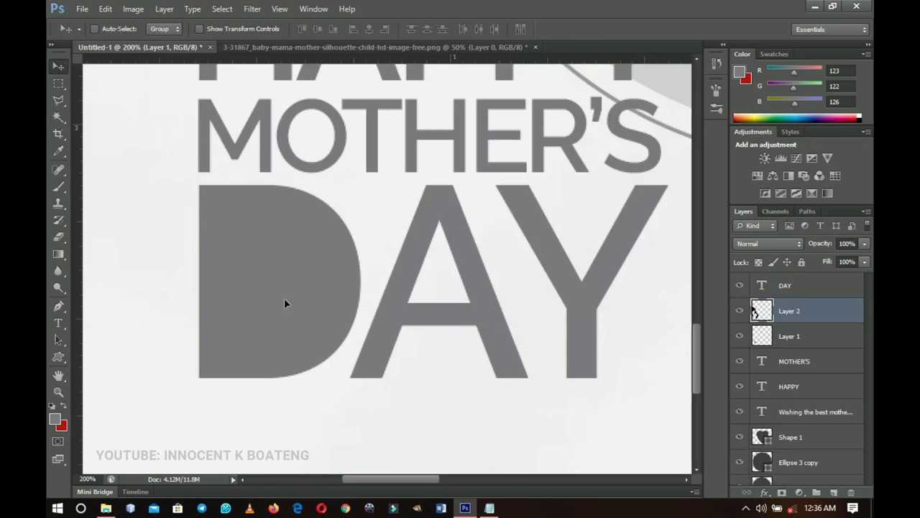
{"action": "left_click_drag", "start_coordinate": [335, 358], "coordinate": [405, 366]}
{"action": "key", "text": "alt+space"}
{"action": "key", "text": "ctrl+t"}
{"action": "scroll", "coordinate": [402, 373], "scroll_direction": "down", "scroll_amount": 5}
{"action": "left_click_drag", "start_coordinate": [511, 209], "coordinate": [423, 289]}
{"action": "mouse_move", "coordinate": [422, 287]}
{"action": "left_mouse_down"}
{"action": "mouse_move", "coordinate": [404, 295]}
{"action": "mouse_move", "coordinate": [413, 299]}
{"action": "left_mouse_up"}
{"action": "key", "text": "Return"}
Step: Give the silhouette a Color Overlay in the off-white f1f1f1 sampled from the flyer background
{"action": "right_click", "coordinate": [813, 311]}
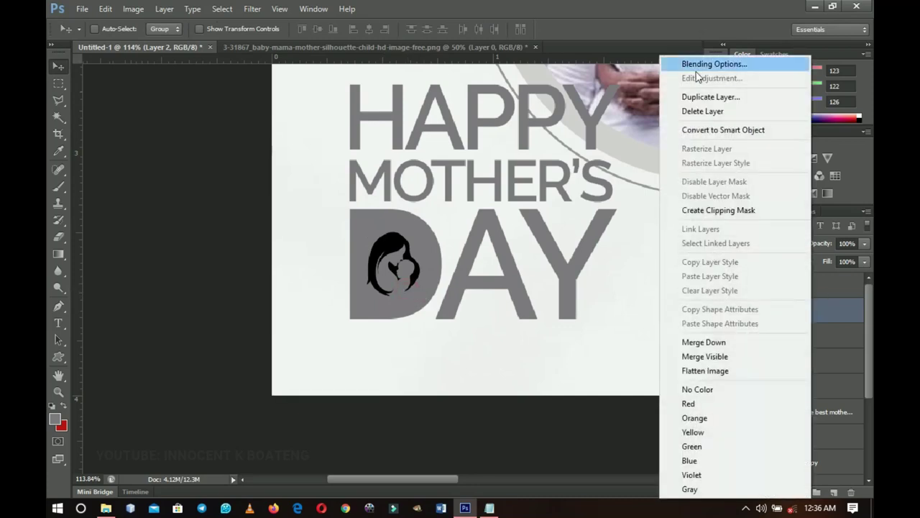
{"action": "left_click", "coordinate": [699, 67]}
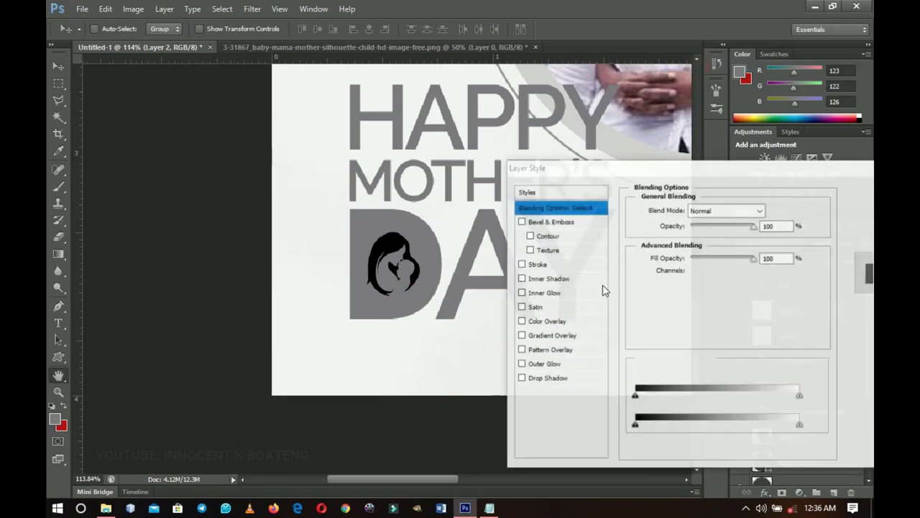
{"action": "left_click", "coordinate": [555, 323]}
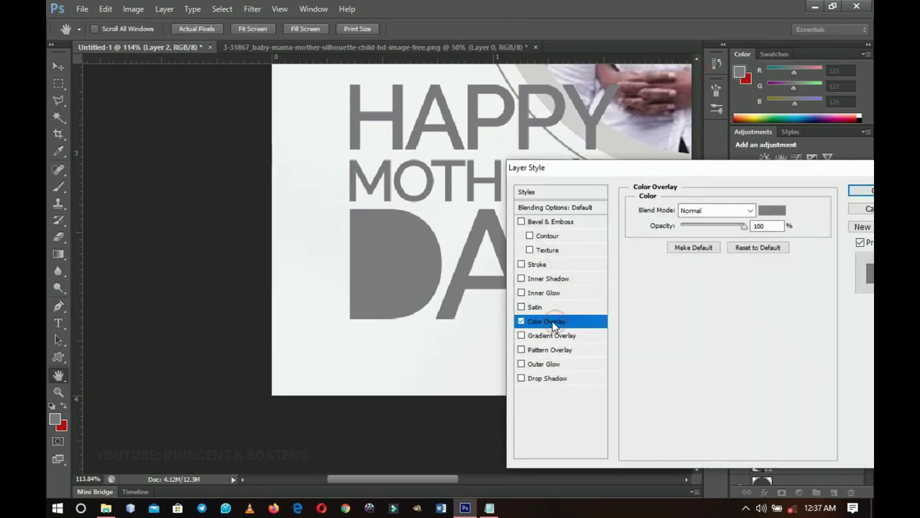
{"action": "left_click", "coordinate": [768, 211]}
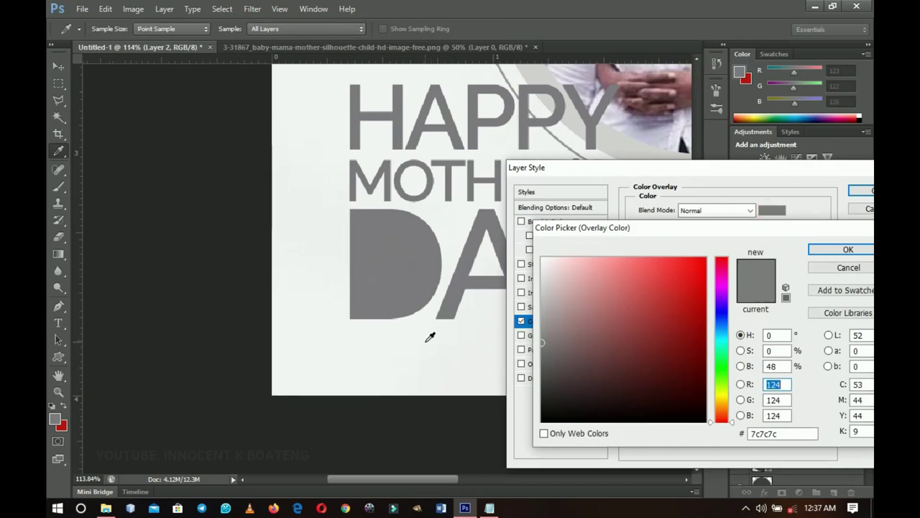
{"action": "left_click", "coordinate": [427, 335]}
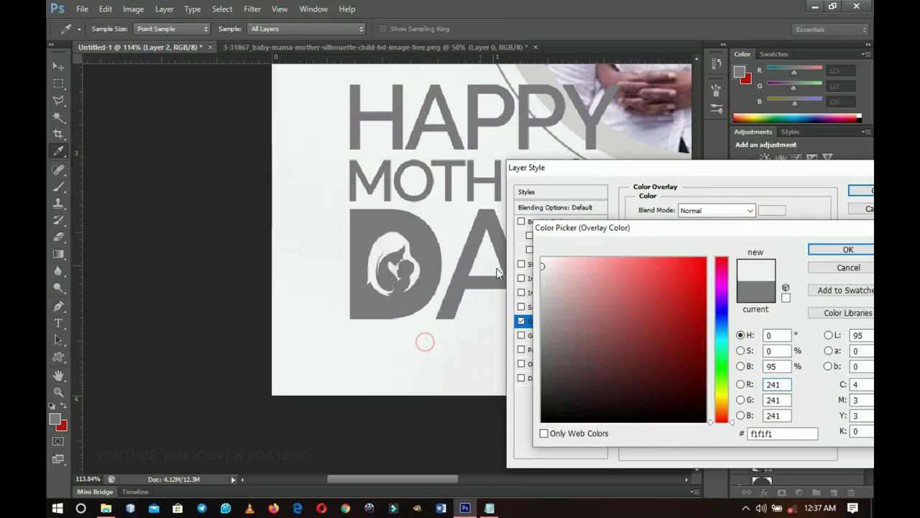
{"action": "key", "text": "Return"}
{"action": "key", "text": "Return"}
Step: Enlarge the silhouette slightly within the D and bring its layer above the DAY text
{"action": "key", "text": "ctrl+t"}
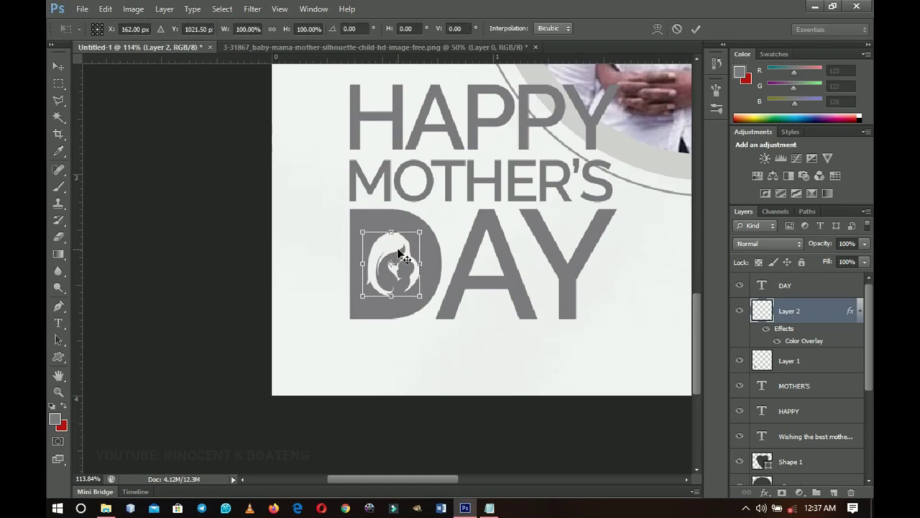
{"action": "left_click_drag", "start_coordinate": [421, 232], "coordinate": [426, 226]}
{"action": "key", "text": "Return"}
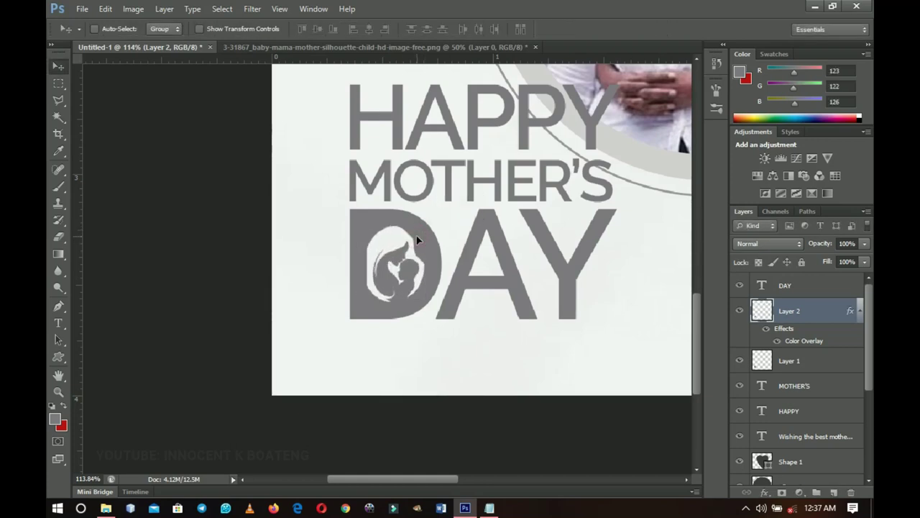
{"action": "key", "text": "ctrl+bracketright"}
Step: Group the silhouette, D fill and the HAPPY, MOTHER'S and DAY layers, and name the group Text
{"action": "key", "text": "z"}
{"action": "left_click", "coordinate": [213, 257], "text": "alt"}
{"action": "key", "text": "v"}
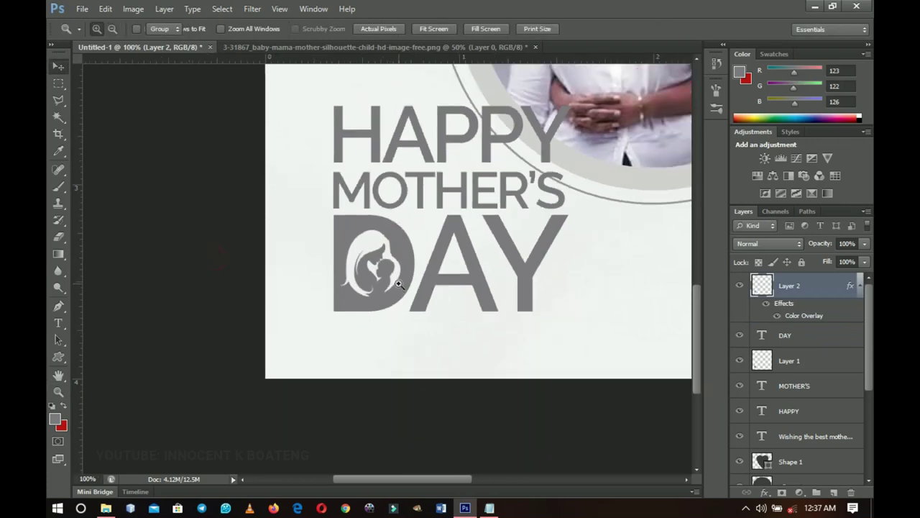
{"action": "right_click", "coordinate": [403, 284]}
{"action": "key", "text": "ctrl+0"}
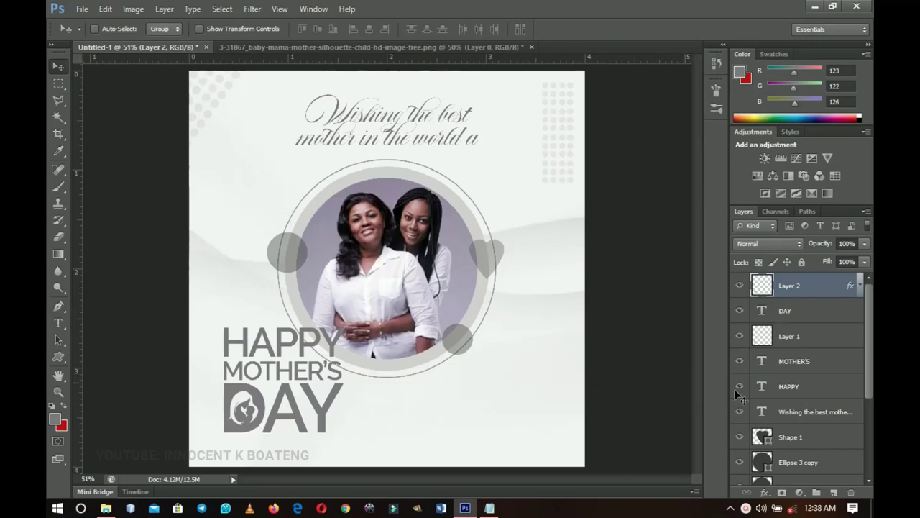
{"action": "left_click", "coordinate": [806, 391], "text": "shift"}
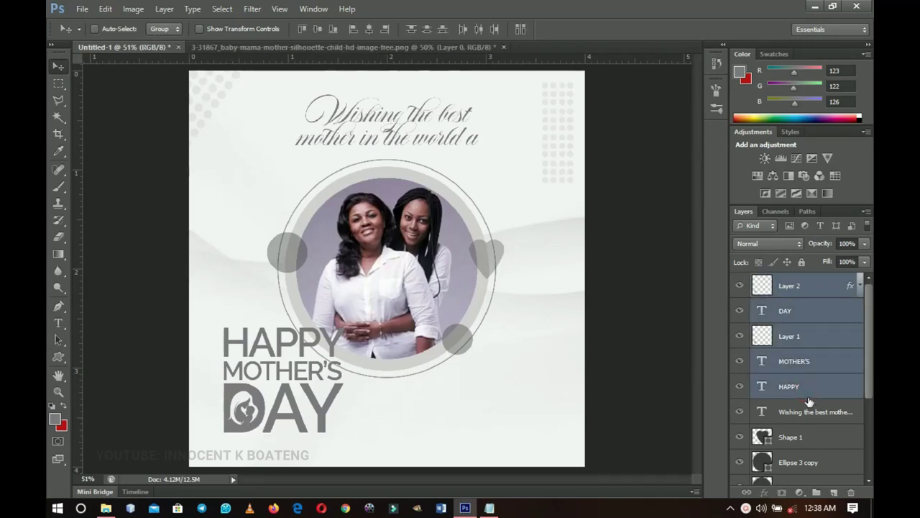
{"action": "key", "text": "ctrl+g"}
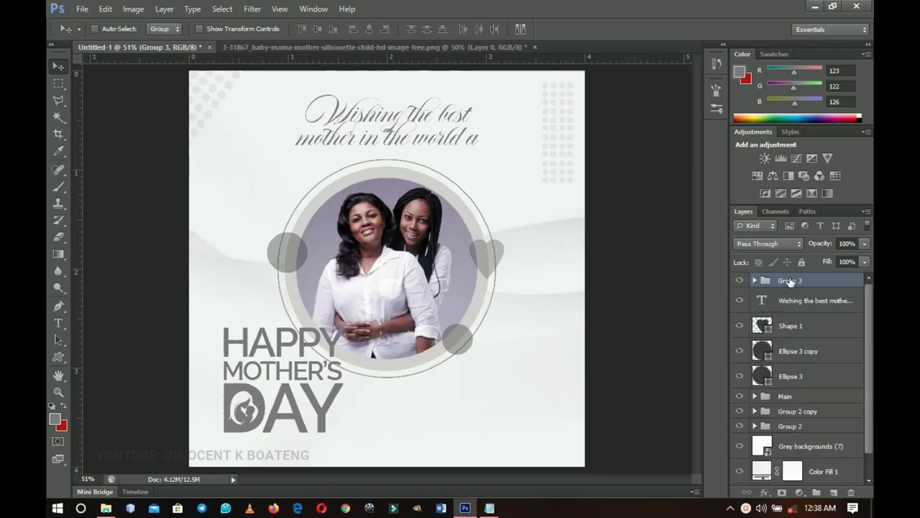
{"action": "double_click", "coordinate": [790, 281]}
{"action": "type", "text": "Text"}
{"action": "key", "text": "Return"}
Step: Scale the Text group down slightly and proportionally, keeping it at the flyer's lower left
{"action": "key", "text": "ctrl+t"}
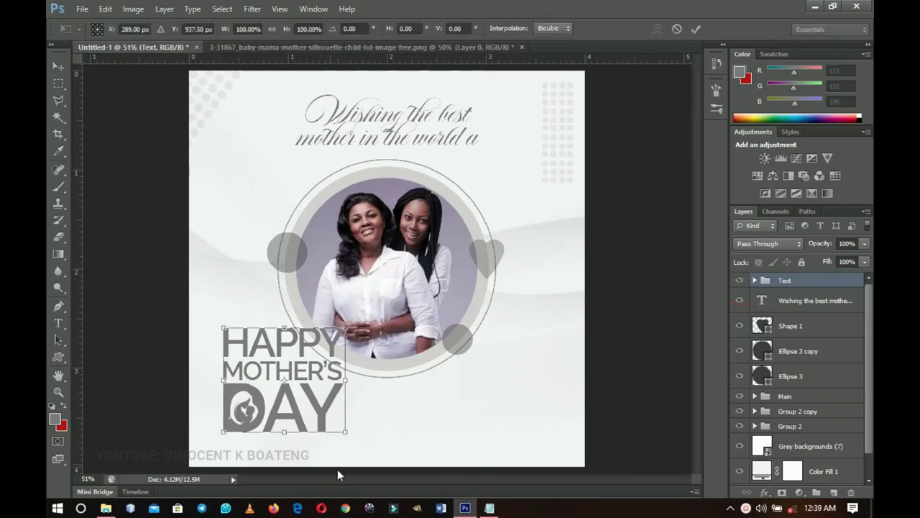
{"action": "left_click_drag", "start_coordinate": [345, 430], "coordinate": [332, 416]}
{"action": "key", "text": "Return"}
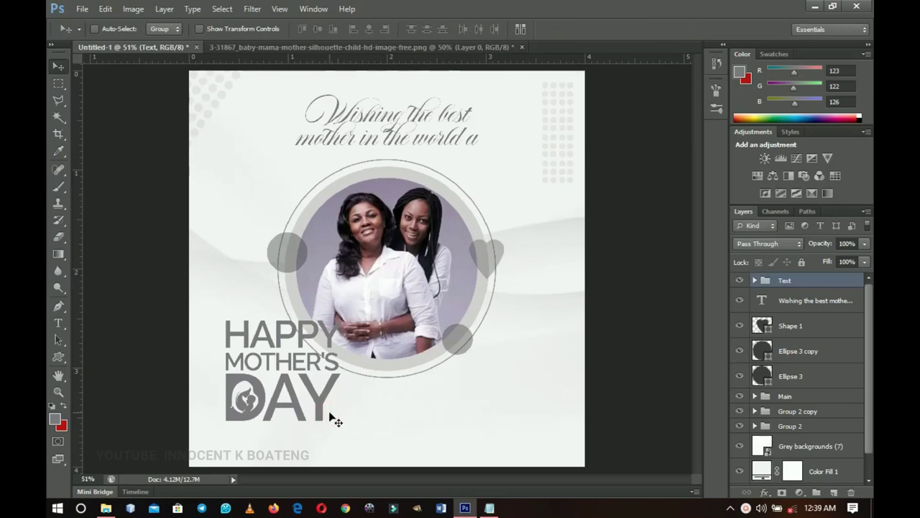
Step: Place a horizontal guide along the base of the DAY lettering across the flyer
{"action": "key", "text": "z"}
{"action": "right_click", "coordinate": [372, 371]}
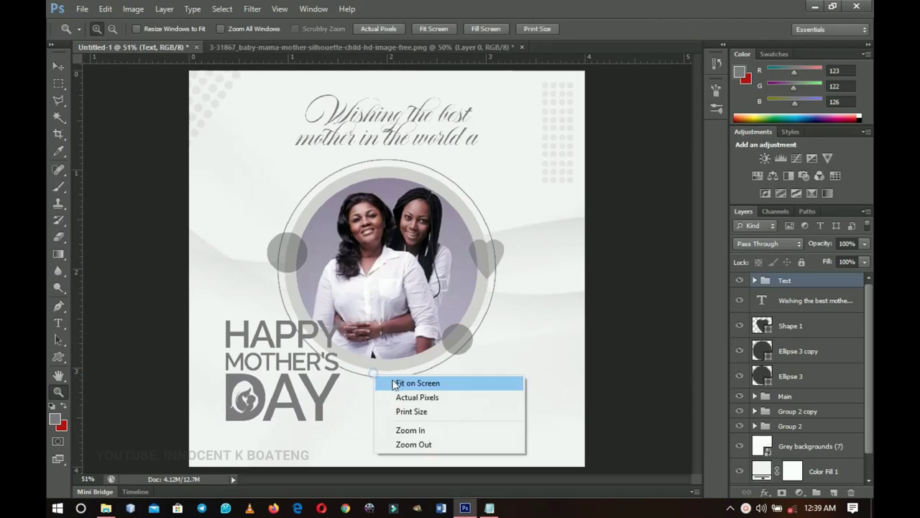
{"action": "left_click", "coordinate": [411, 382]}
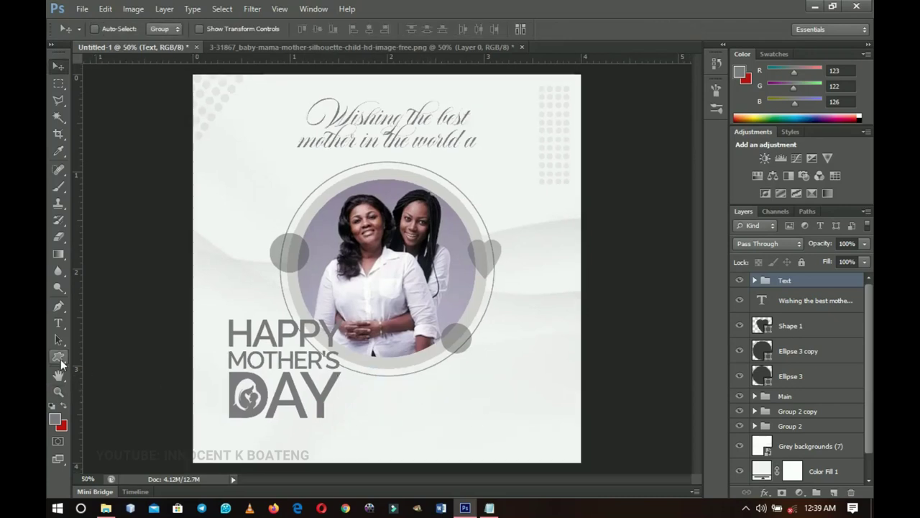
{"action": "left_click_drag", "start_coordinate": [406, 56], "coordinate": [412, 418]}
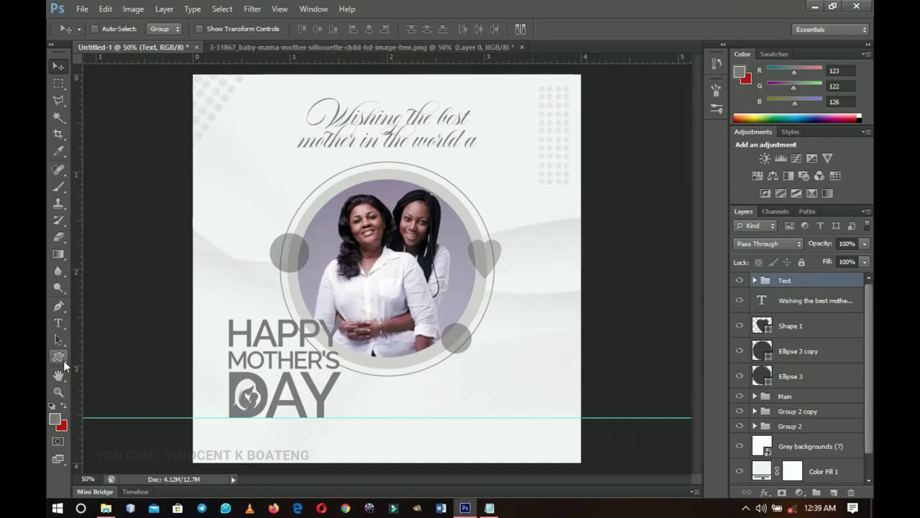
Step: Draw a filled rectangle about 776 × 82 px beside DAY, extending past the flyer's right edge
{"action": "left_click", "coordinate": [63, 361]}
{"action": "left_click", "coordinate": [64, 360]}
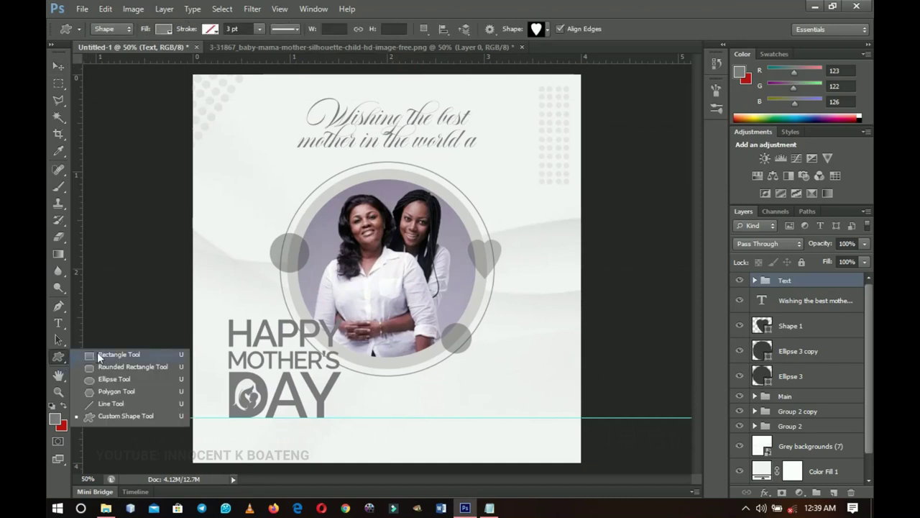
{"action": "left_click", "coordinate": [99, 353]}
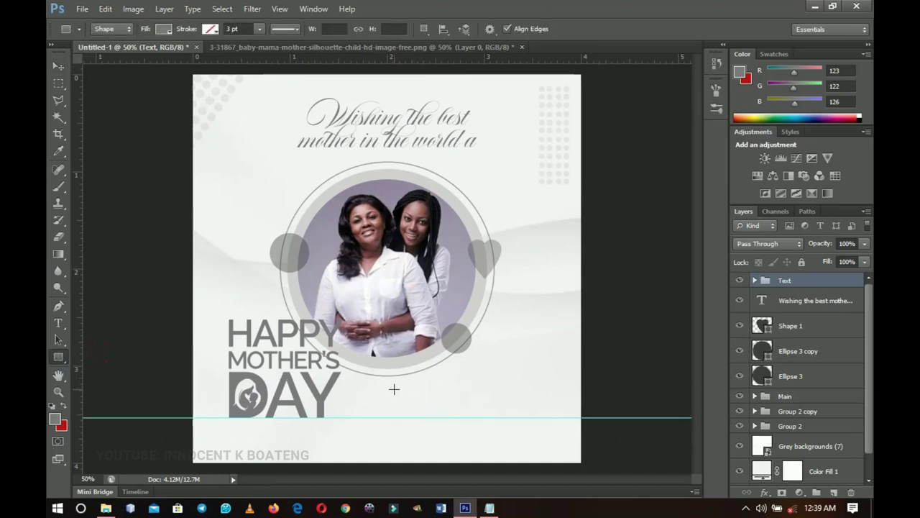
{"action": "left_click_drag", "start_coordinate": [380, 384], "coordinate": [631, 410]}
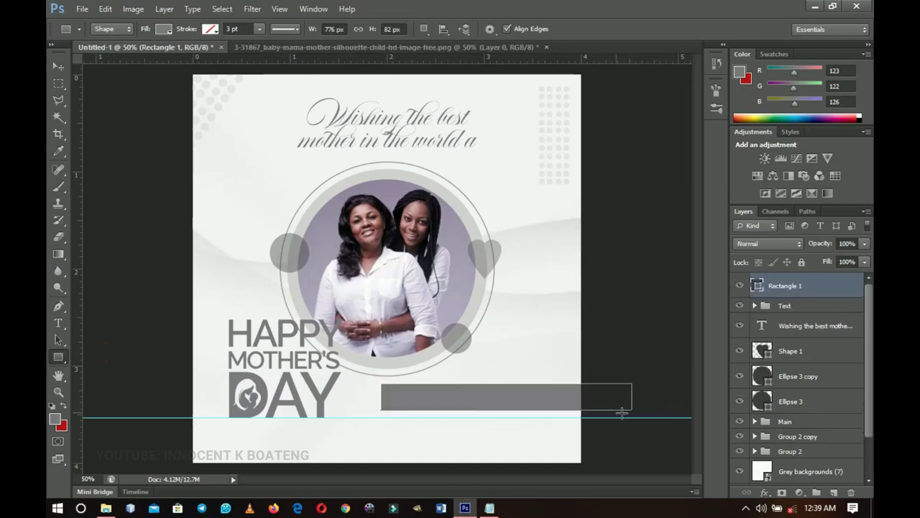
Step: Move the rectangle down slightly so its lower edge rests on the guide, level with the base of DAY
{"action": "key", "text": "v"}
{"action": "mouse_move", "coordinate": [542, 357]}
{"action": "left_mouse_down"}
{"action": "mouse_move", "coordinate": [544, 370]}
{"action": "mouse_move", "coordinate": [538, 365]}
{"action": "left_mouse_up"}
{"action": "key", "text": "Down"}
{"action": "key", "text": "Down"}
{"action": "key", "text": "Down"}
{"action": "key", "text": "Down"}
{"action": "key", "text": "Down"}
{"action": "key", "text": "Down"}
{"action": "key", "text": "Down"}
{"action": "key", "text": "Down"}
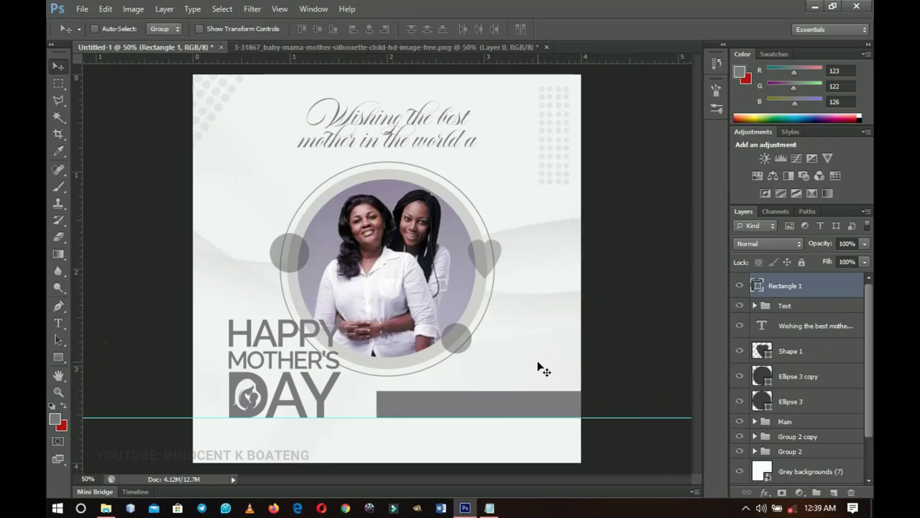
{"action": "key", "text": "Up"}
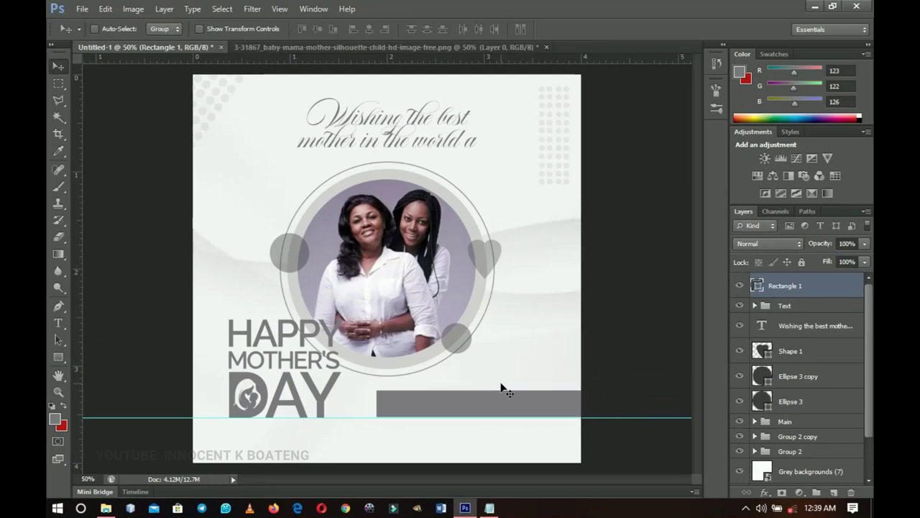
Step: Change the rectangle's fill to the sampled dark grey 4e4d51
{"action": "key", "text": "i"}
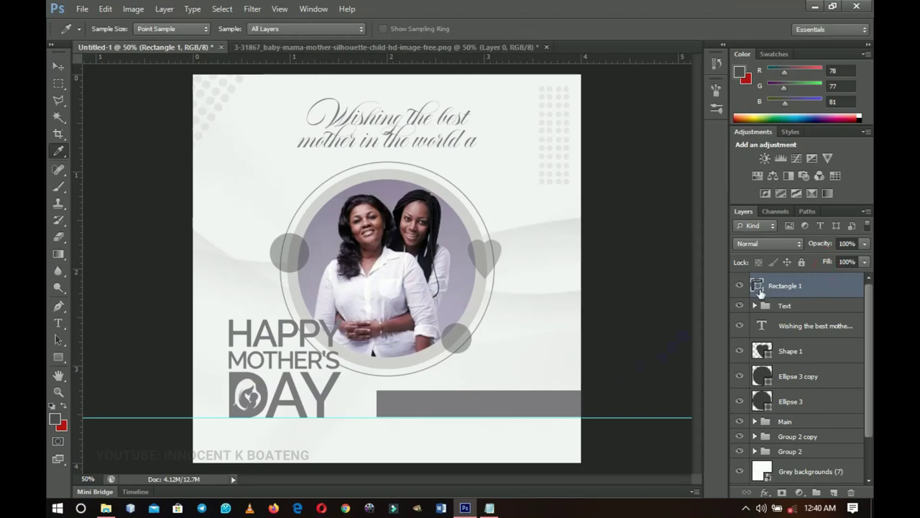
{"action": "double_click", "coordinate": [758, 285]}
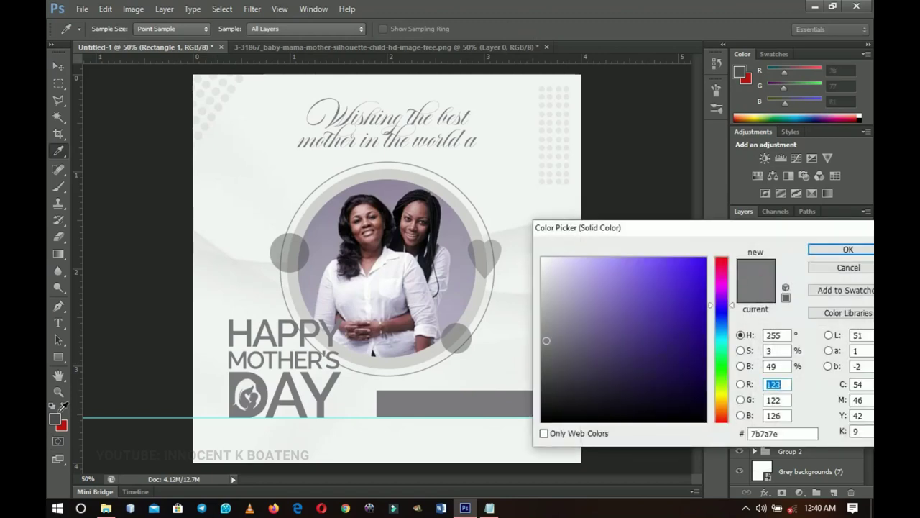
{"action": "left_click", "coordinate": [61, 413]}
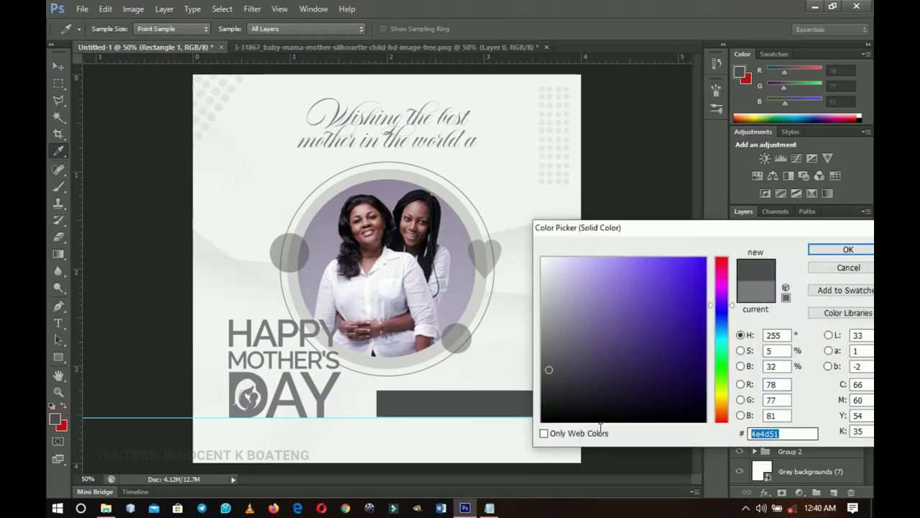
{"action": "left_click", "coordinate": [829, 250]}
Step: Shrink the dark rectangle to about 95% from its upper-left corner and nudge it up slightly above the guide
{"action": "key", "text": "ctrl+t"}
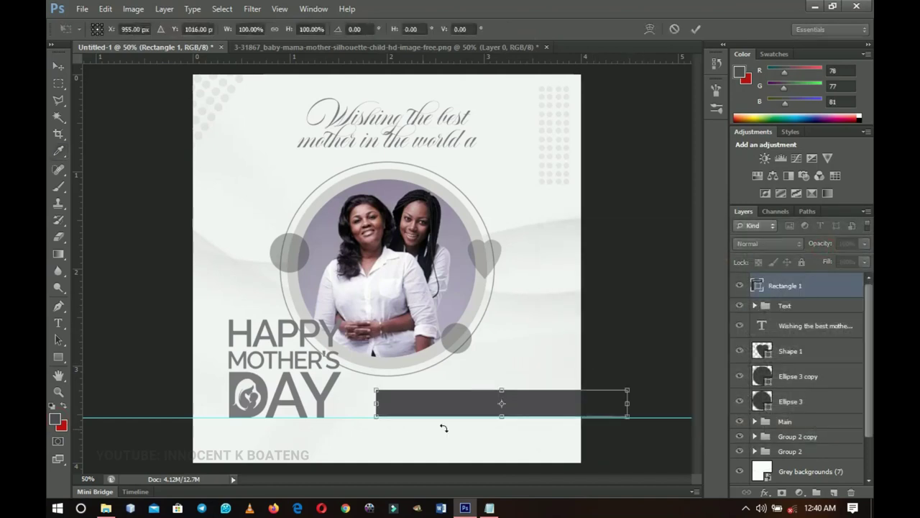
{"action": "left_click_drag", "start_coordinate": [372, 389], "coordinate": [390, 392]}
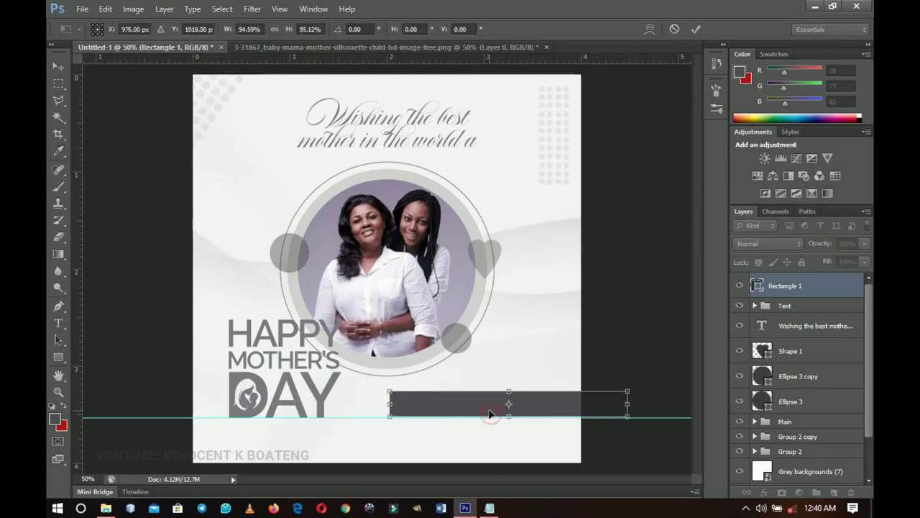
{"action": "key", "text": "Return"}
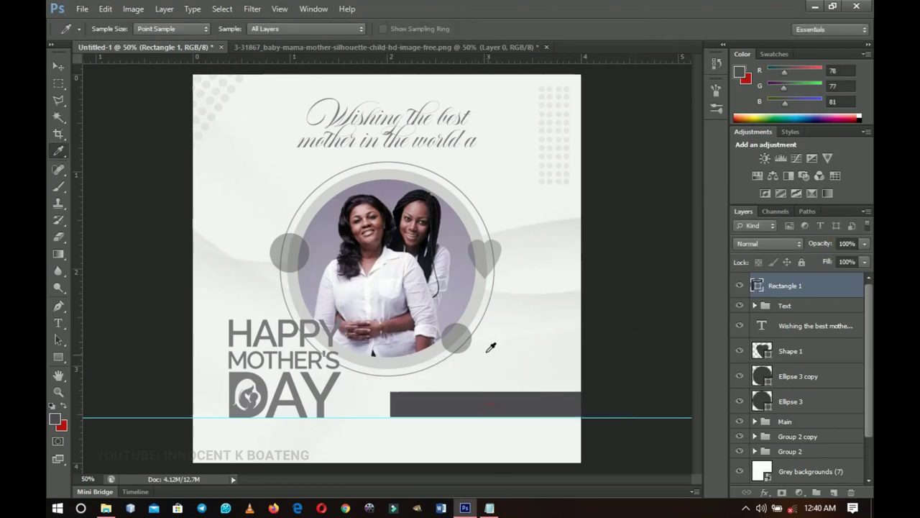
{"action": "key", "text": "v"}
{"action": "key", "text": "Up"}
{"action": "key", "text": "Up"}
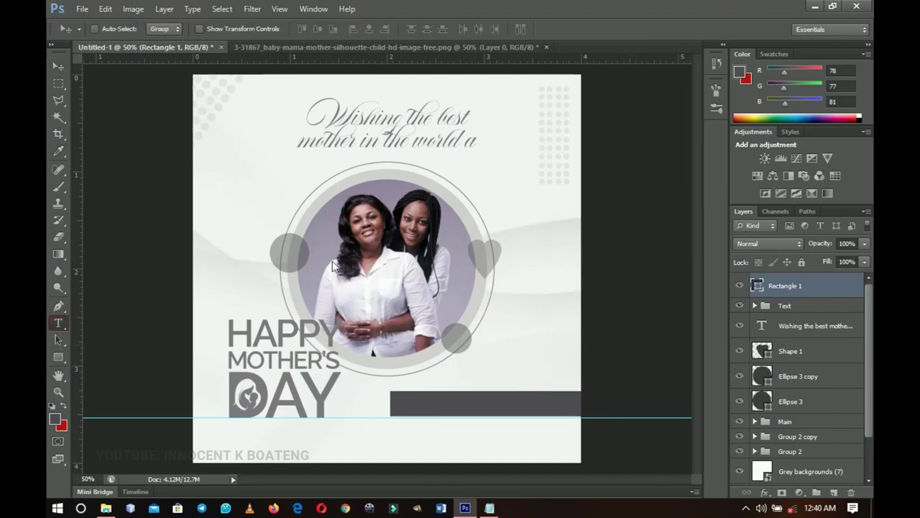
Step: Copy the two-line message starting "Happy mother's day mum!" from Notepad and paste it as new text on the flyer near the dark bar
{"action": "key", "text": "t"}
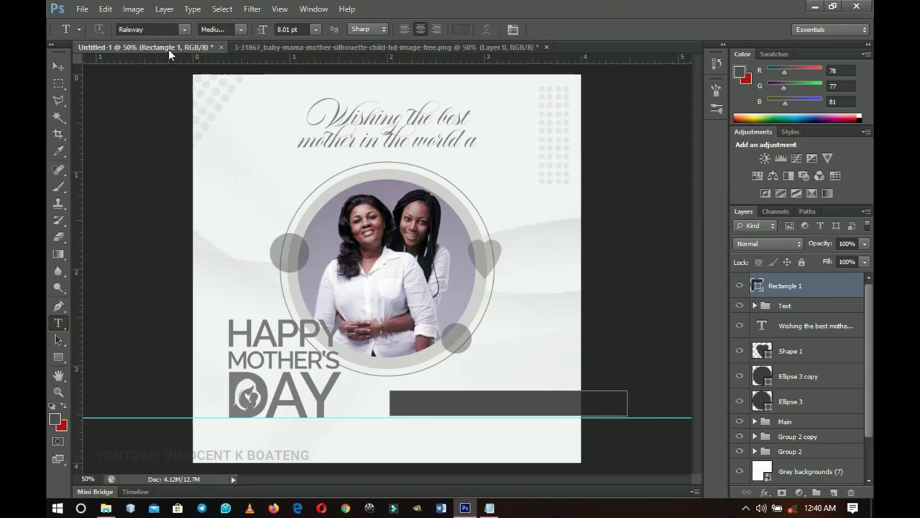
{"action": "left_click", "coordinate": [369, 382]}
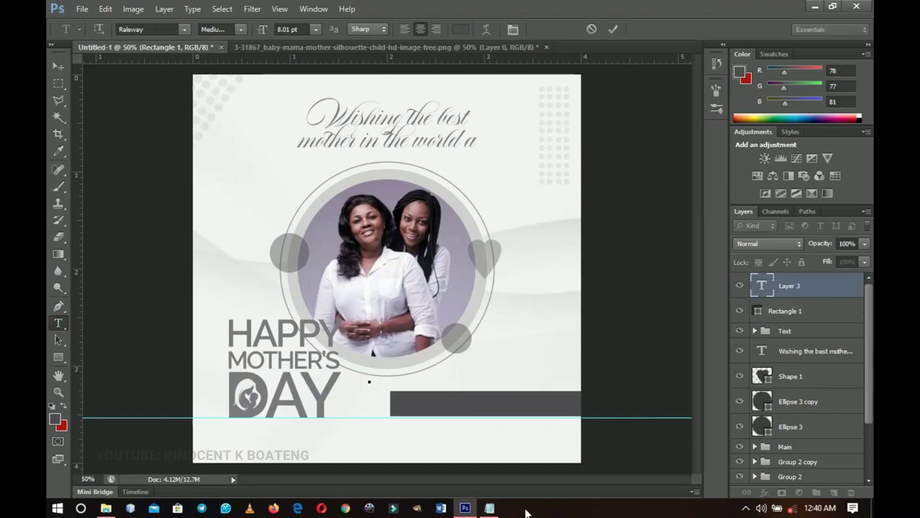
{"action": "left_click", "coordinate": [491, 510]}
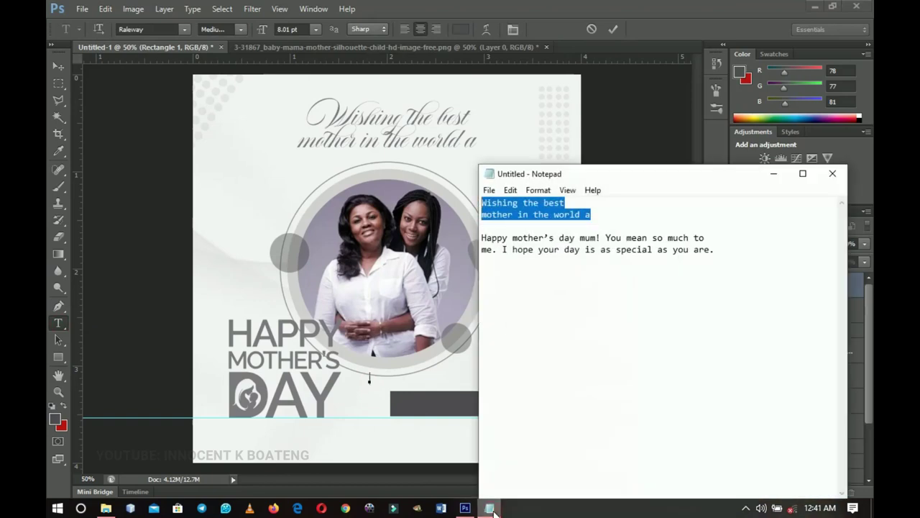
{"action": "left_click_drag", "start_coordinate": [719, 251], "coordinate": [482, 237]}
{"action": "key", "text": "ctrl+c"}
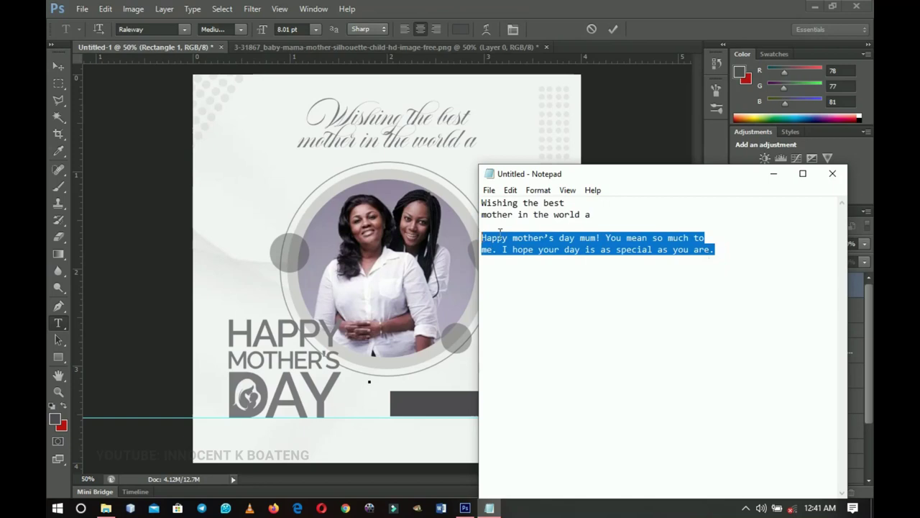
{"action": "left_click", "coordinate": [774, 174]}
{"action": "key", "text": "ctrl+v"}
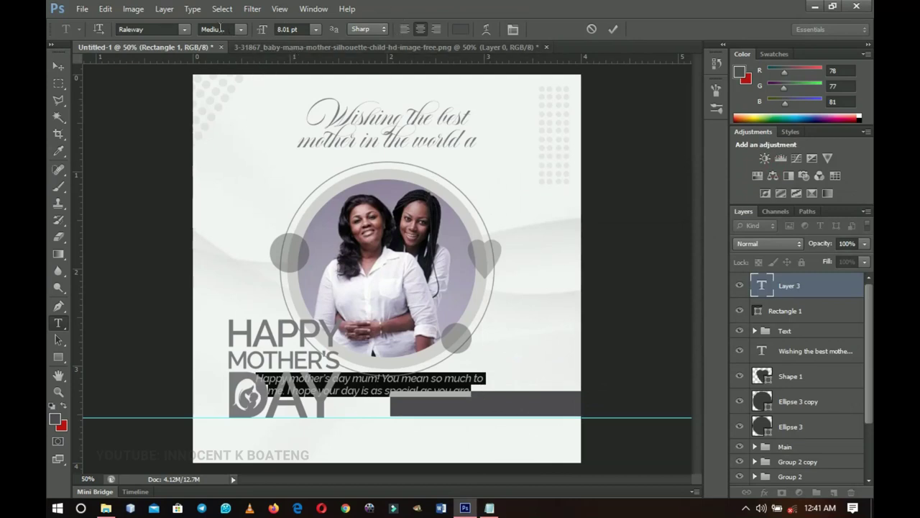
Step: Set the pasted message's text color to the off-white efefef sampled from the flyer background
{"action": "left_click", "coordinate": [460, 29]}
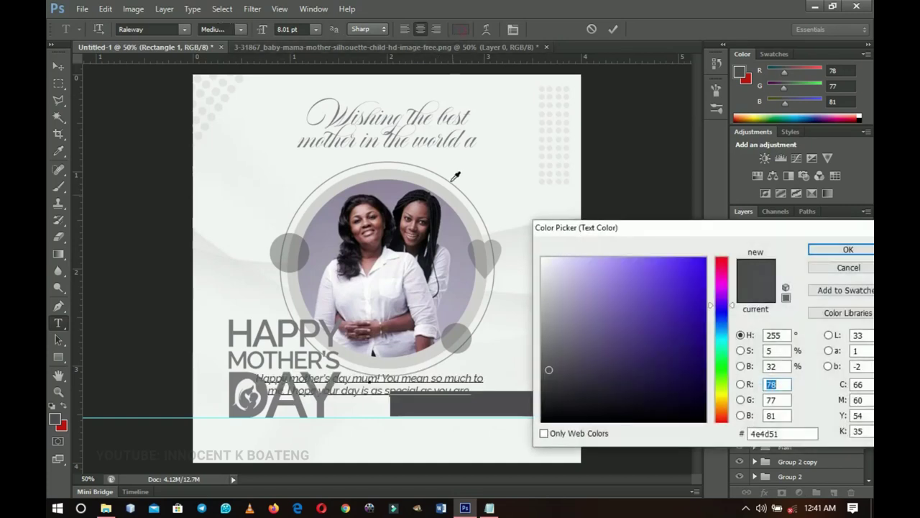
{"action": "left_click", "coordinate": [512, 358]}
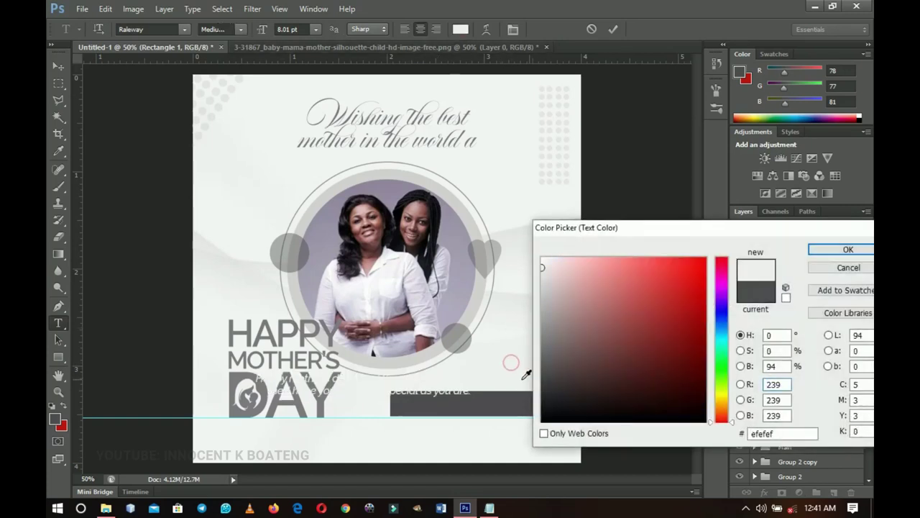
{"action": "left_click", "coordinate": [824, 250]}
Step: Move the message onto the dark bar and scale it down to about 75% so both lines fit inside the bar
{"action": "left_click", "coordinate": [56, 67]}
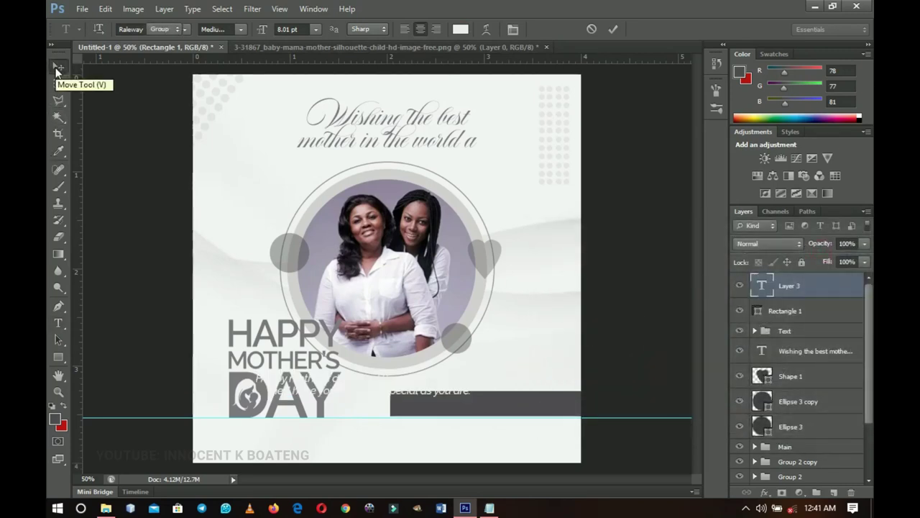
{"action": "left_click_drag", "start_coordinate": [360, 348], "coordinate": [473, 358]}
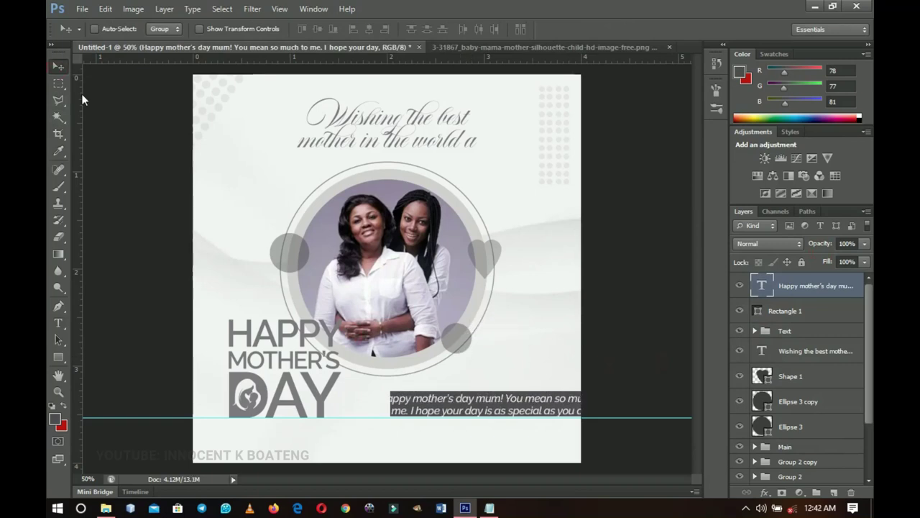
{"action": "key", "text": "ctrl+t"}
{"action": "left_click_drag", "start_coordinate": [607, 387], "coordinate": [573, 398]}
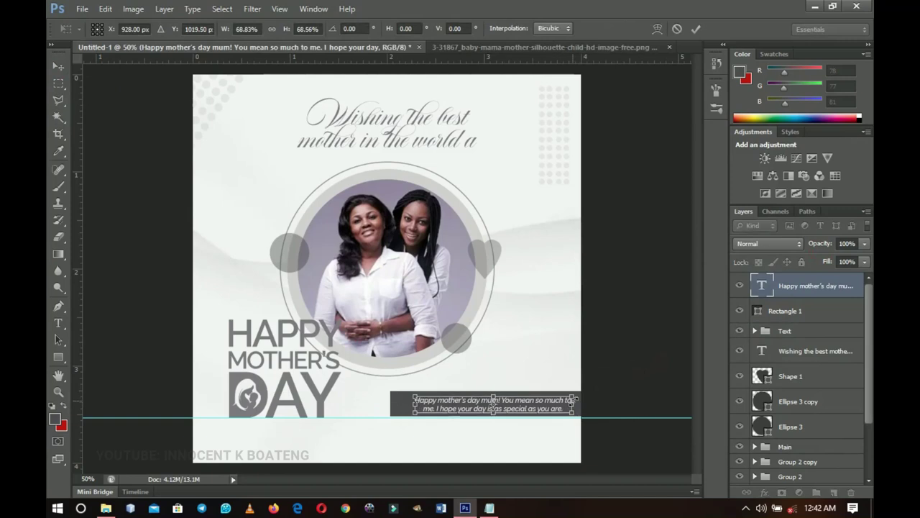
{"action": "scroll", "coordinate": [539, 411], "scroll_direction": "up", "scroll_amount": 3}
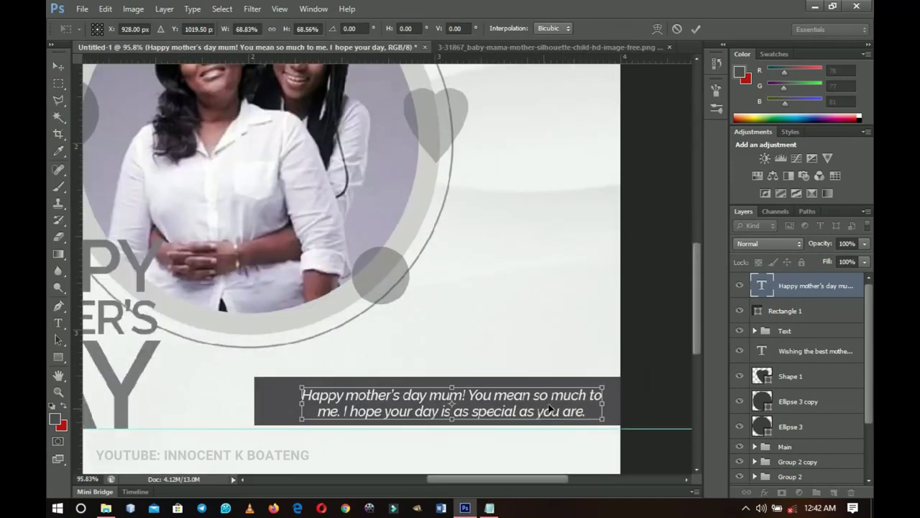
{"action": "left_click_drag", "start_coordinate": [608, 381], "coordinate": [617, 375]}
{"action": "left_click_drag", "start_coordinate": [580, 401], "coordinate": [607, 426]}
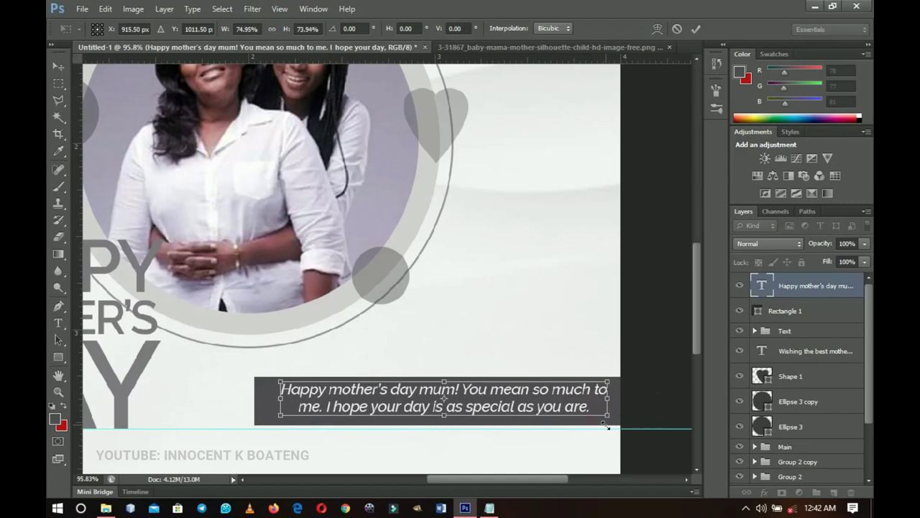
{"action": "key", "text": "Return"}
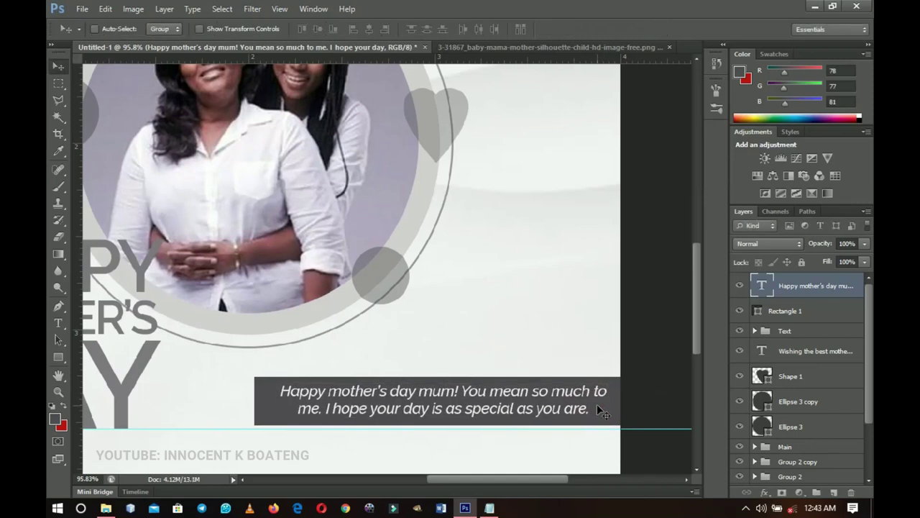
Step: Expand the Main group and hide the wpid-yv-m-02 photo layer clipped to the central circle
{"action": "key", "text": "ctrl+minus"}
{"action": "key", "text": "ctrl+minus"}
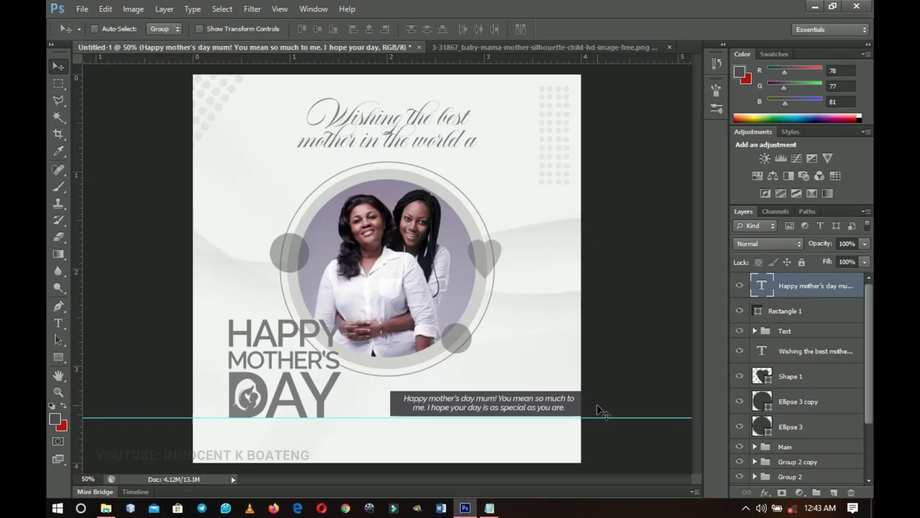
{"action": "key", "text": "z"}
{"action": "left_click", "coordinate": [444, 335]}
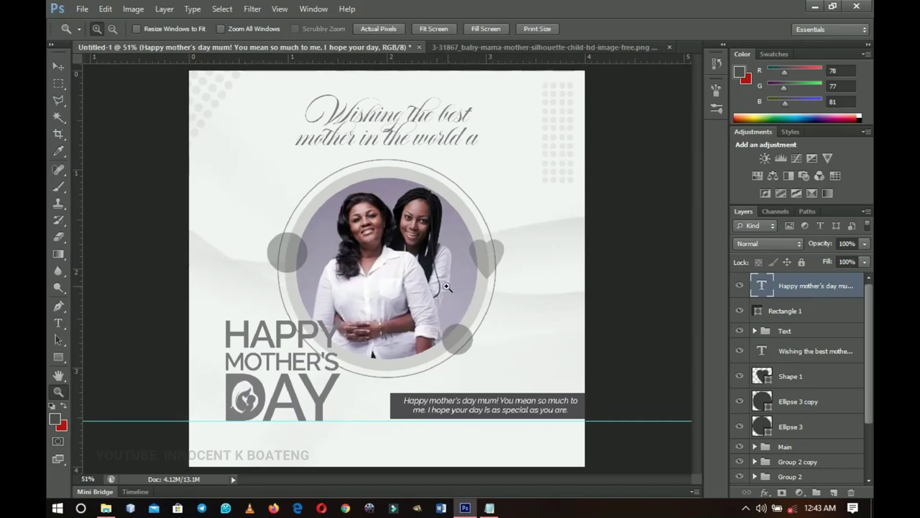
{"action": "key", "text": "v"}
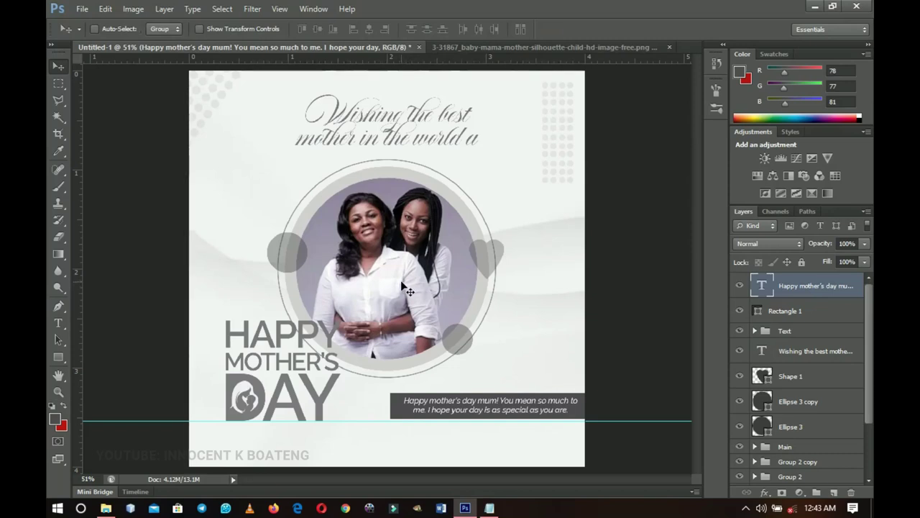
{"action": "left_click", "coordinate": [410, 285], "text": "ctrl"}
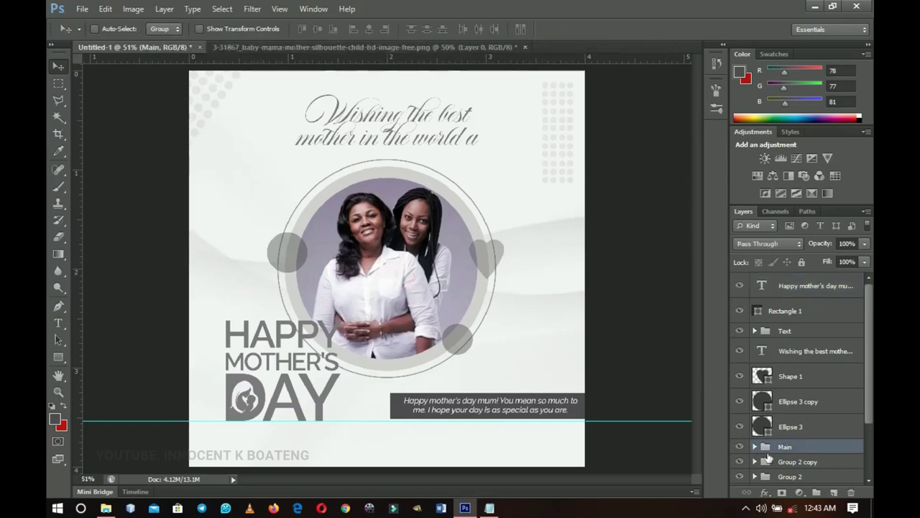
{"action": "scroll", "coordinate": [798, 453], "scroll_direction": "down", "scroll_amount": 3}
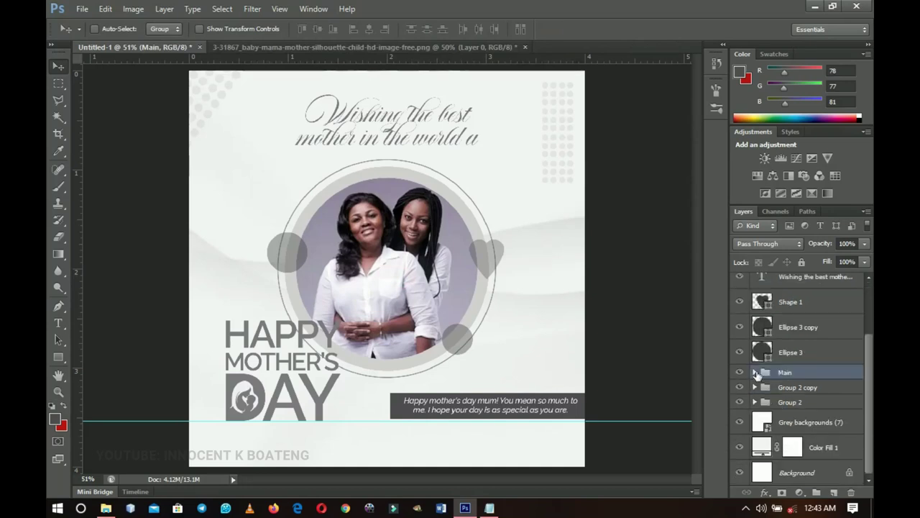
{"action": "left_click", "coordinate": [755, 373]}
{"action": "scroll", "coordinate": [755, 385], "scroll_direction": "down", "scroll_amount": 1}
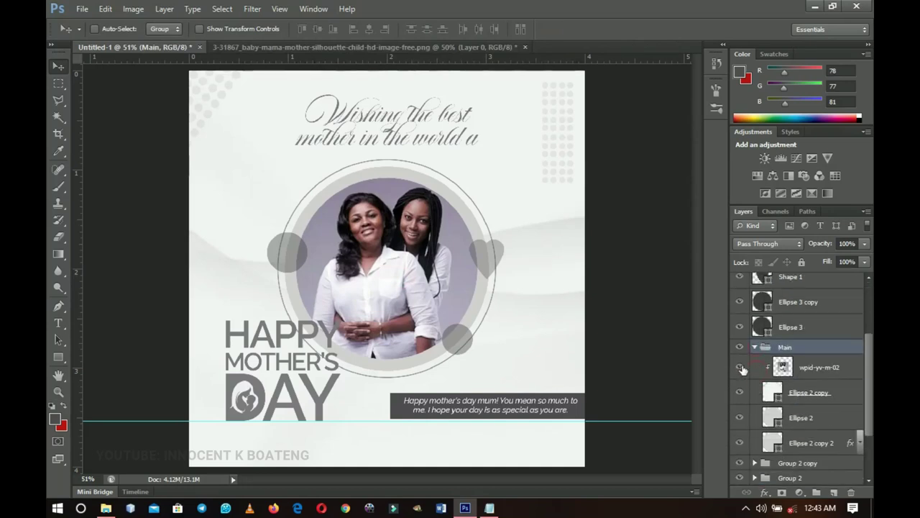
{"action": "left_click", "coordinate": [740, 368]}
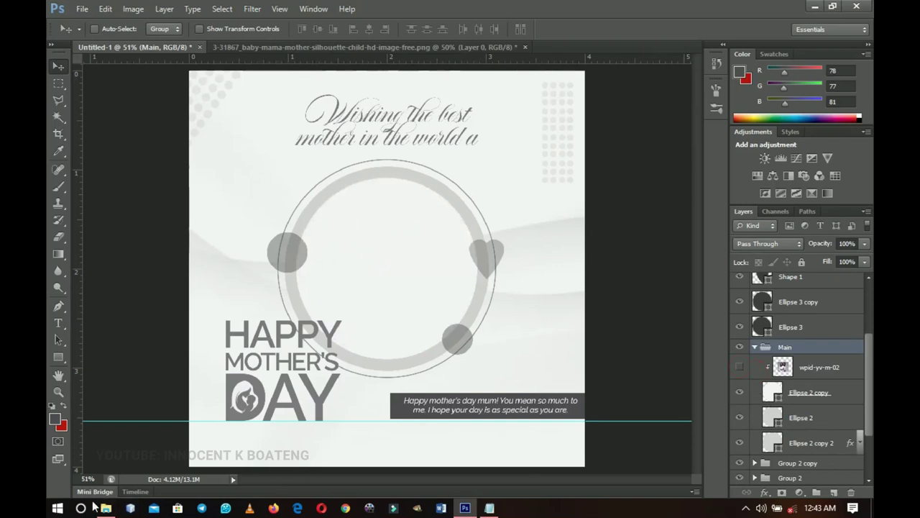
Step: Place the Yvonne-Nelson-1 photo from the Mothers day 2020 folder, clip it to the central circle and stack it above the wpid-yv-m-02 layer
{"action": "left_click", "coordinate": [105, 509]}
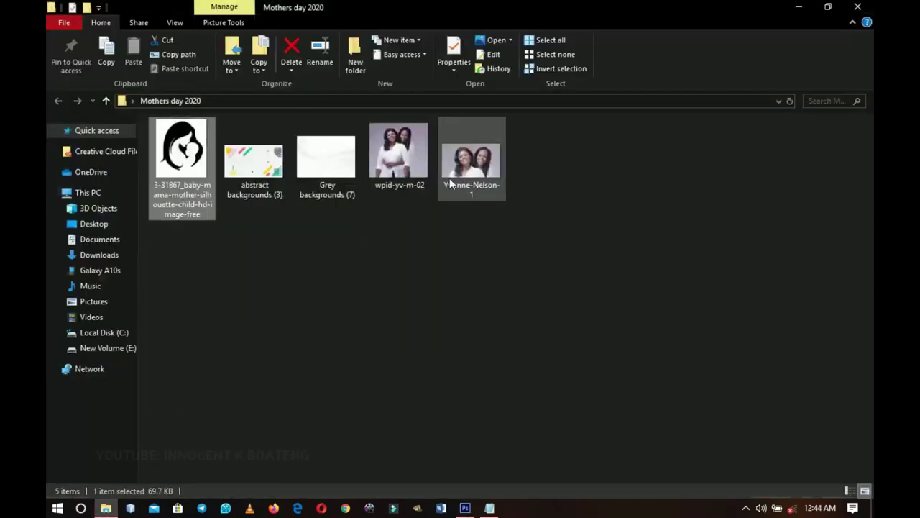
{"action": "left_click_drag", "start_coordinate": [449, 180], "coordinate": [405, 274]}
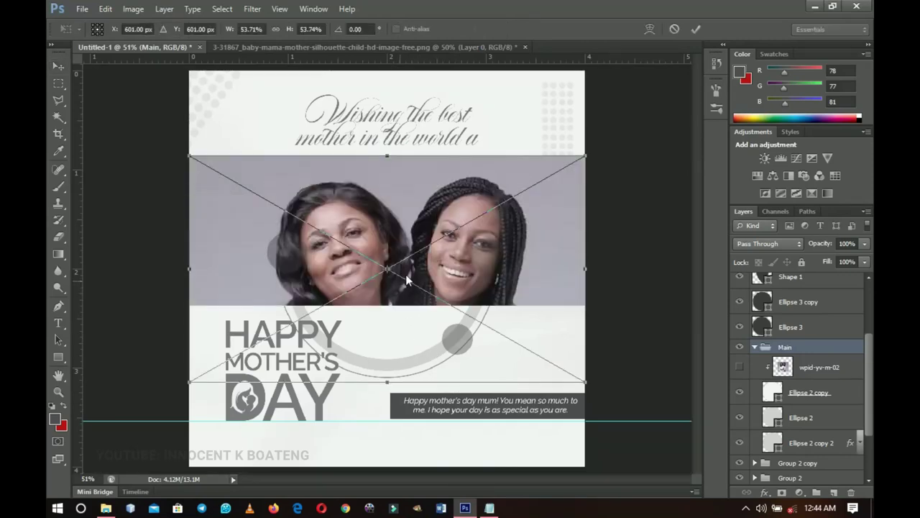
{"action": "key", "text": "Return"}
{"action": "left_click_drag", "start_coordinate": [798, 356], "coordinate": [798, 395]}
{"action": "key", "text": "ctrl+alt+g"}
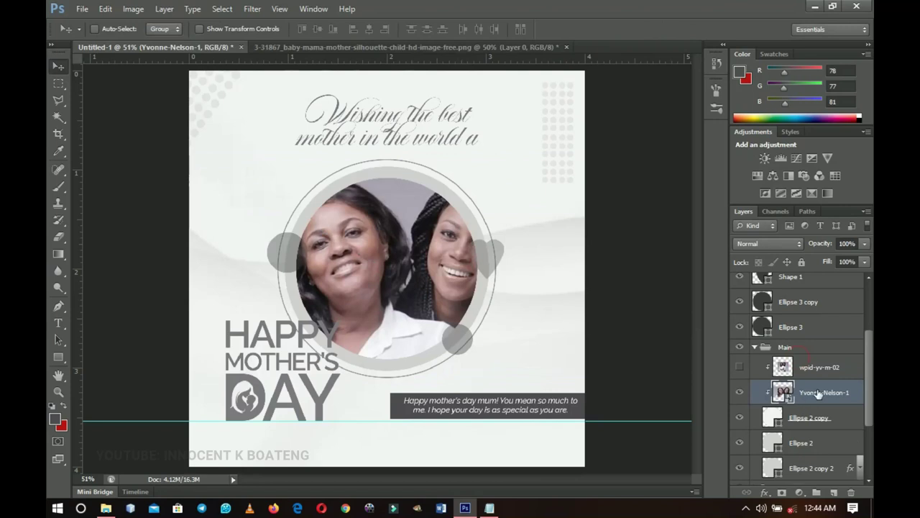
{"action": "left_click_drag", "start_coordinate": [820, 392], "coordinate": [816, 368]}
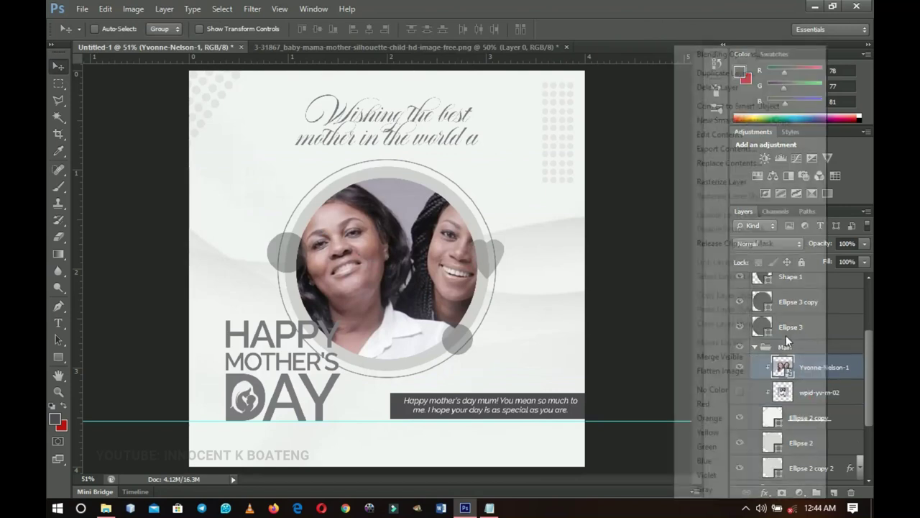
Step: Scale the clipped Yvonne-Nelson-1 photo down to about 45.5% around its center so both faces fit in the circle
{"action": "right_click", "coordinate": [826, 368]}
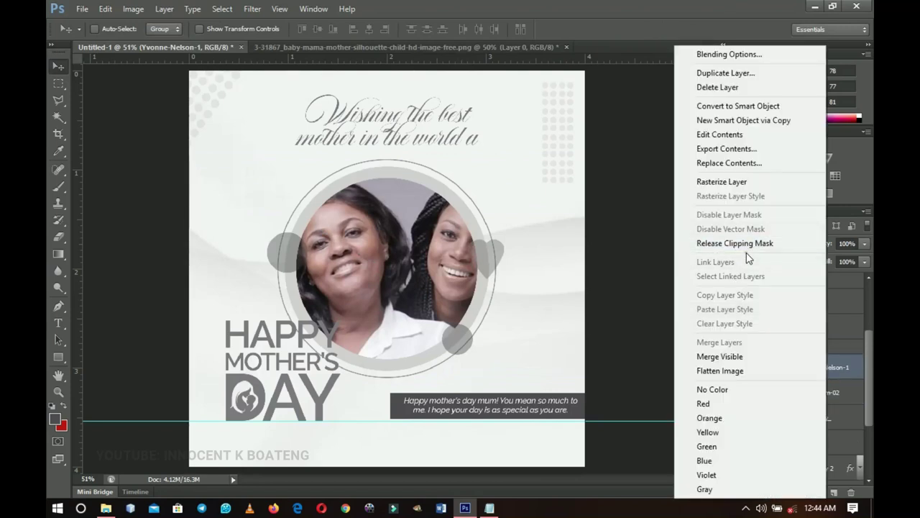
{"action": "left_click", "coordinate": [516, 311]}
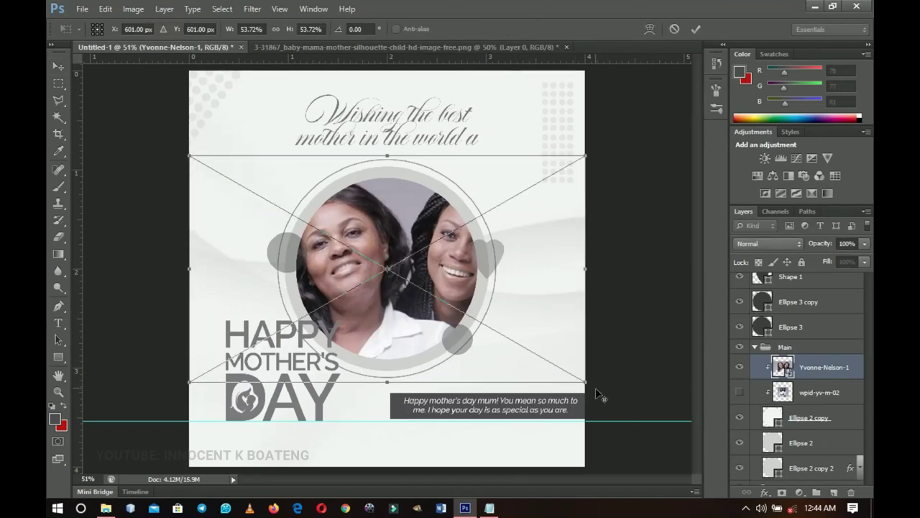
{"action": "left_click_drag", "start_coordinate": [585, 381], "coordinate": [553, 363]}
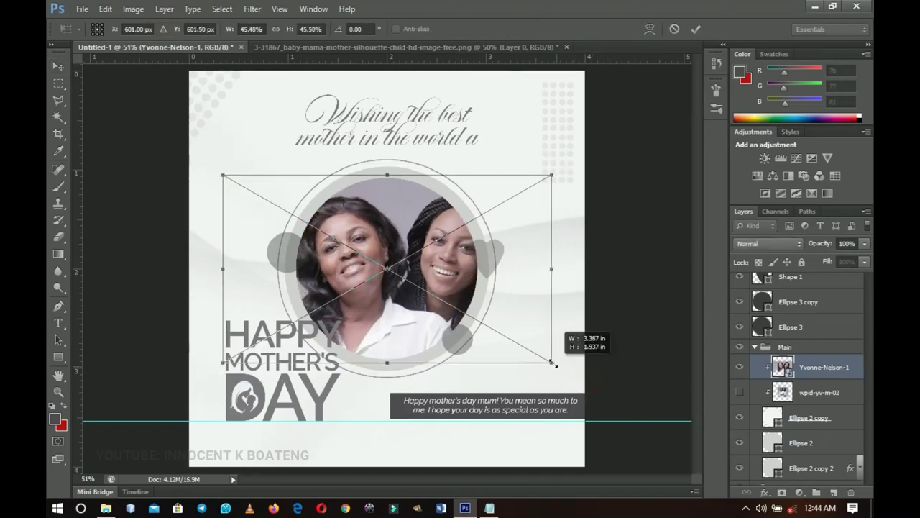
{"action": "double_click", "coordinate": [496, 300]}
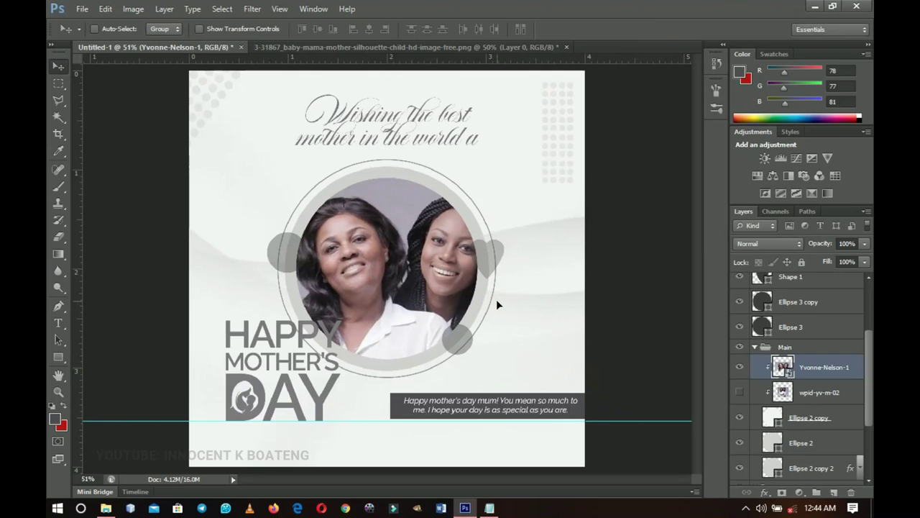
Step: Delete the Yvonne-Nelson-1 layer and show the wpid-yv-m-02 photo in the central circle again
{"action": "key", "text": "Delete"}
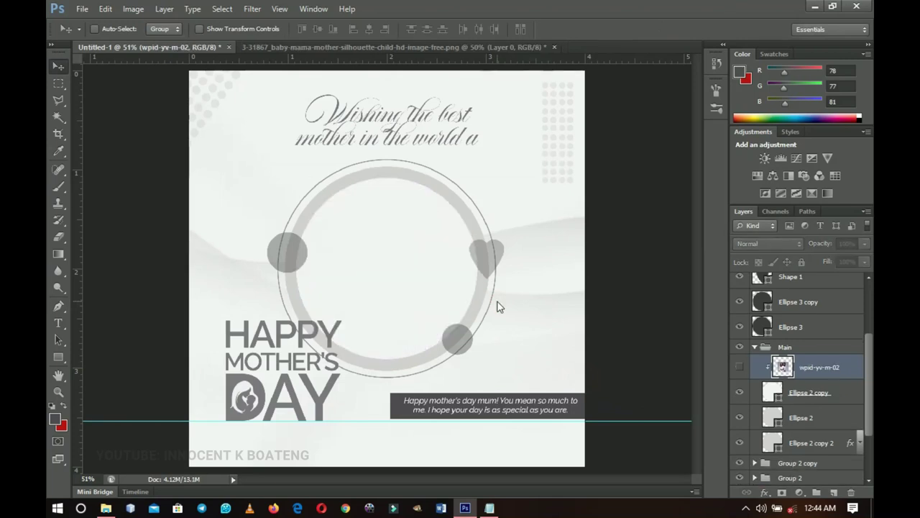
{"action": "left_click", "coordinate": [739, 367]}
{"action": "key", "text": "z"}
{"action": "left_click", "coordinate": [502, 303], "text": "alt"}
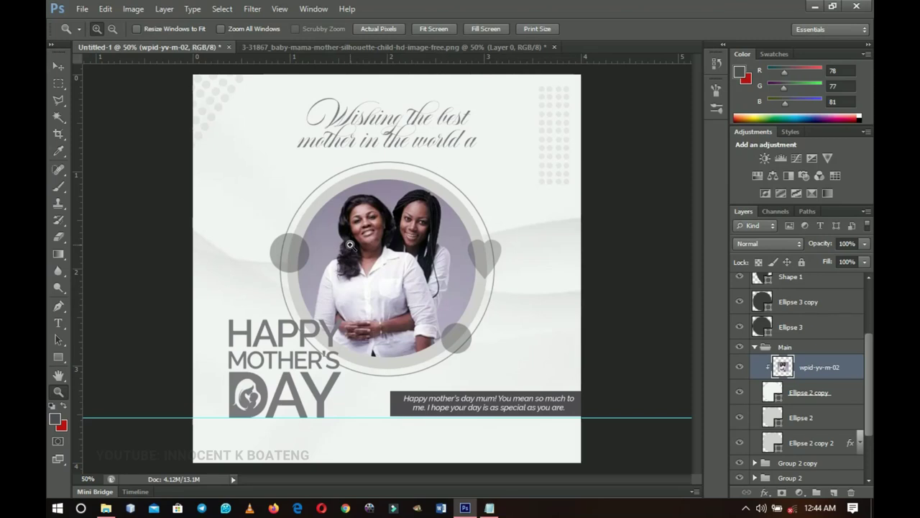
{"action": "left_click", "coordinate": [82, 9]}
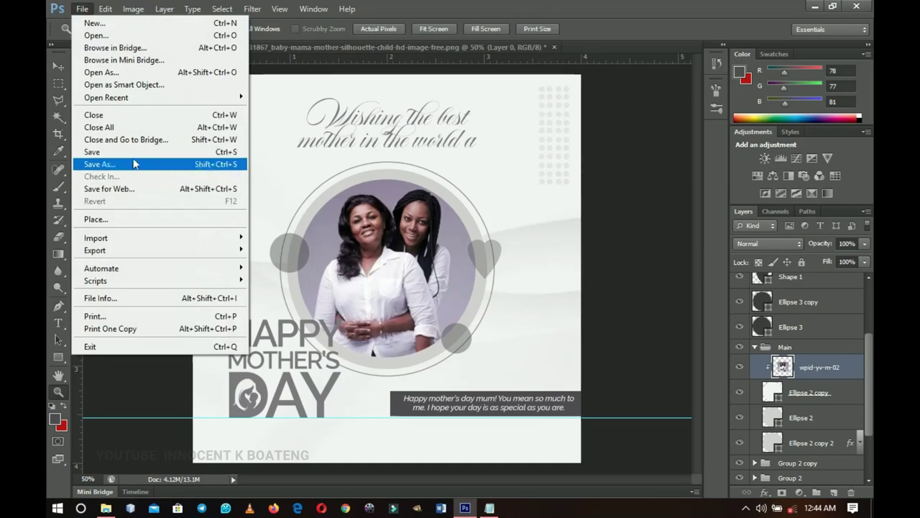
{"action": "left_click", "coordinate": [133, 164]}
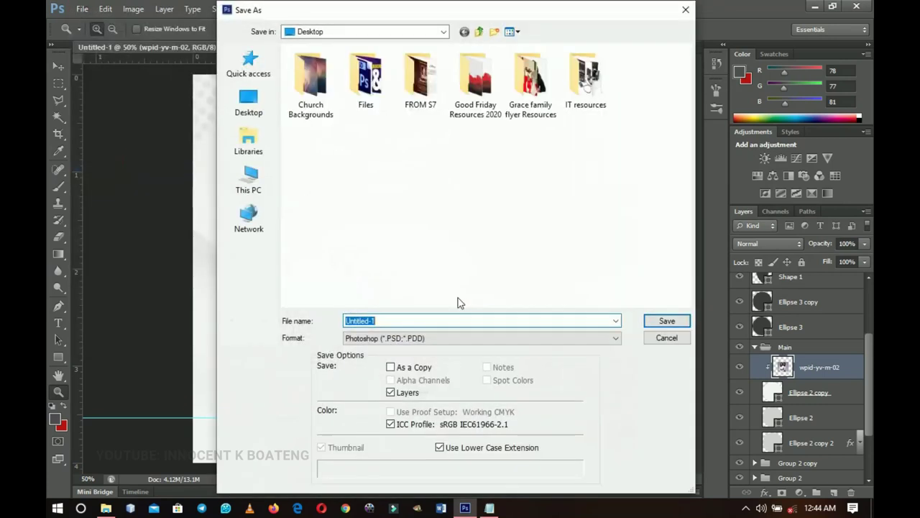
{"action": "left_click", "coordinate": [424, 338]}
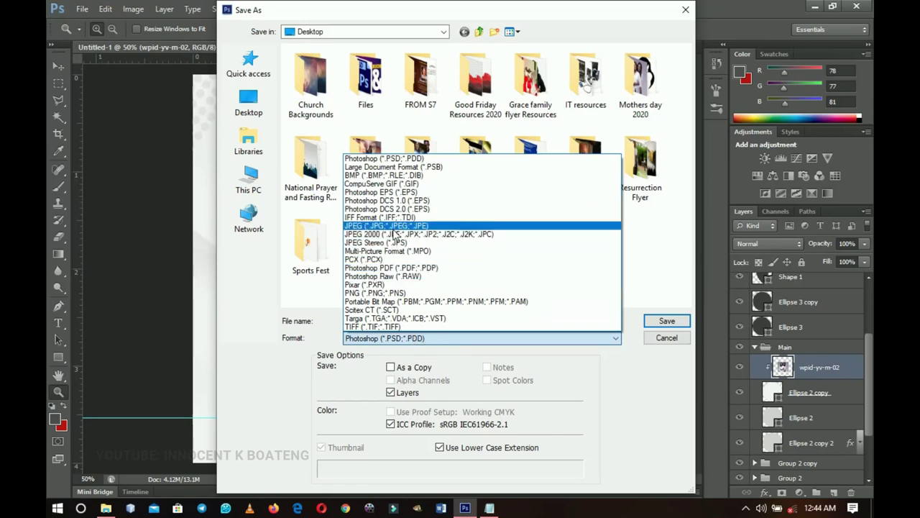
{"action": "left_click", "coordinate": [651, 337]}
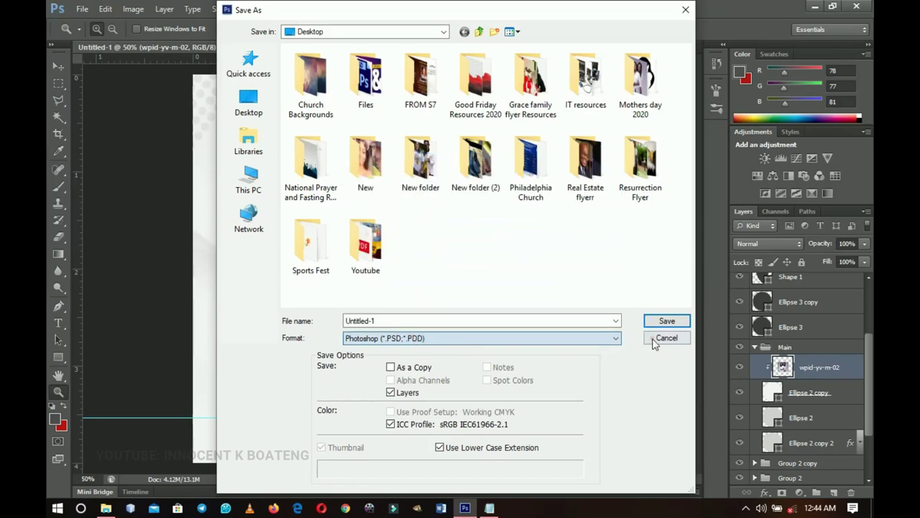
{"action": "left_click", "coordinate": [651, 338]}
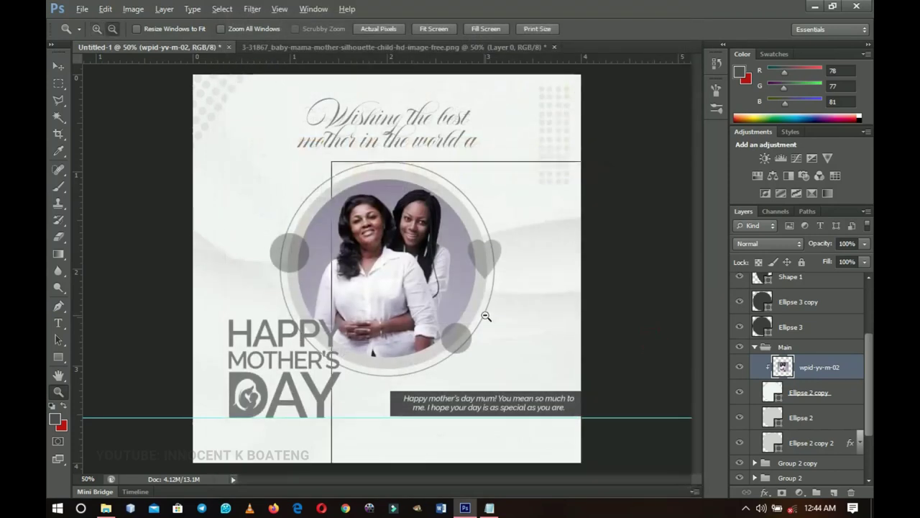
{"action": "left_click", "coordinate": [485, 318], "text": "alt"}
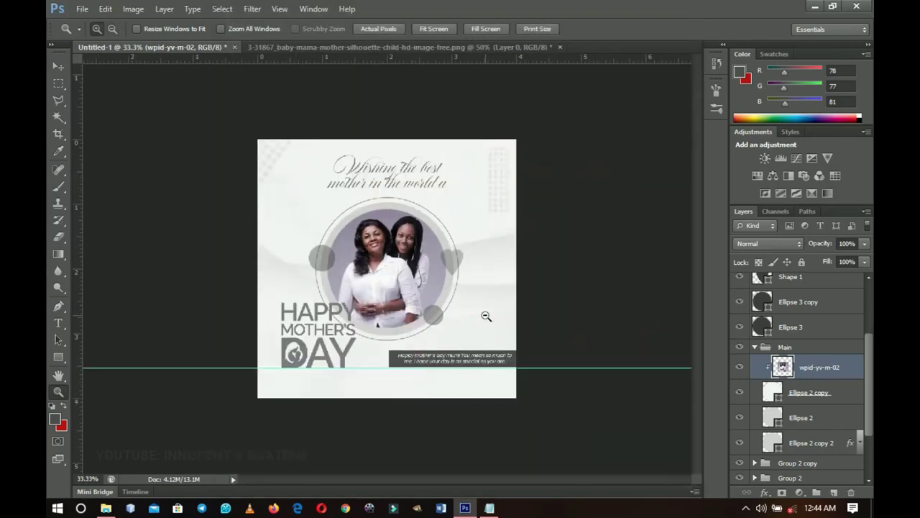